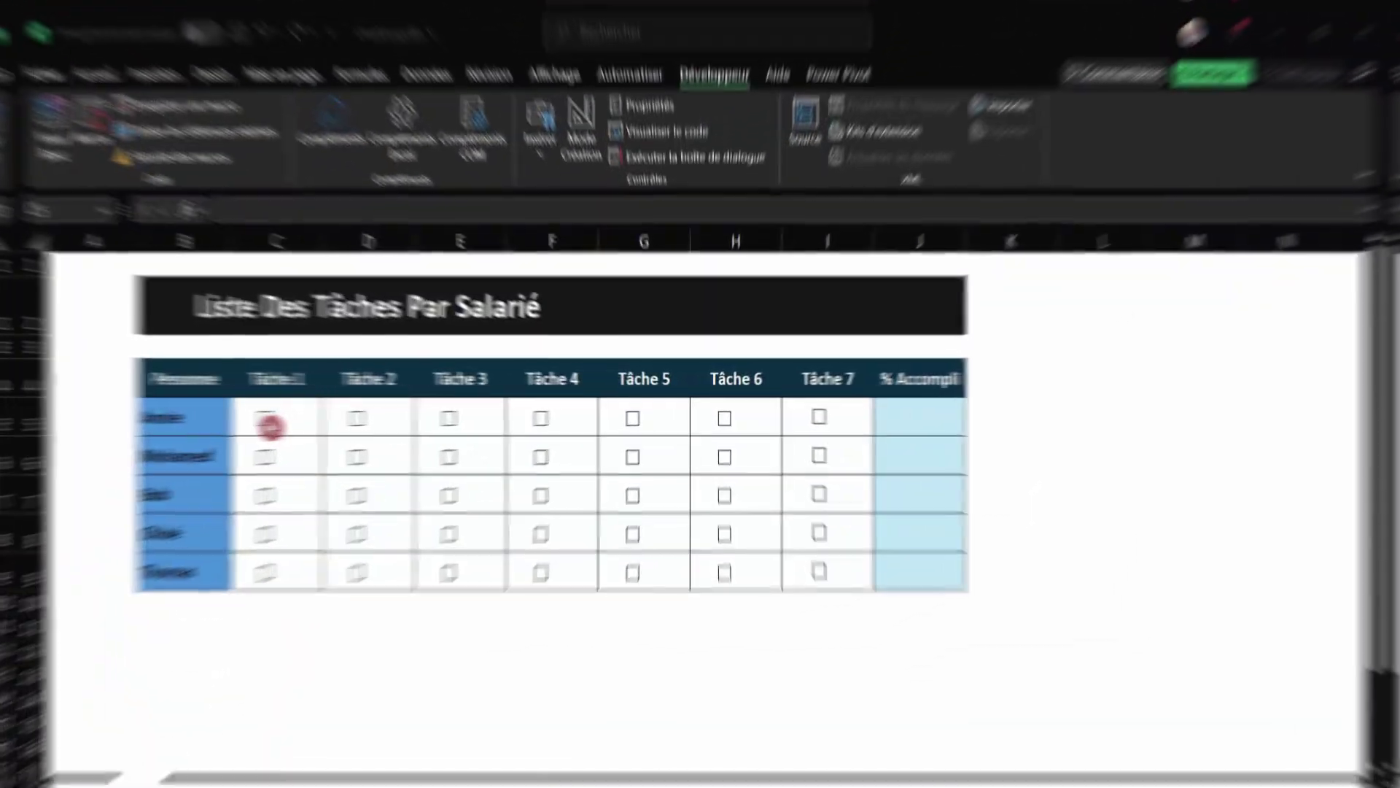
Select the Tâche 1 checkbox in C5 to reveal its =$C$5 link, then move to the blank CaseVierge workbook
left_click(268, 423)
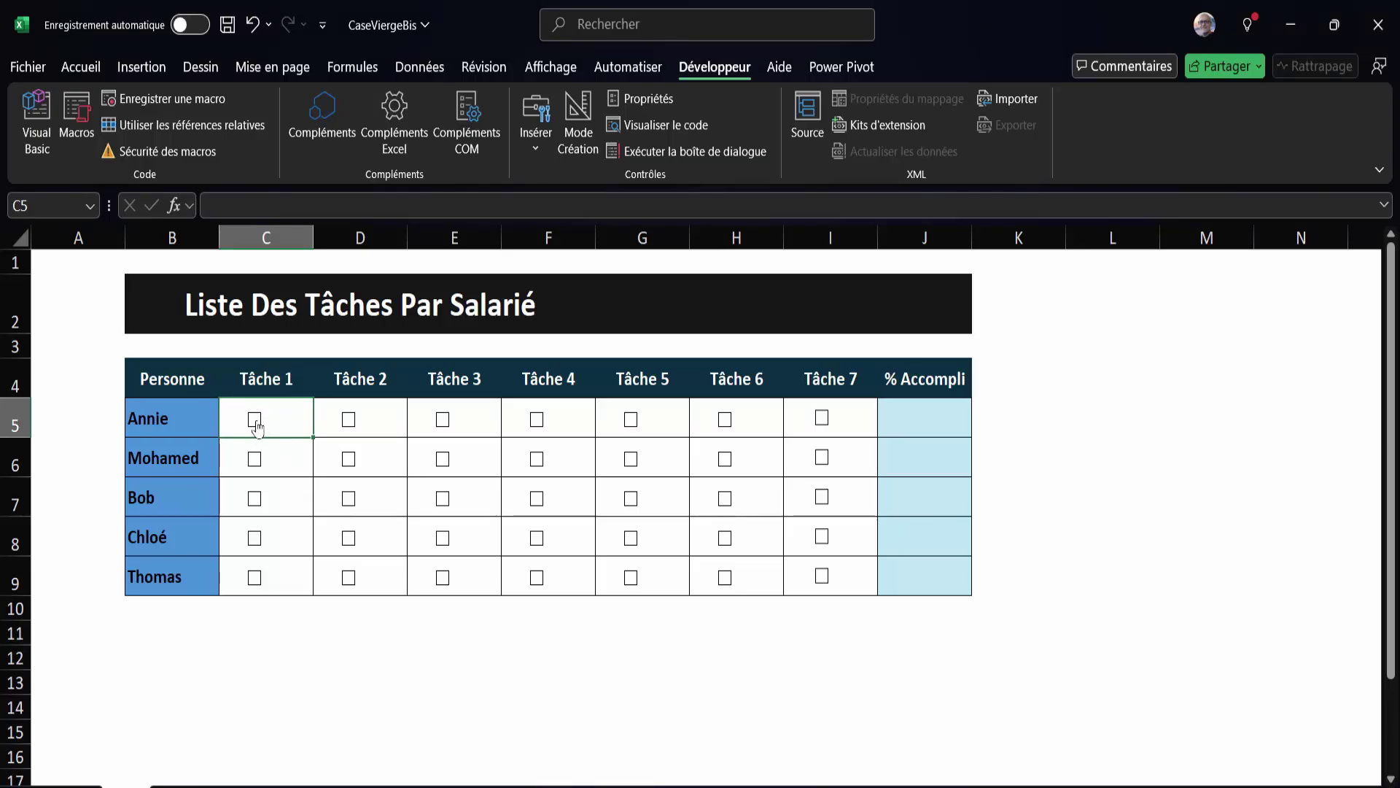
left_click(255, 421, "ctrl")
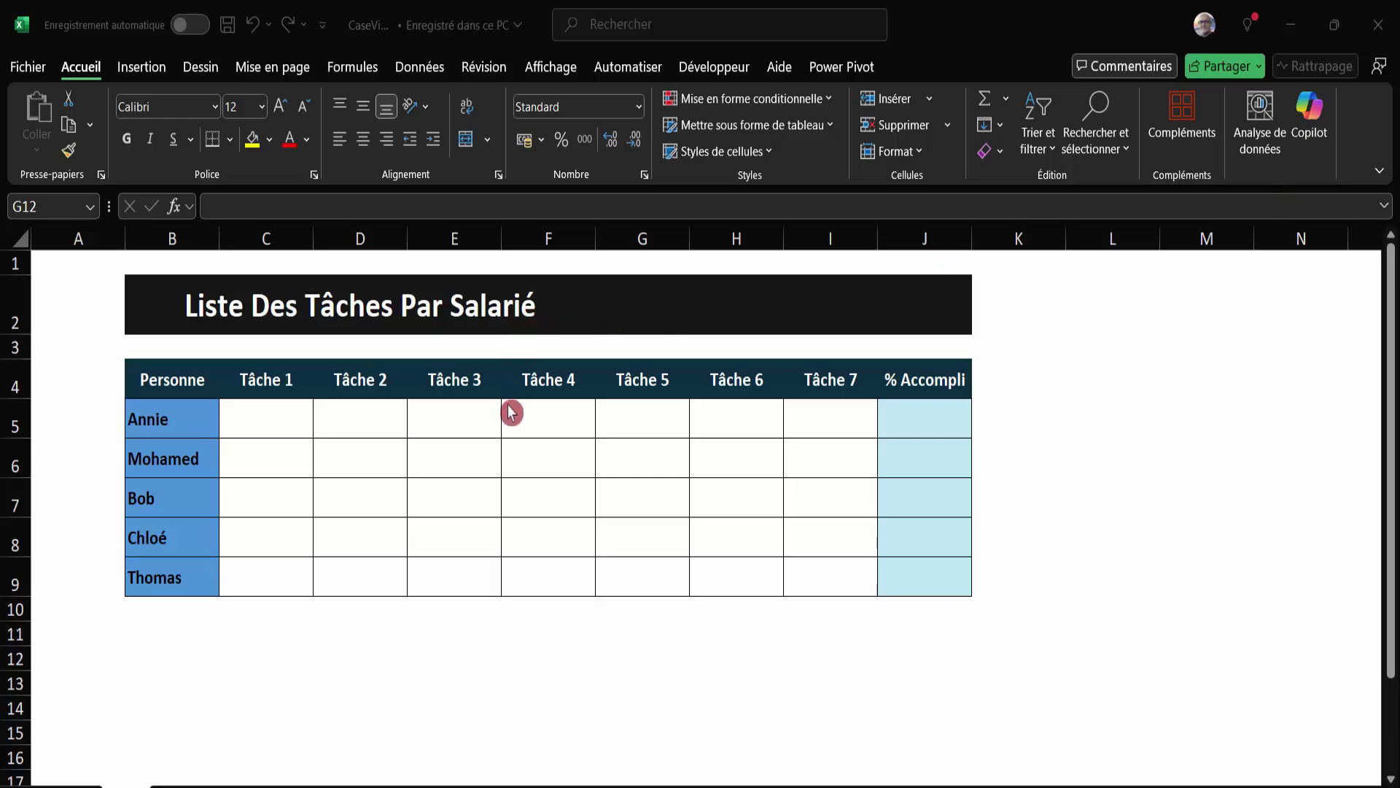
Look through the Insertion and Développeur tabs to find the developer commands
left_click(146, 66)
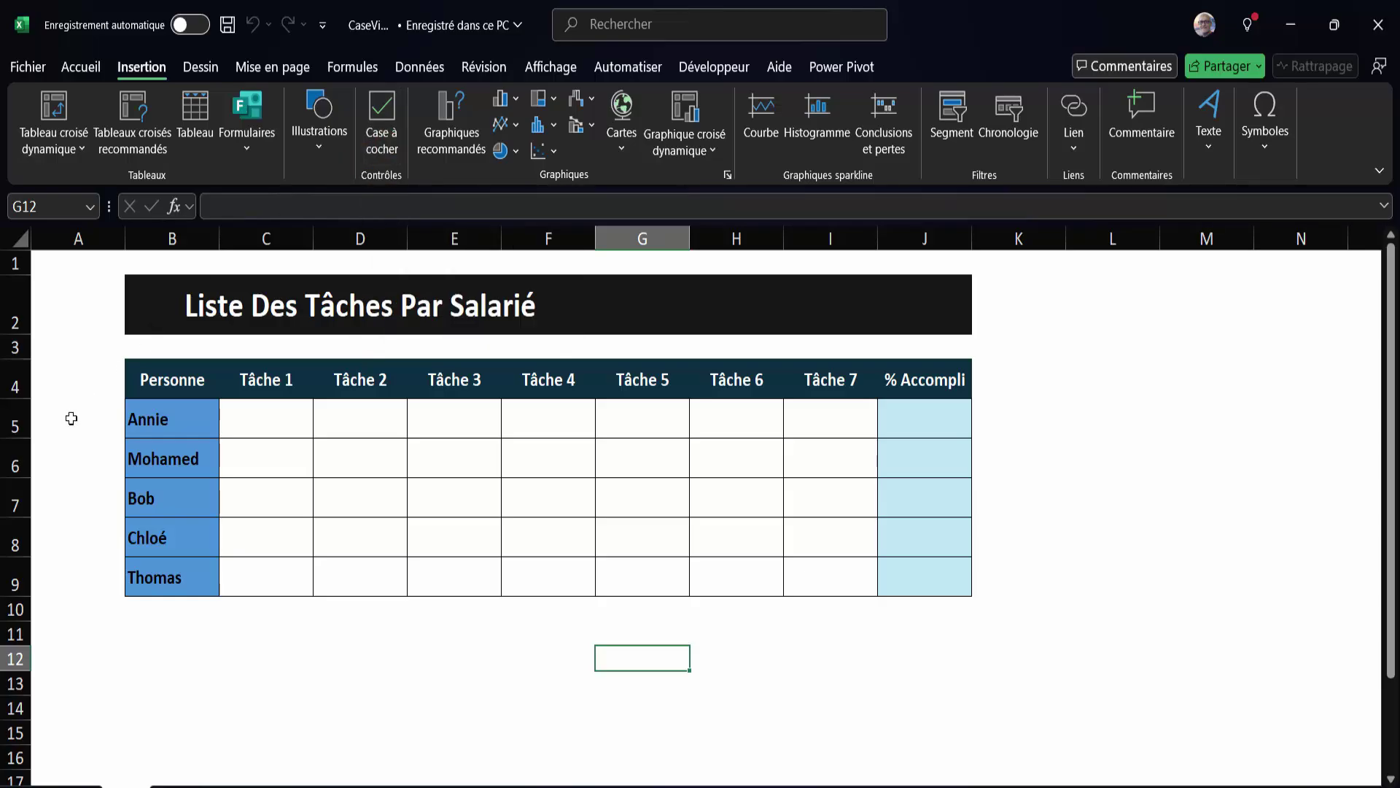
left_click(714, 64)
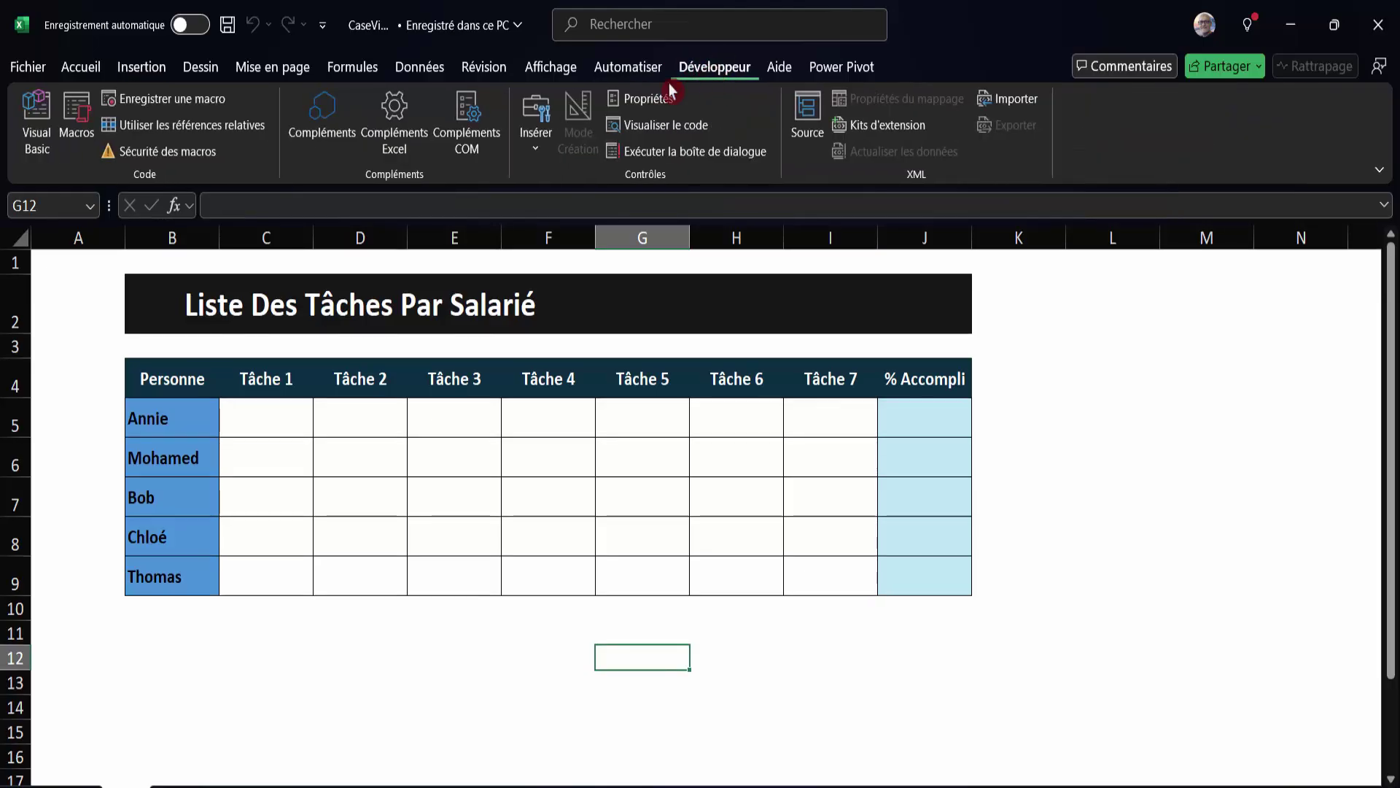
Enable the Développeur tab under Personnaliser le ruban in Excel's options
left_click(33, 70)
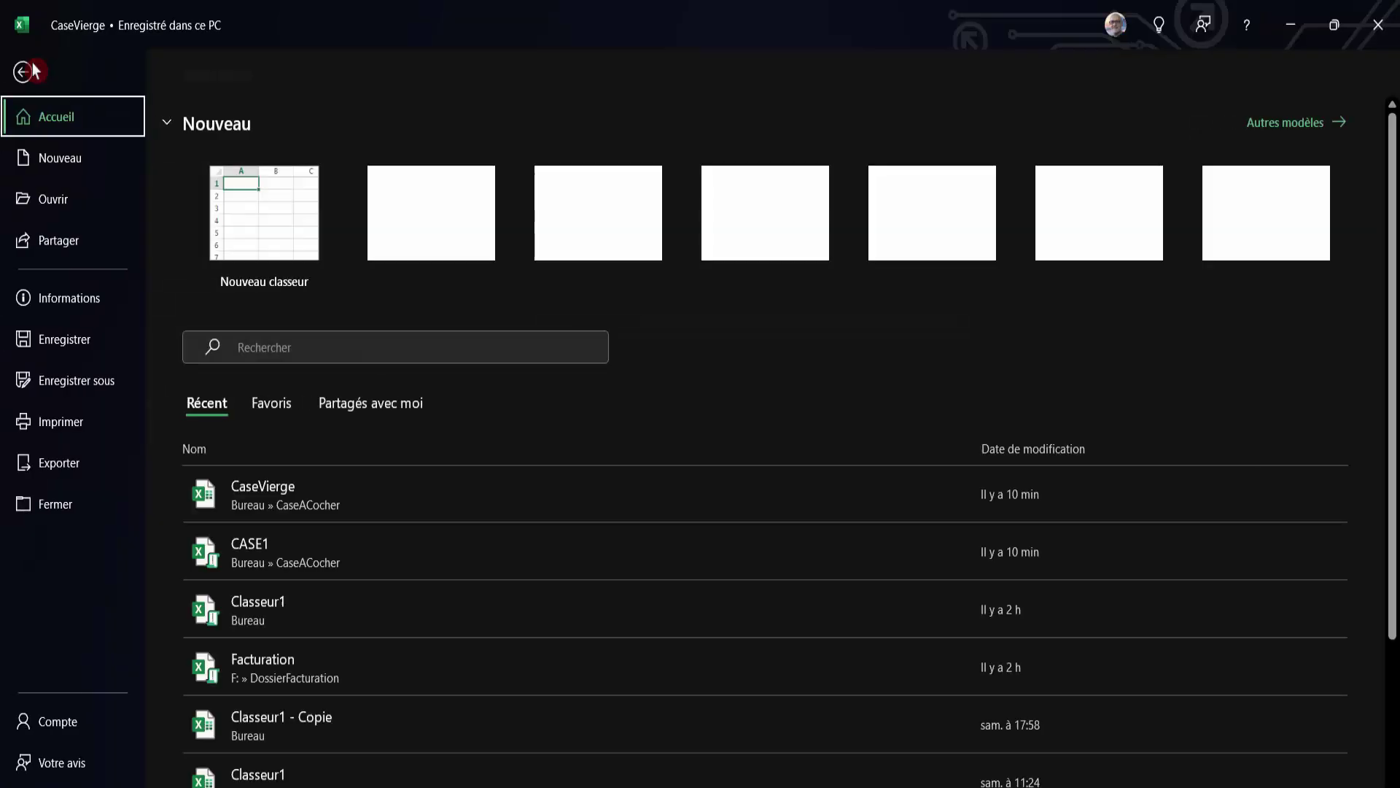
left_click(25, 71)
left_click(33, 67)
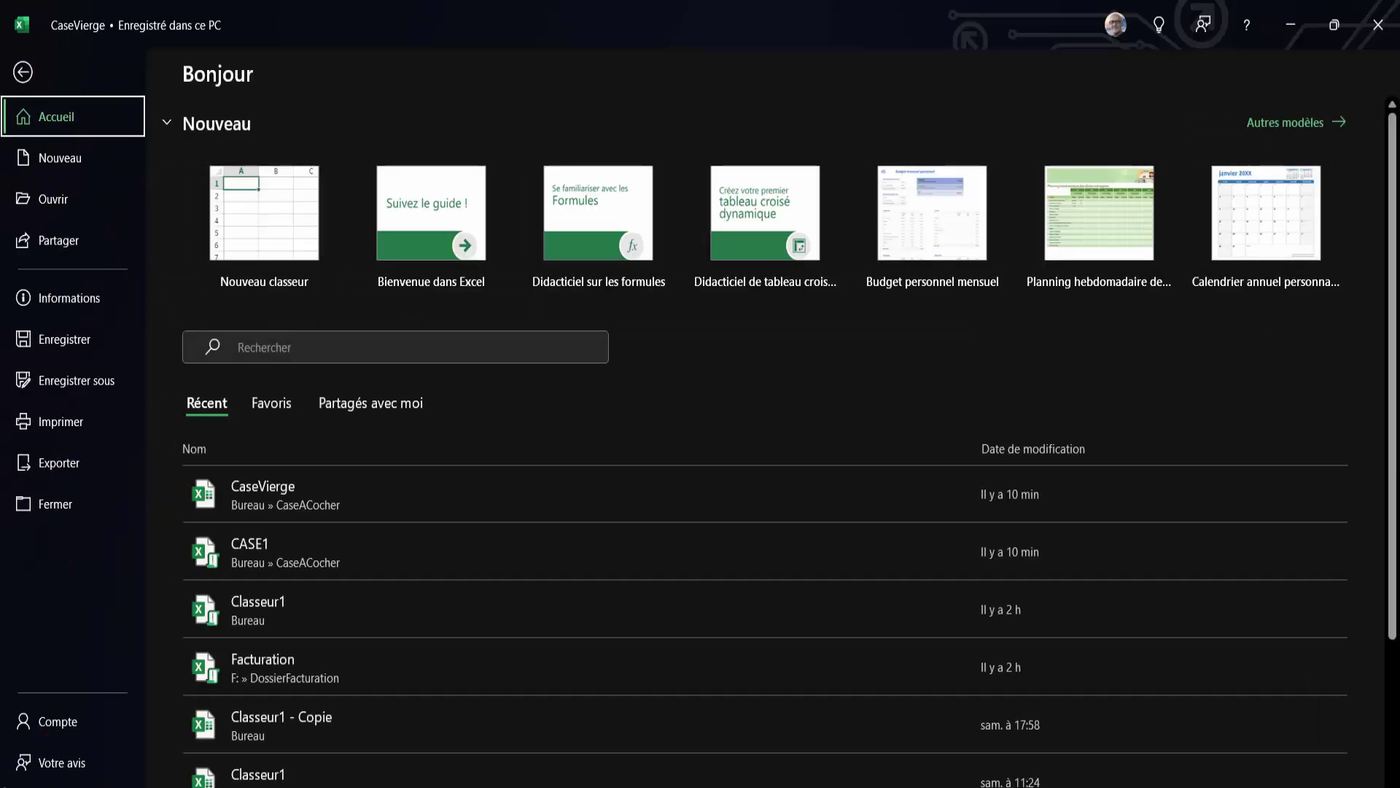
key("Escape")
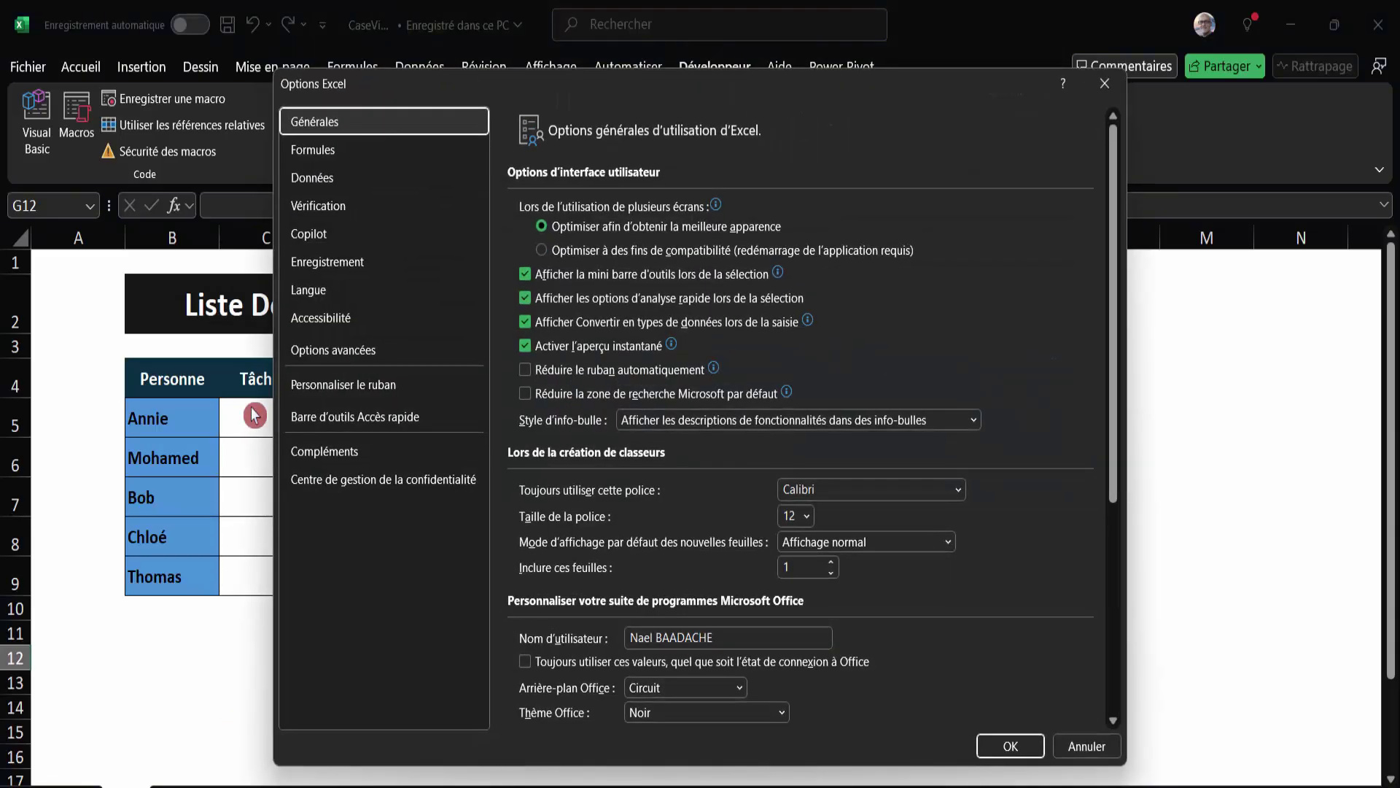
left_click(366, 385)
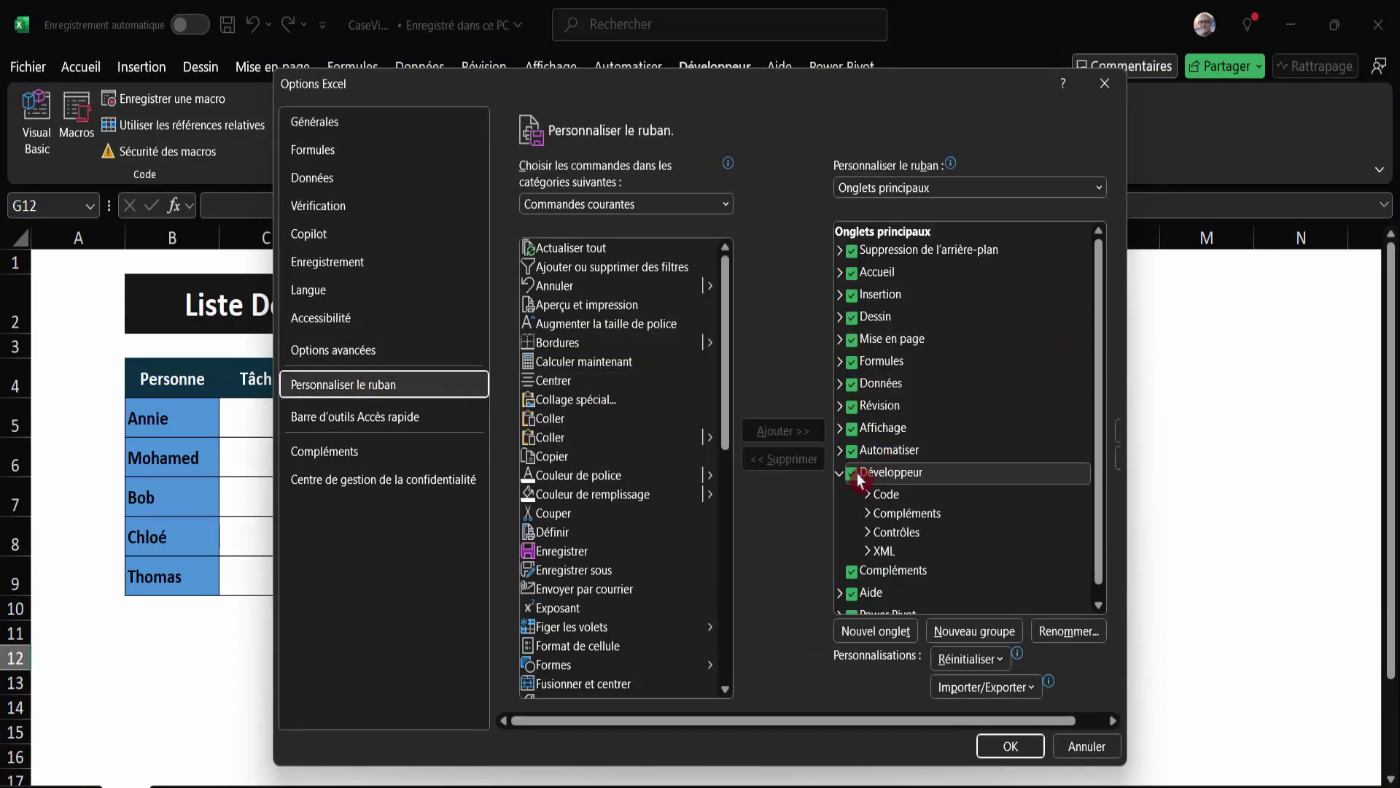
left_click(852, 474)
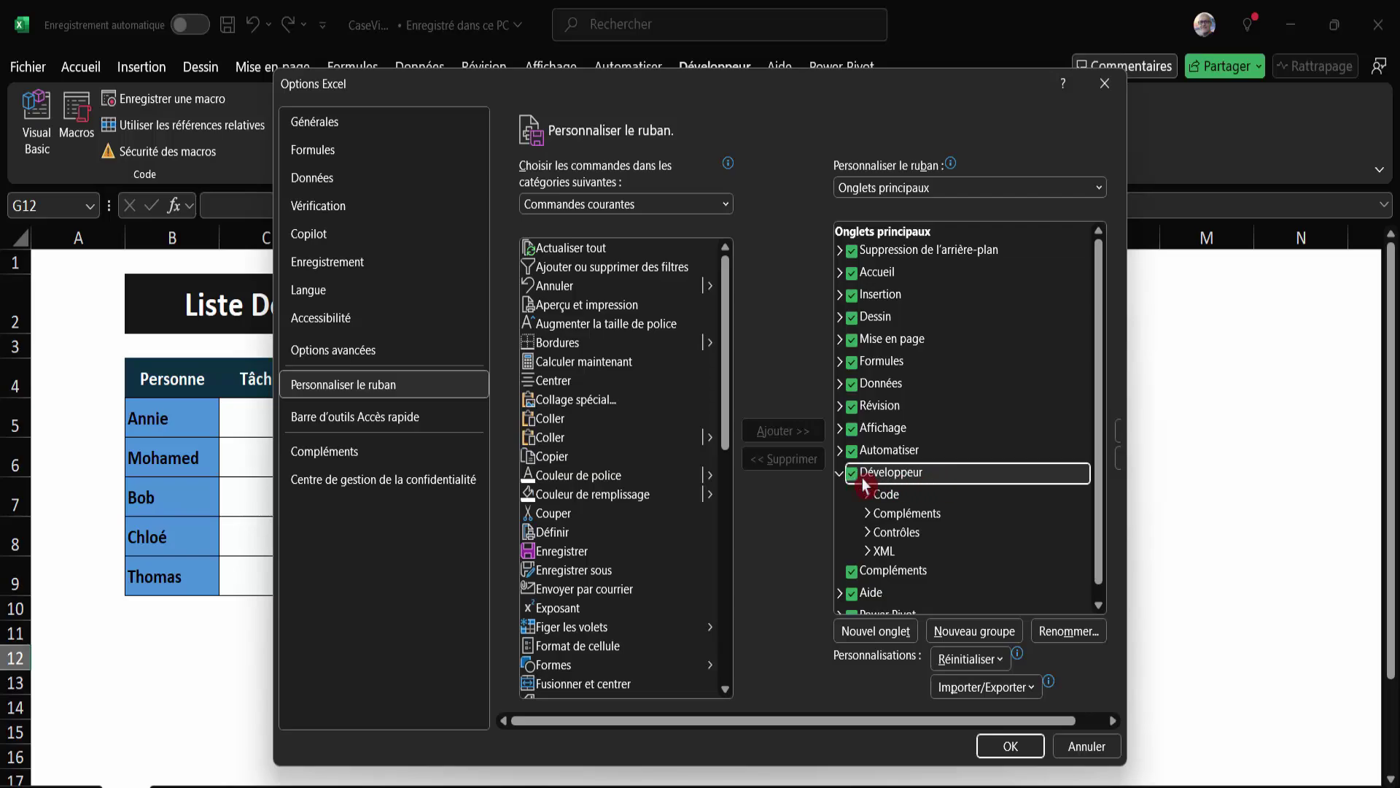
left_click(1010, 746)
left_click(269, 428)
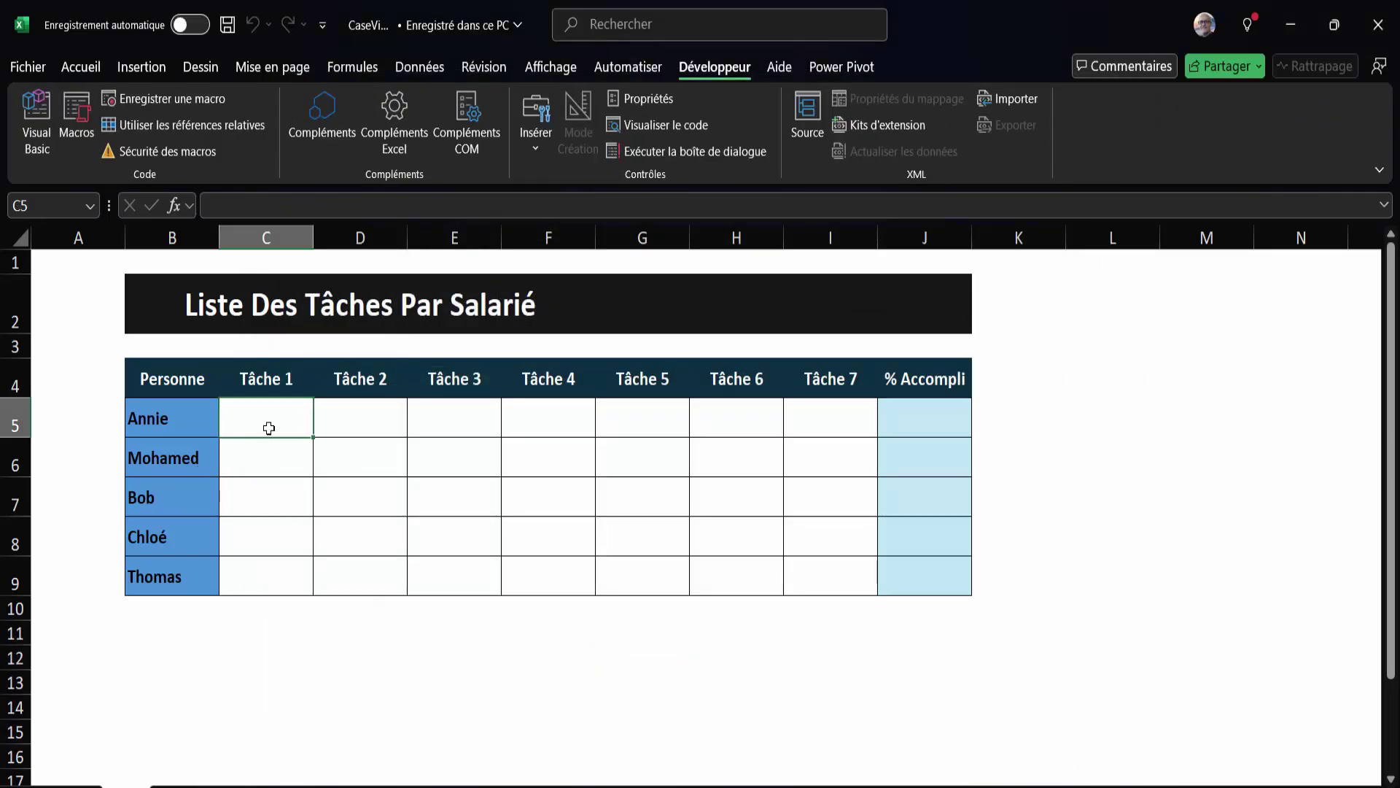
left_click_drag(280, 417, 812, 573)
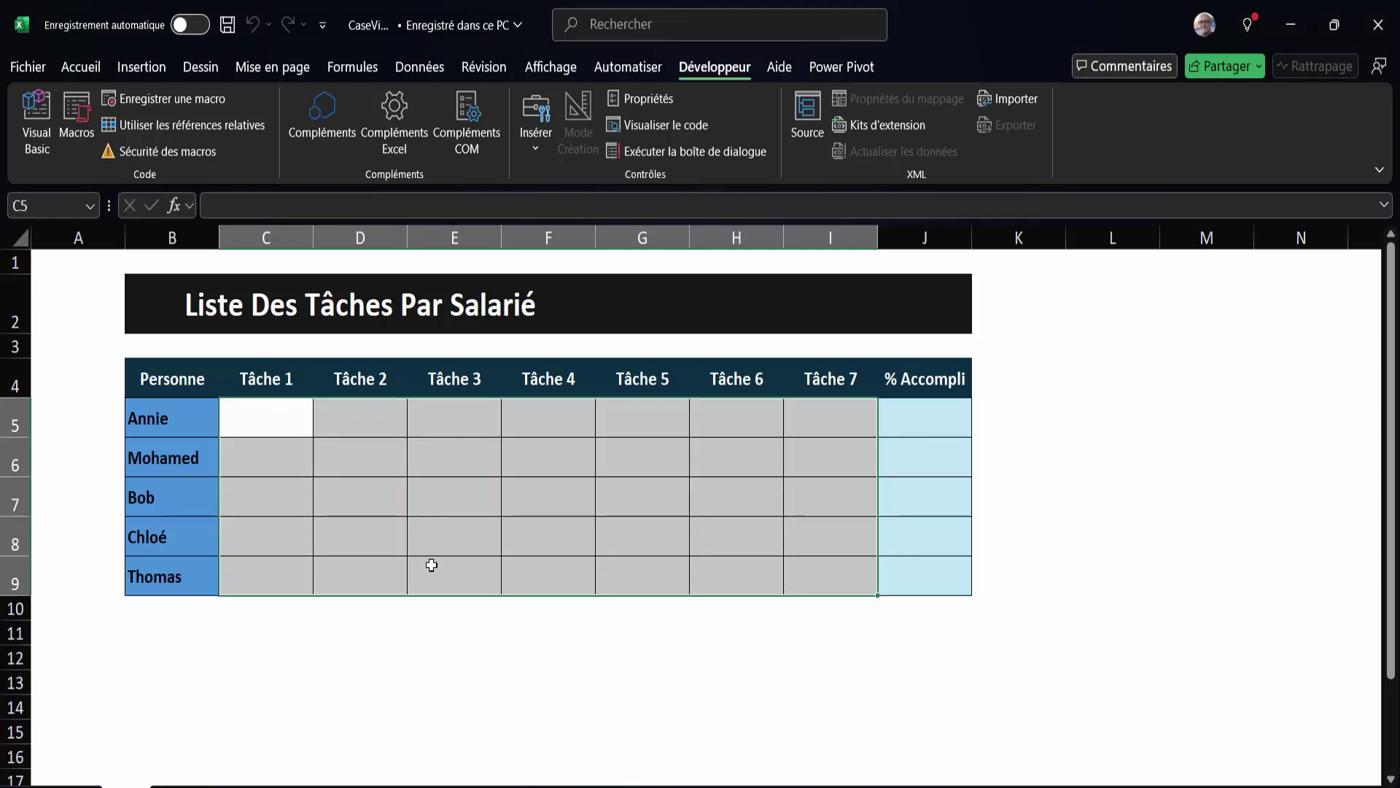
left_click(288, 421)
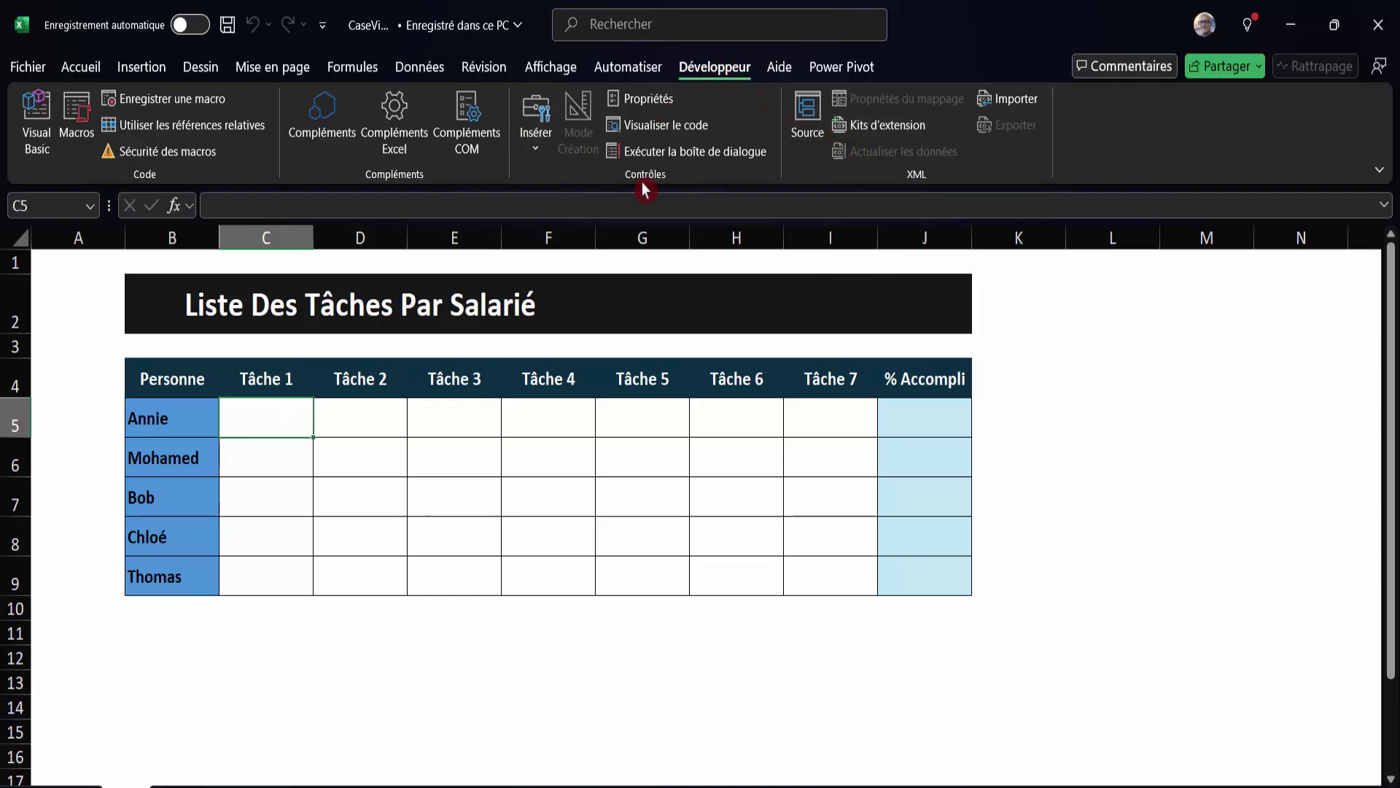
Draw a form-control checkbox inside C5 and delete its 'Case' label text
left_click(537, 156)
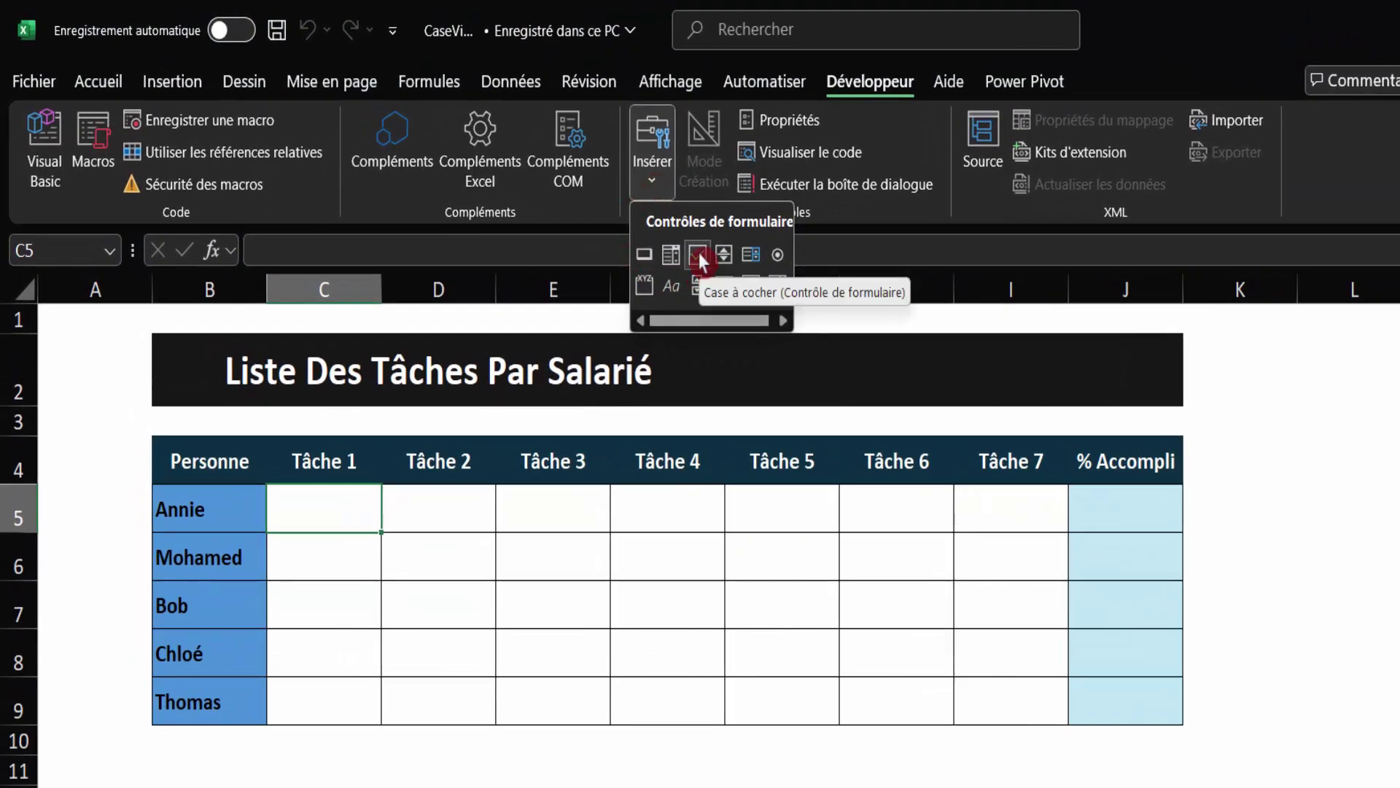
left_click(698, 257)
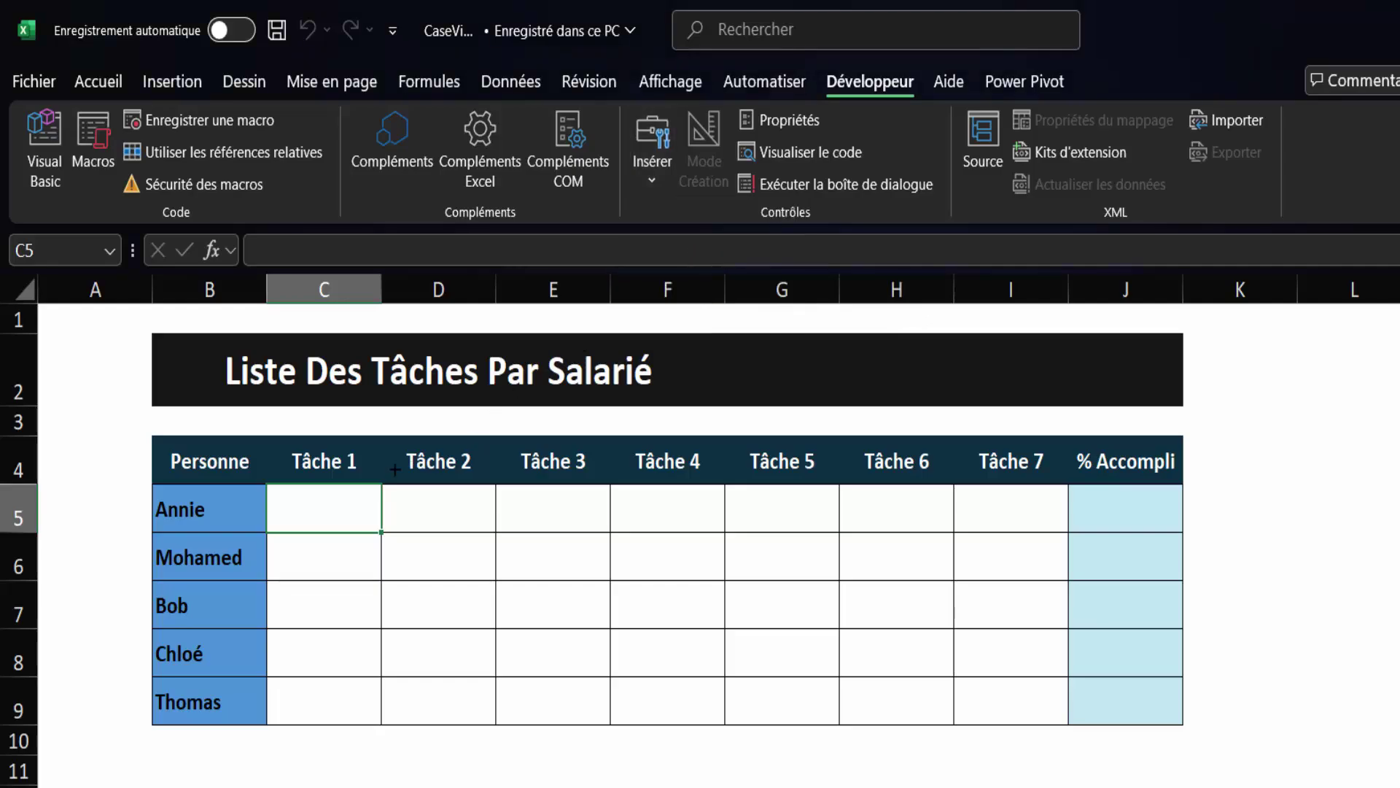
left_click_drag(295, 493, 330, 515)
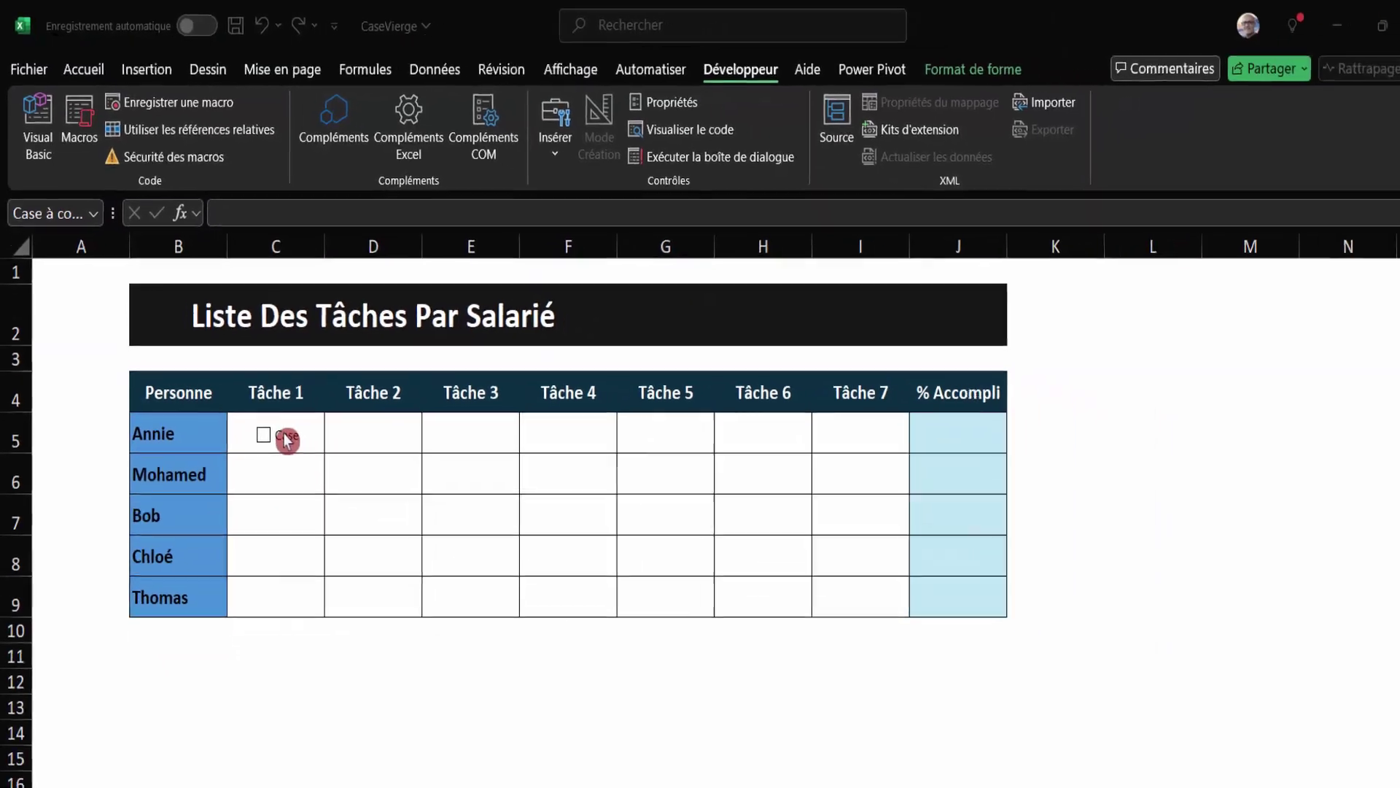
left_click(286, 436)
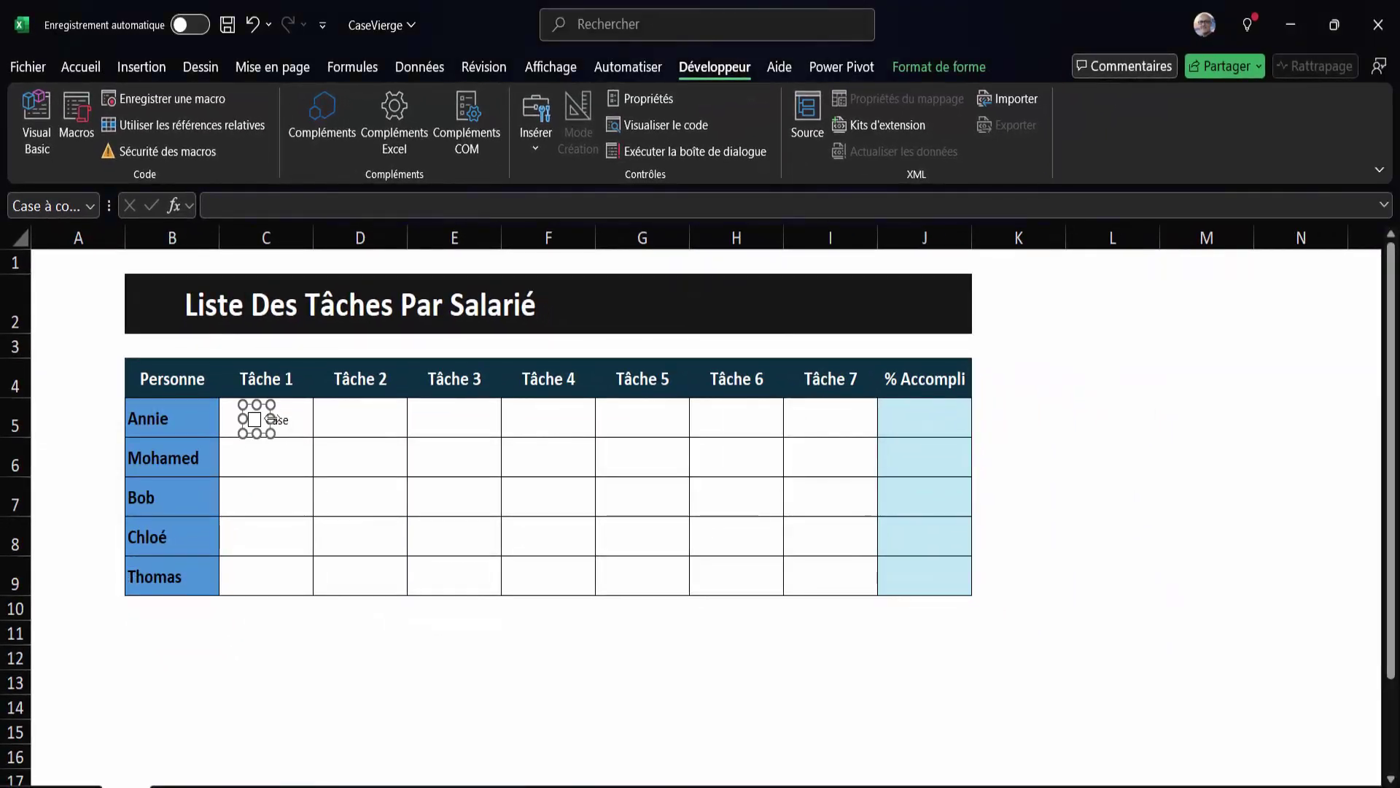
left_click(284, 422)
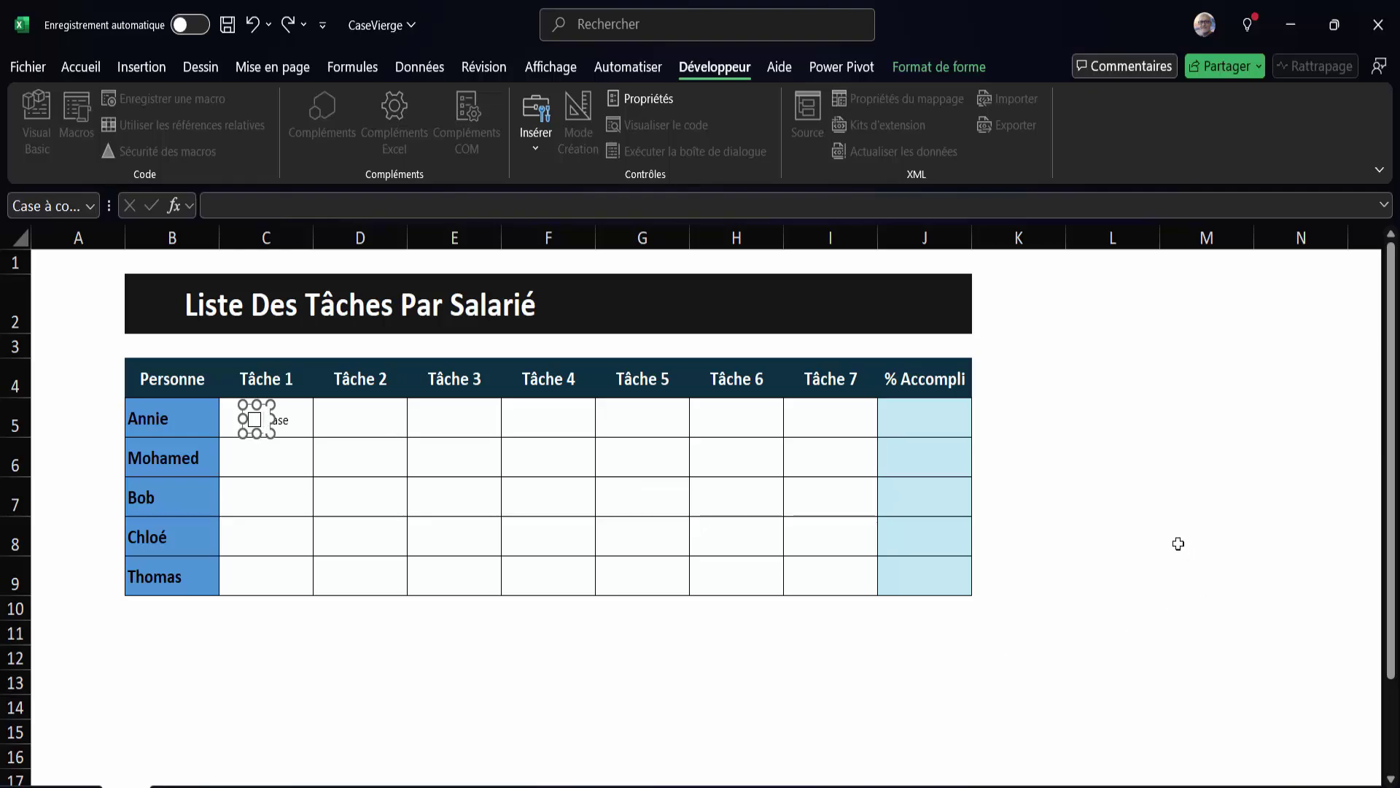
left_click(1178, 543)
Fill-copy the C5 checkbox across I5 and down to row 9
left_click(278, 427)
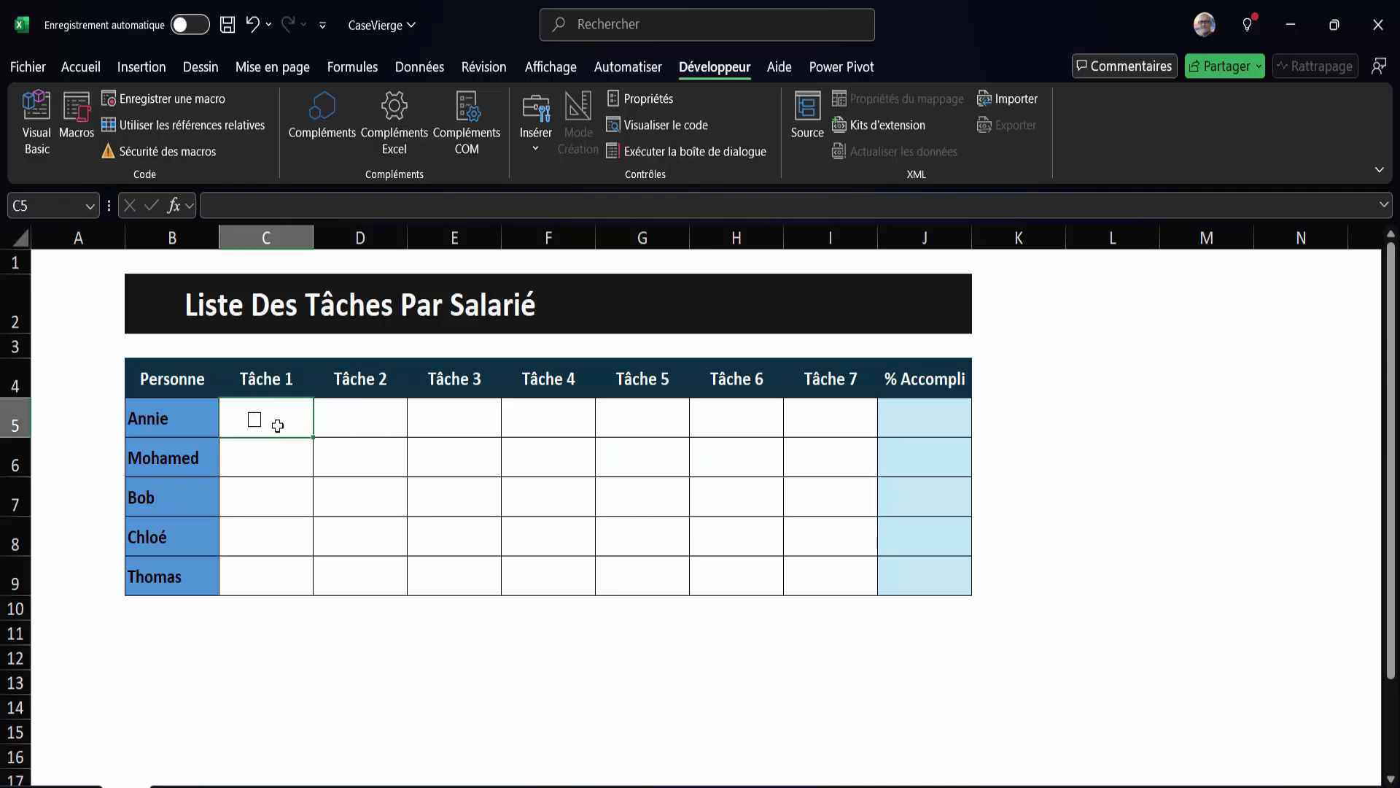
mouse_move(331, 438)
left_mouse_down()
mouse_move(877, 441)
mouse_move(878, 429)
mouse_move(860, 588)
left_mouse_up()
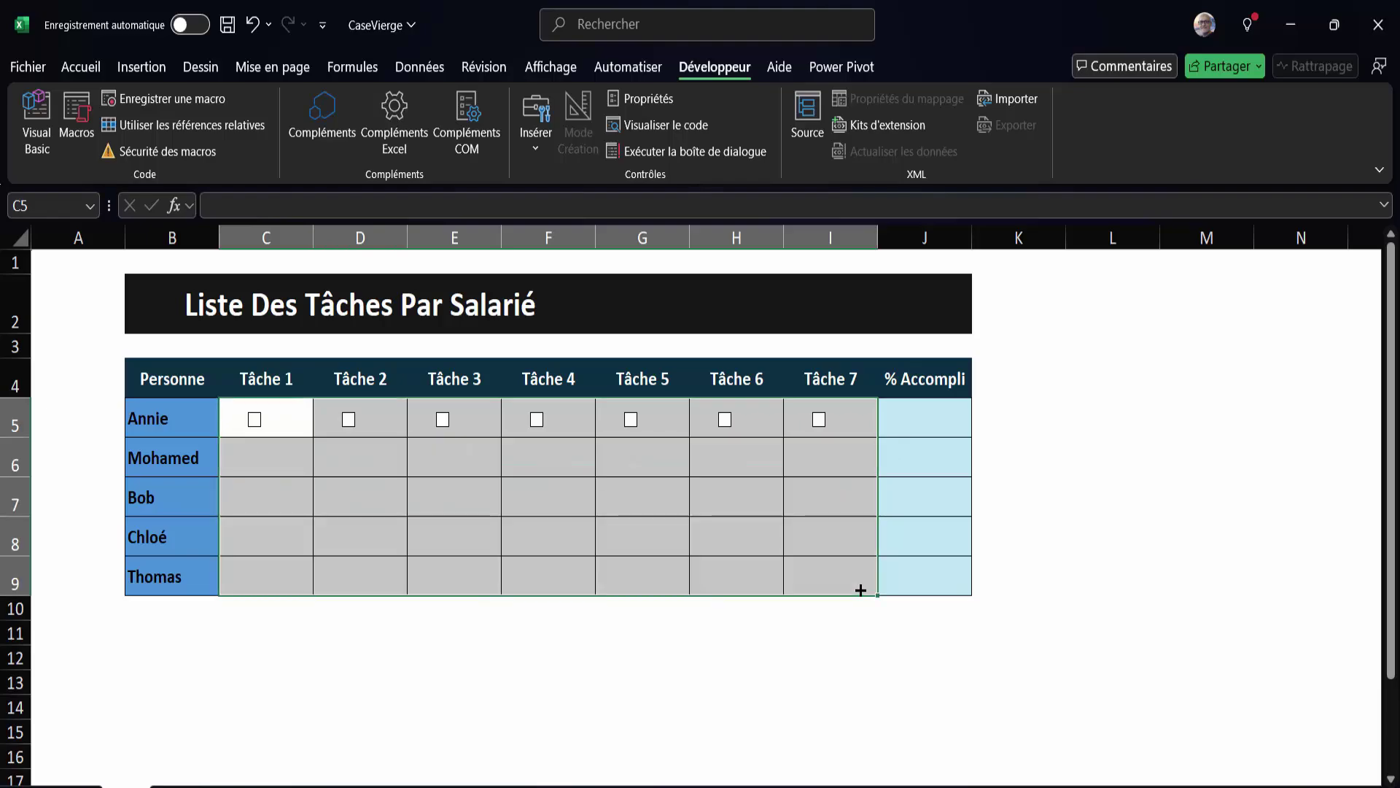
left_click(1177, 536)
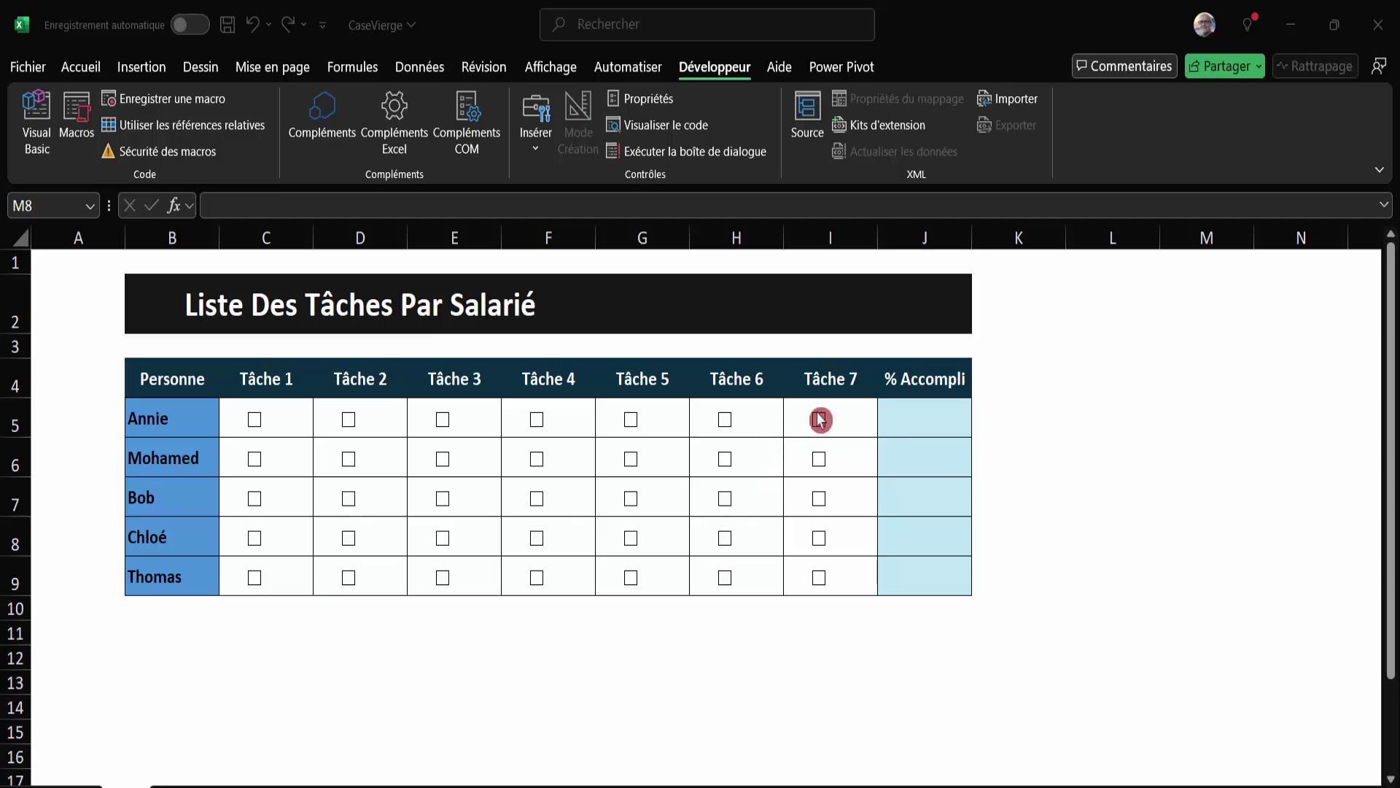
Use Sélectionner les objets to select the Tâche 7 checkboxes and nudge them into alignment with the arrow keys
left_click(77, 68)
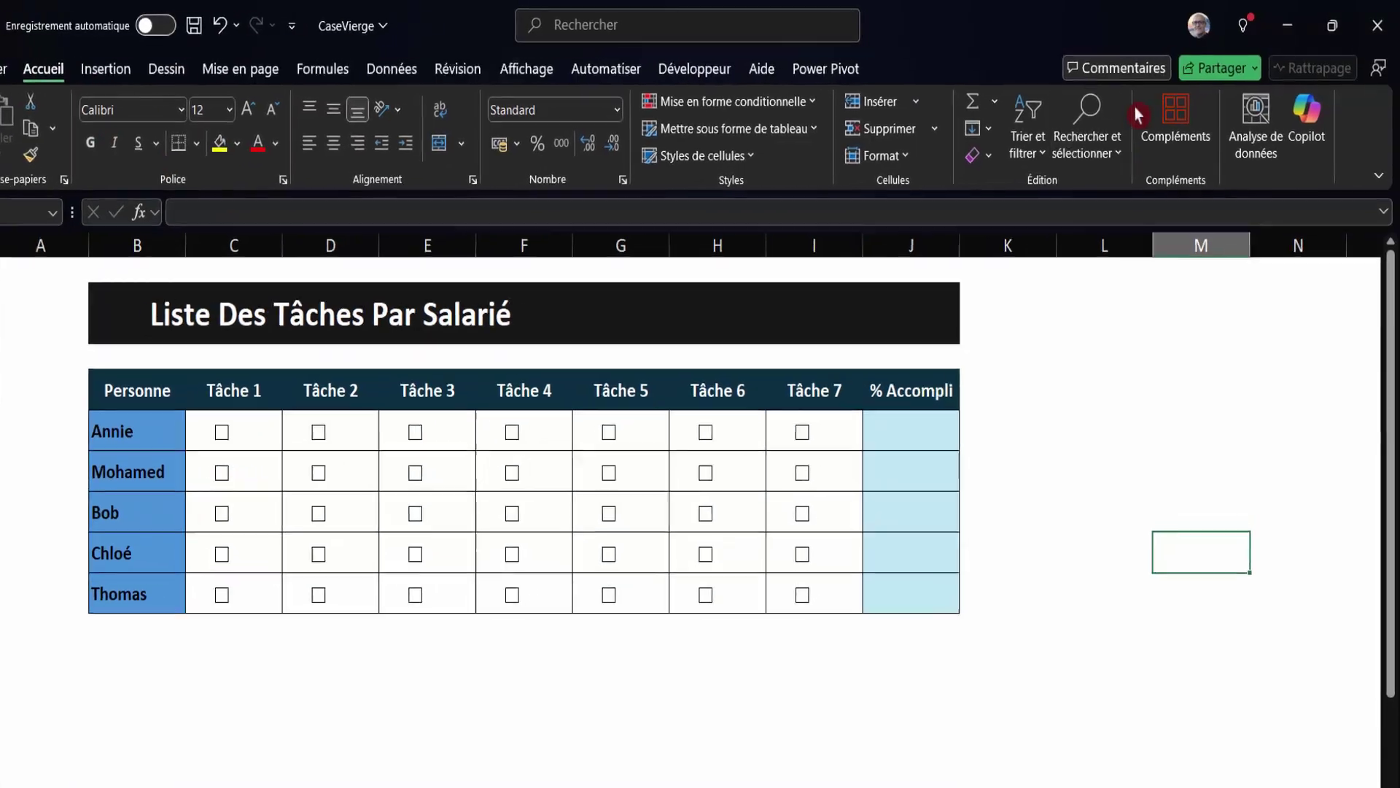
left_click(1088, 164)
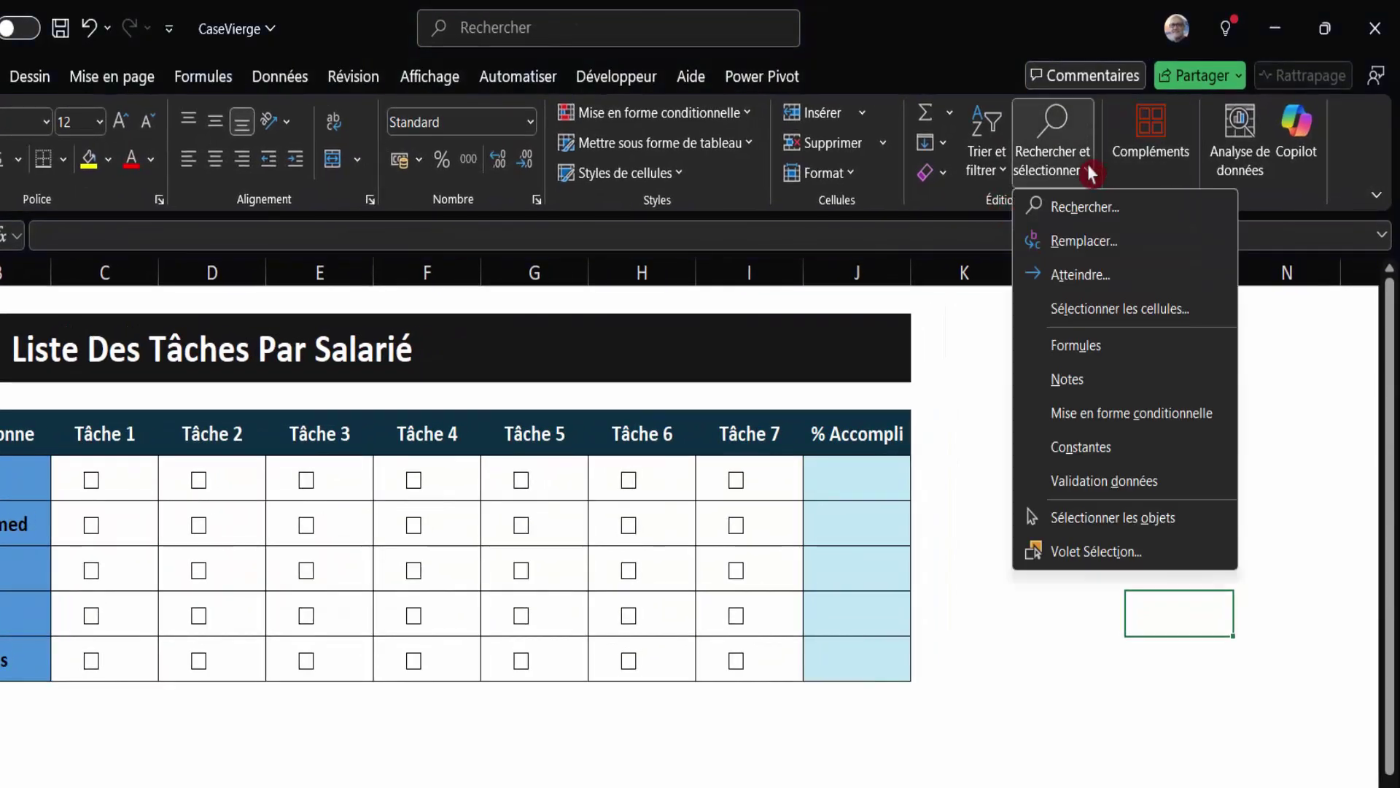
left_click(1090, 517)
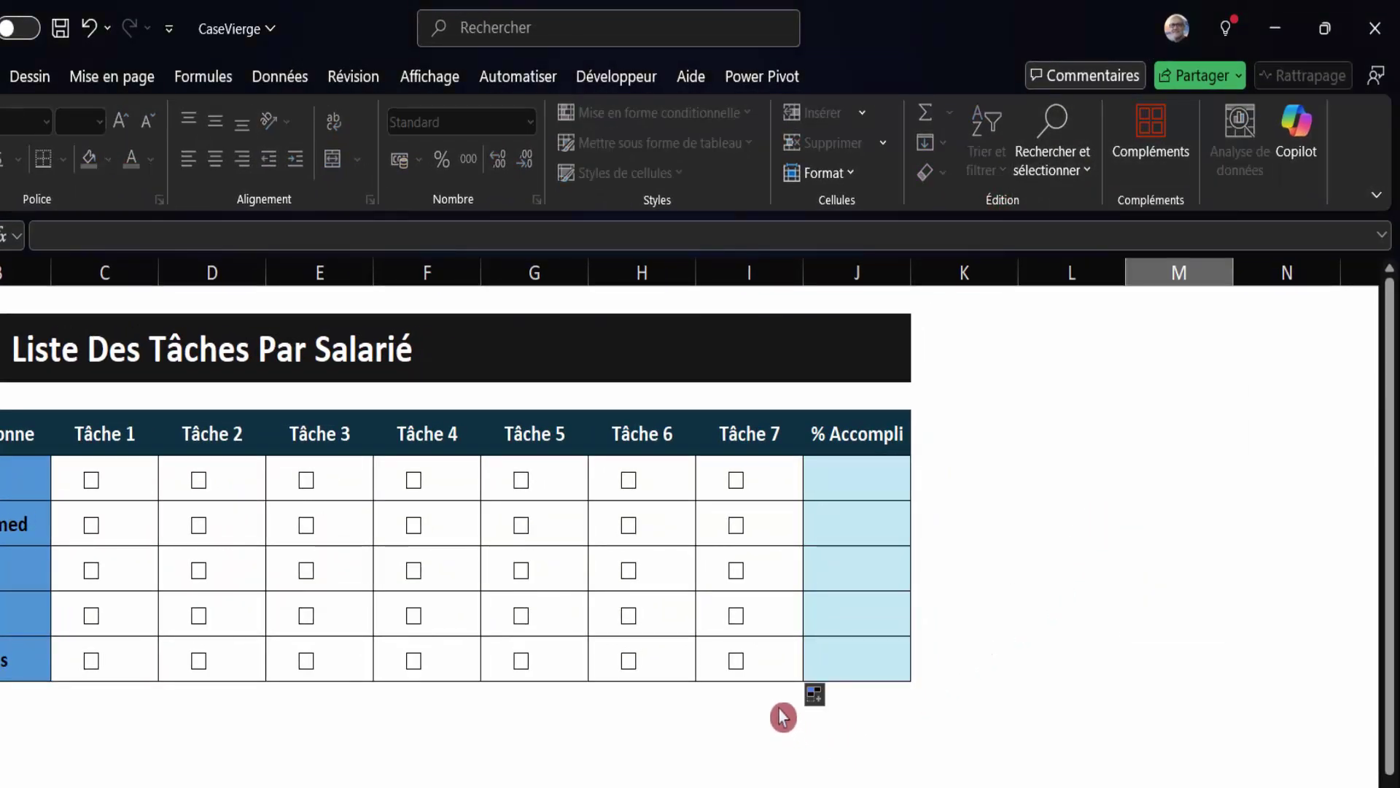
mouse_move(784, 703)
left_mouse_down()
mouse_move(709, 704)
mouse_move(716, 469)
left_mouse_up()
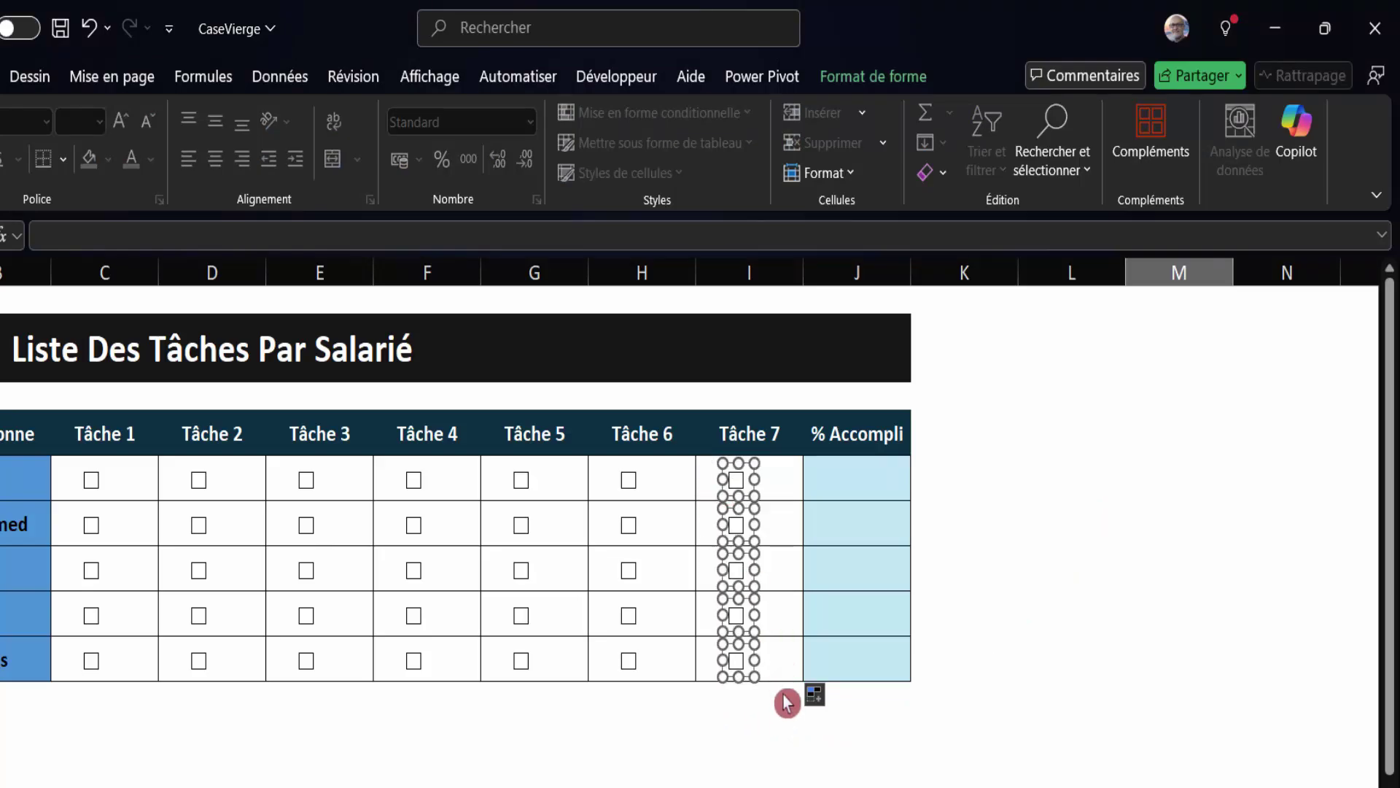
key("Right")
key("Right")
key("Right")
key("Right")
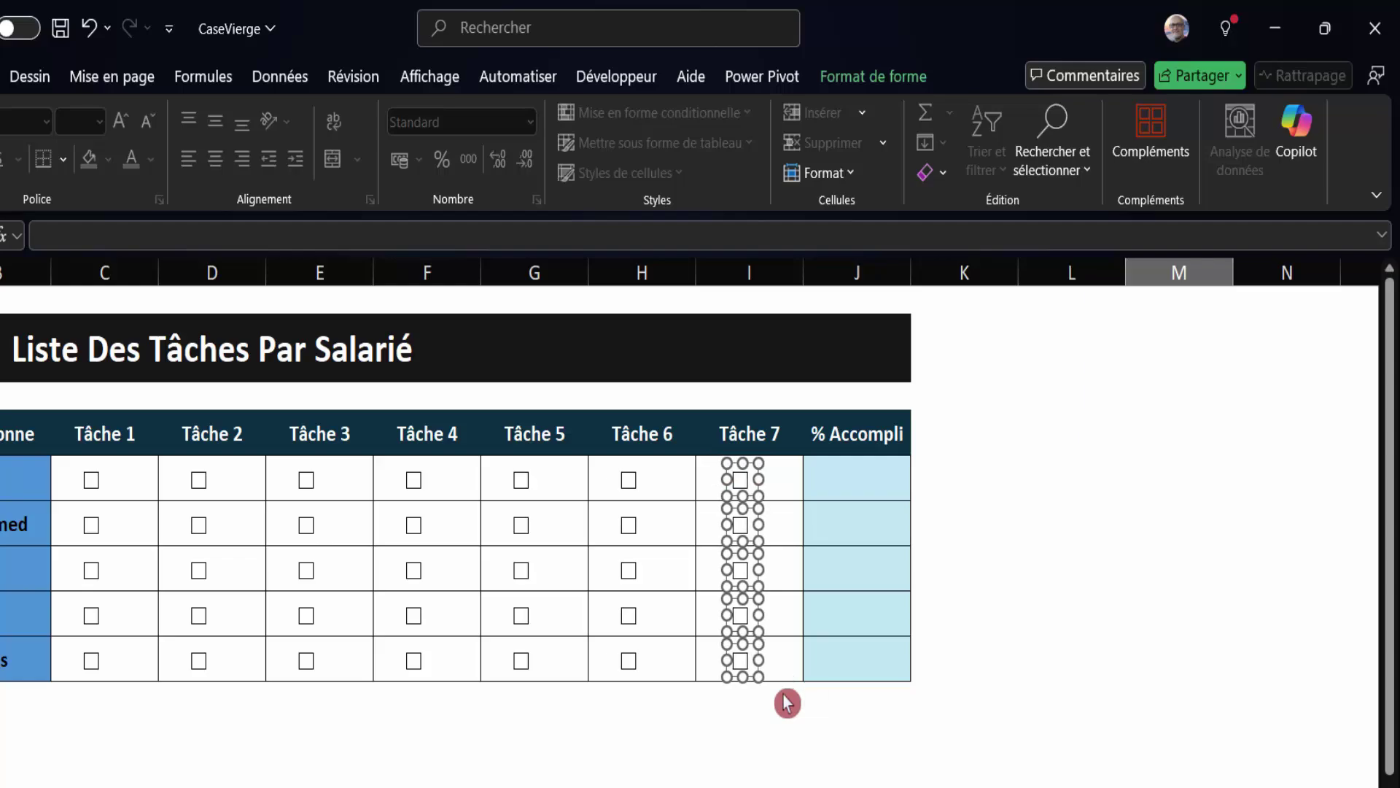
key("Right")
key("Right")
key("Left")
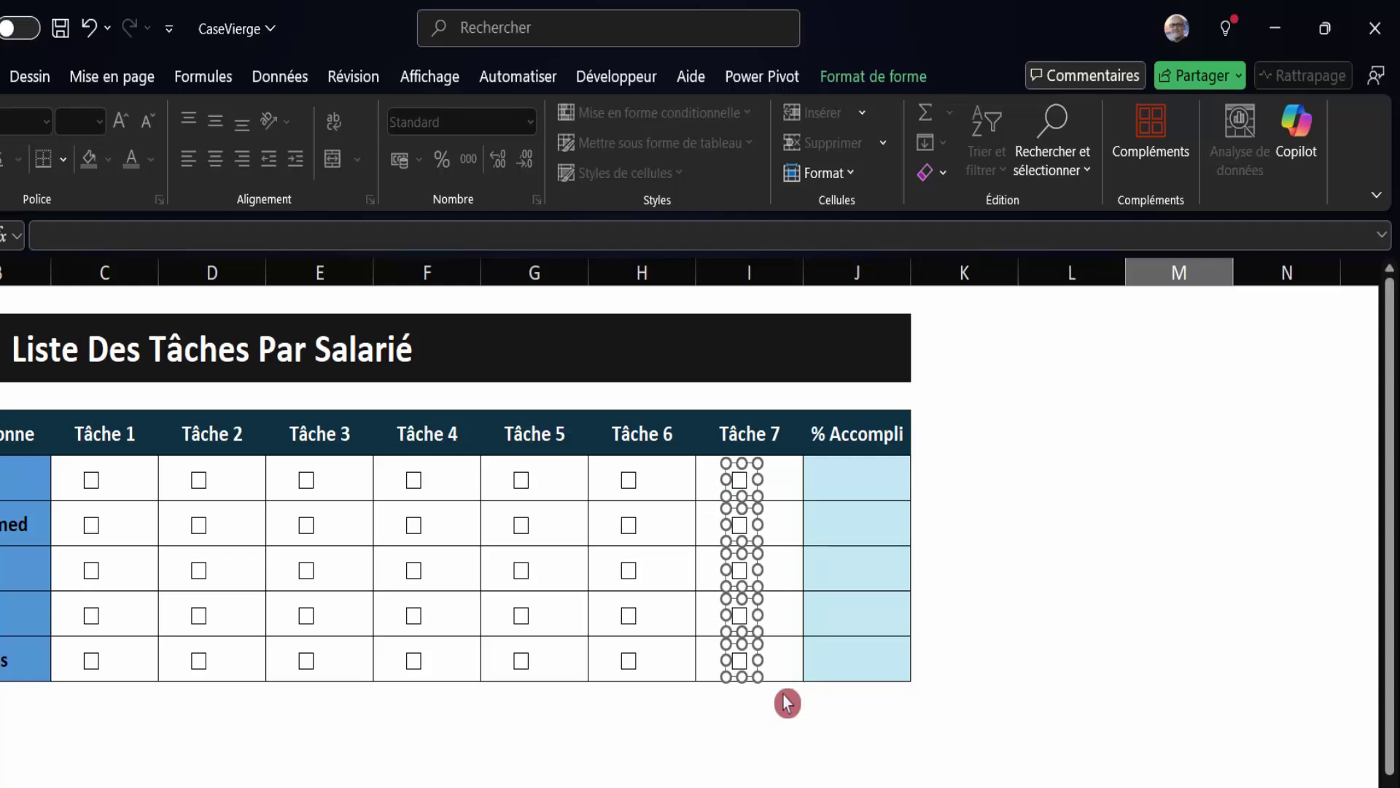
key("Up")
key("Up")
key("Up")
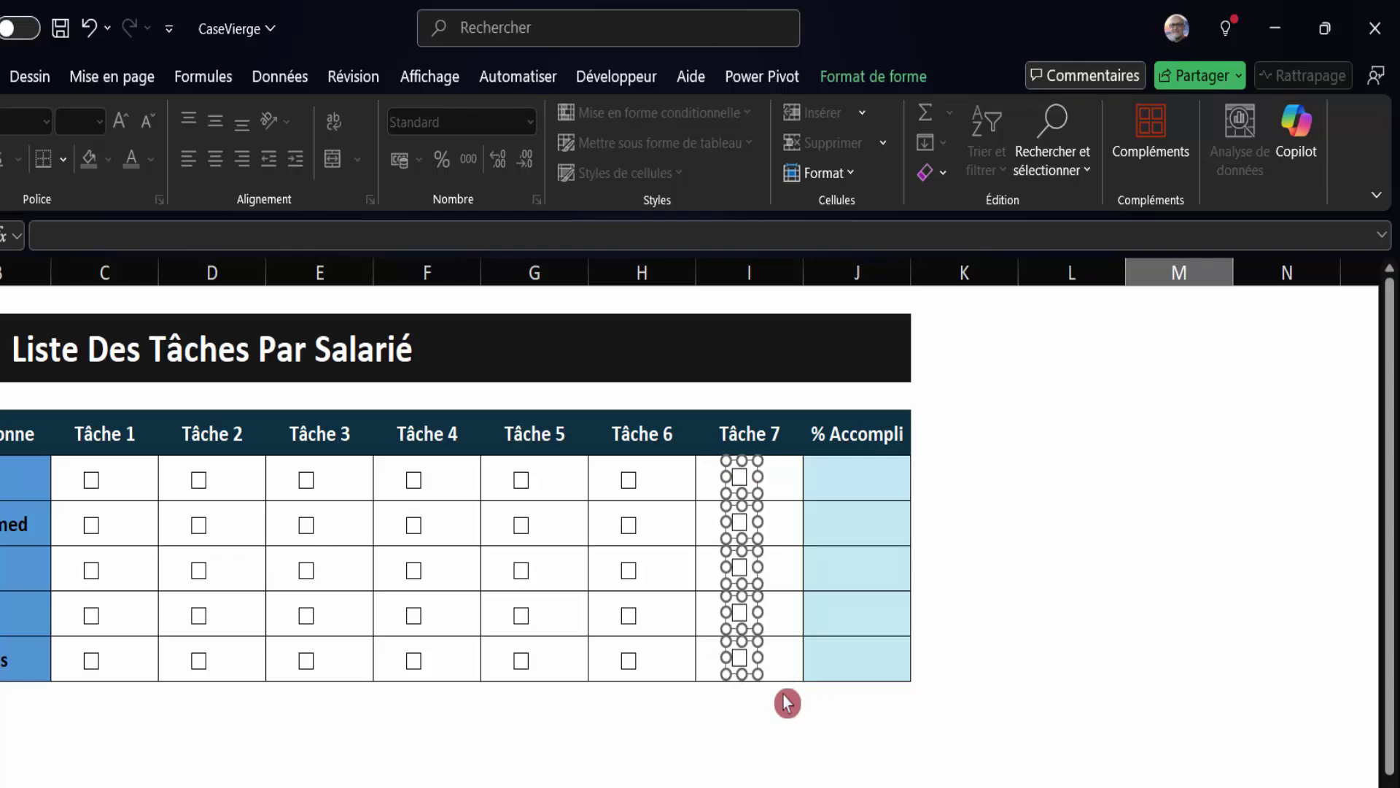
key("Down")
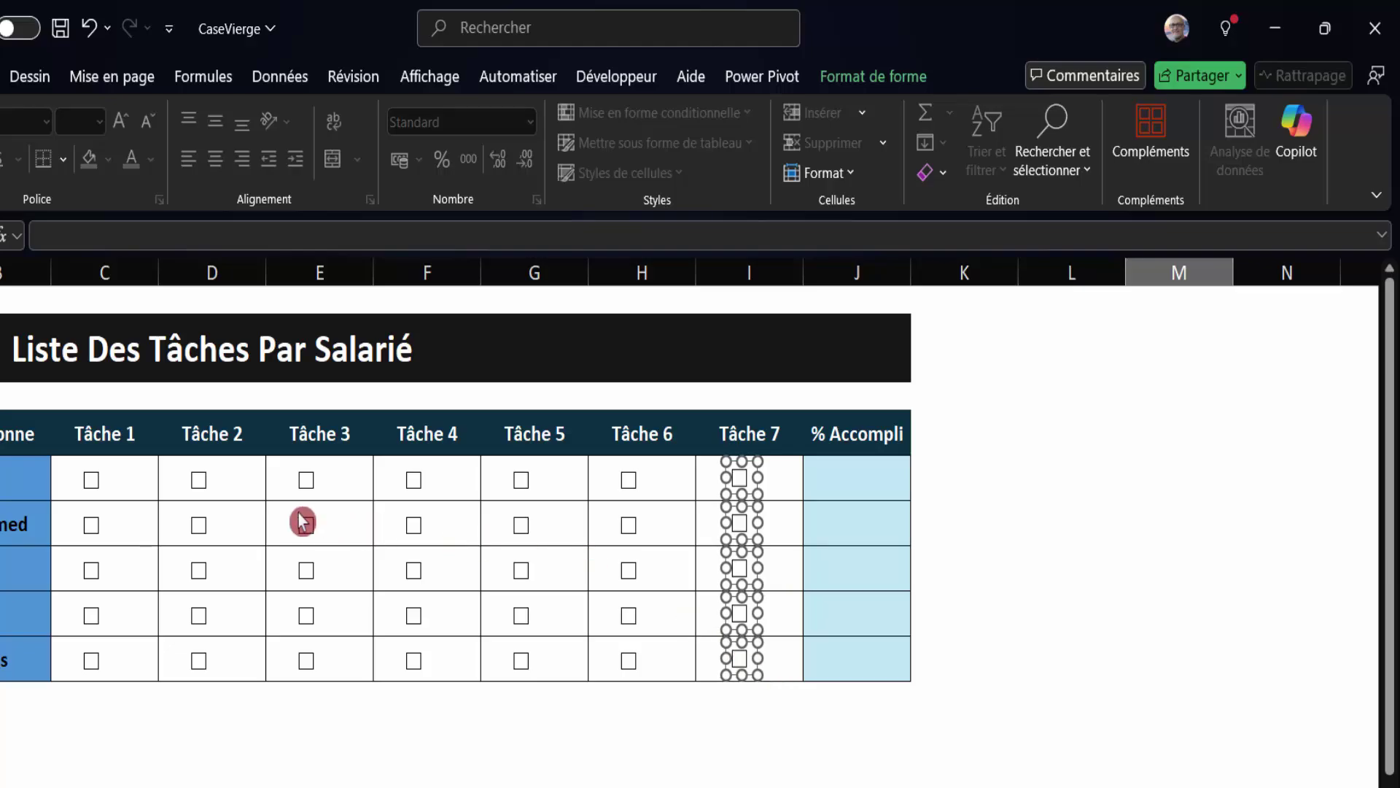
left_click(1153, 663)
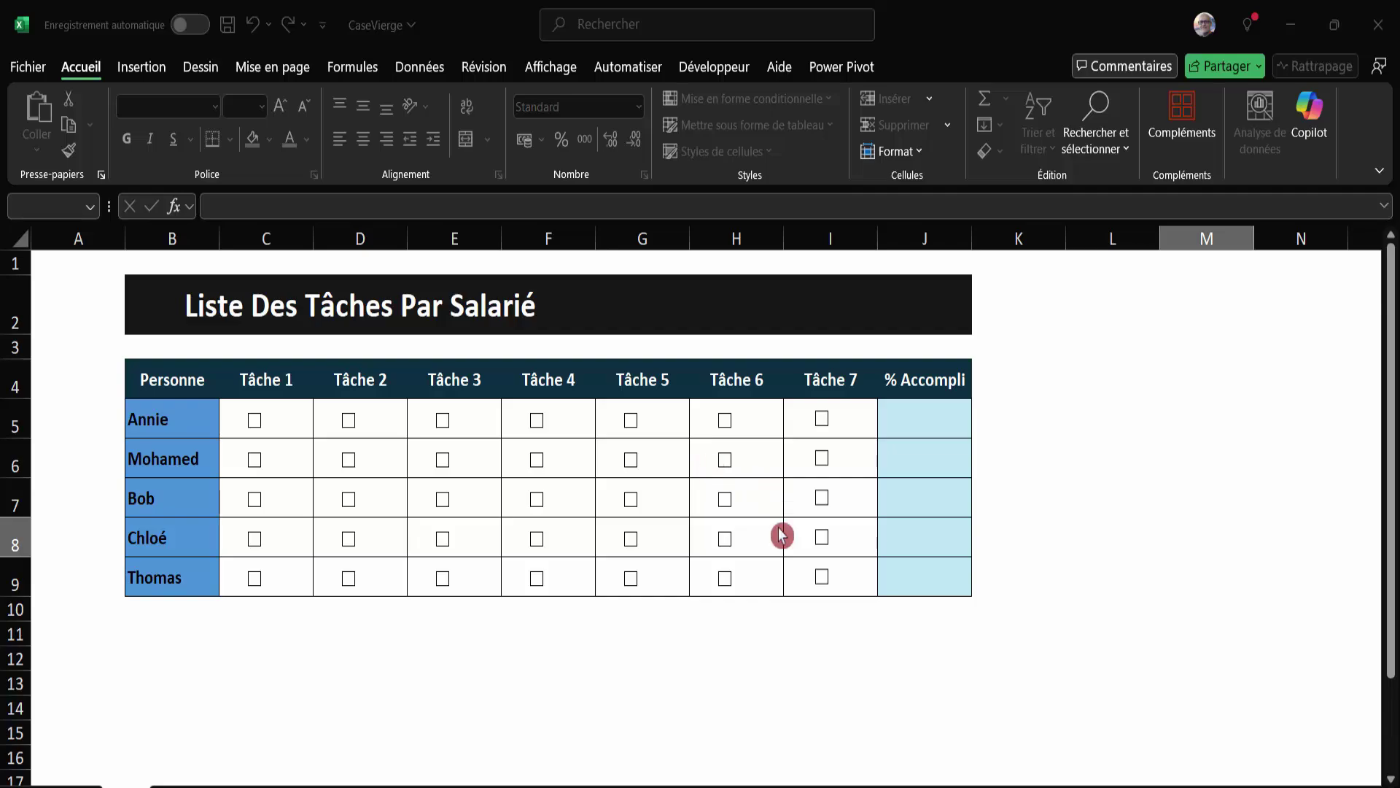
Save the workbook as CaseViergeBis, a macro-enabled Excel workbook, in the CaseACocher folder
left_click(29, 67)
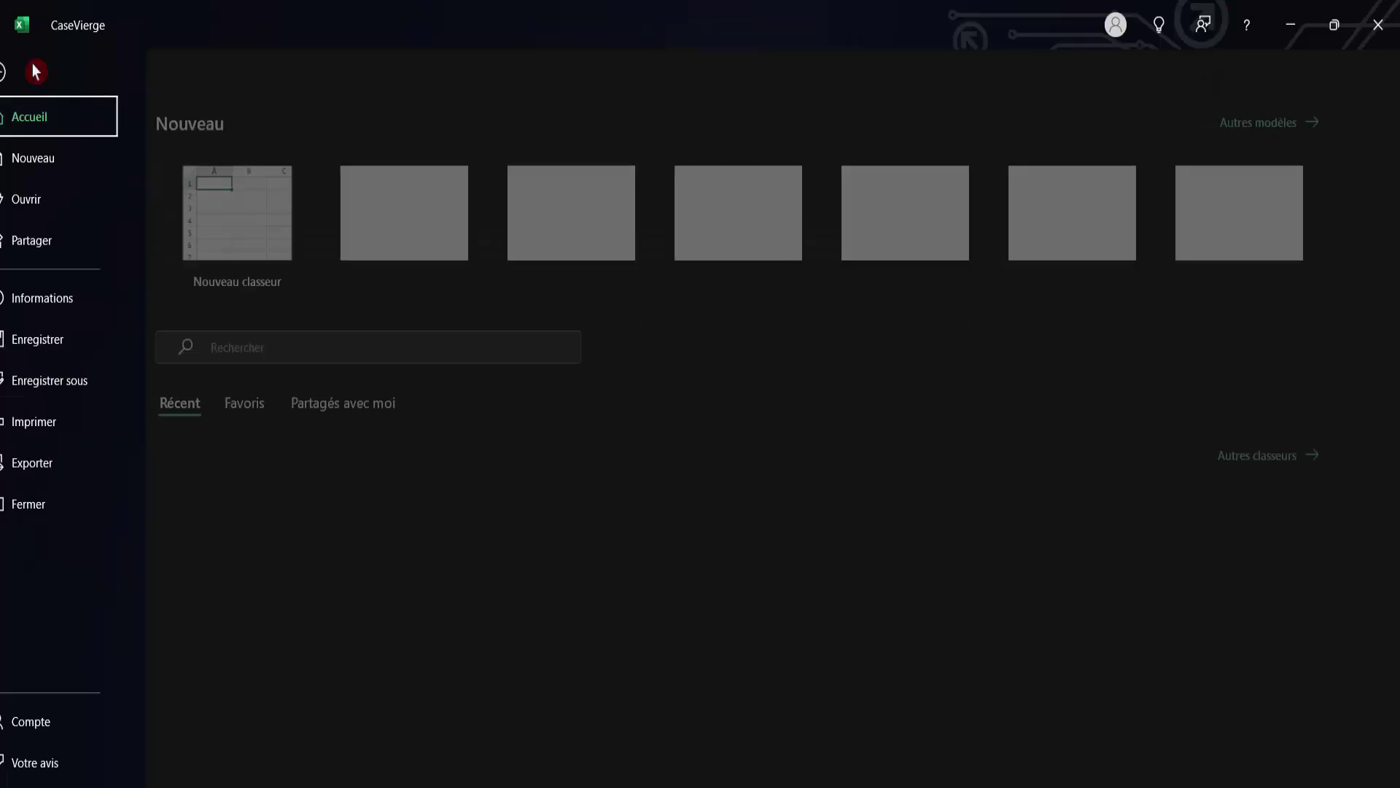
left_click(85, 384)
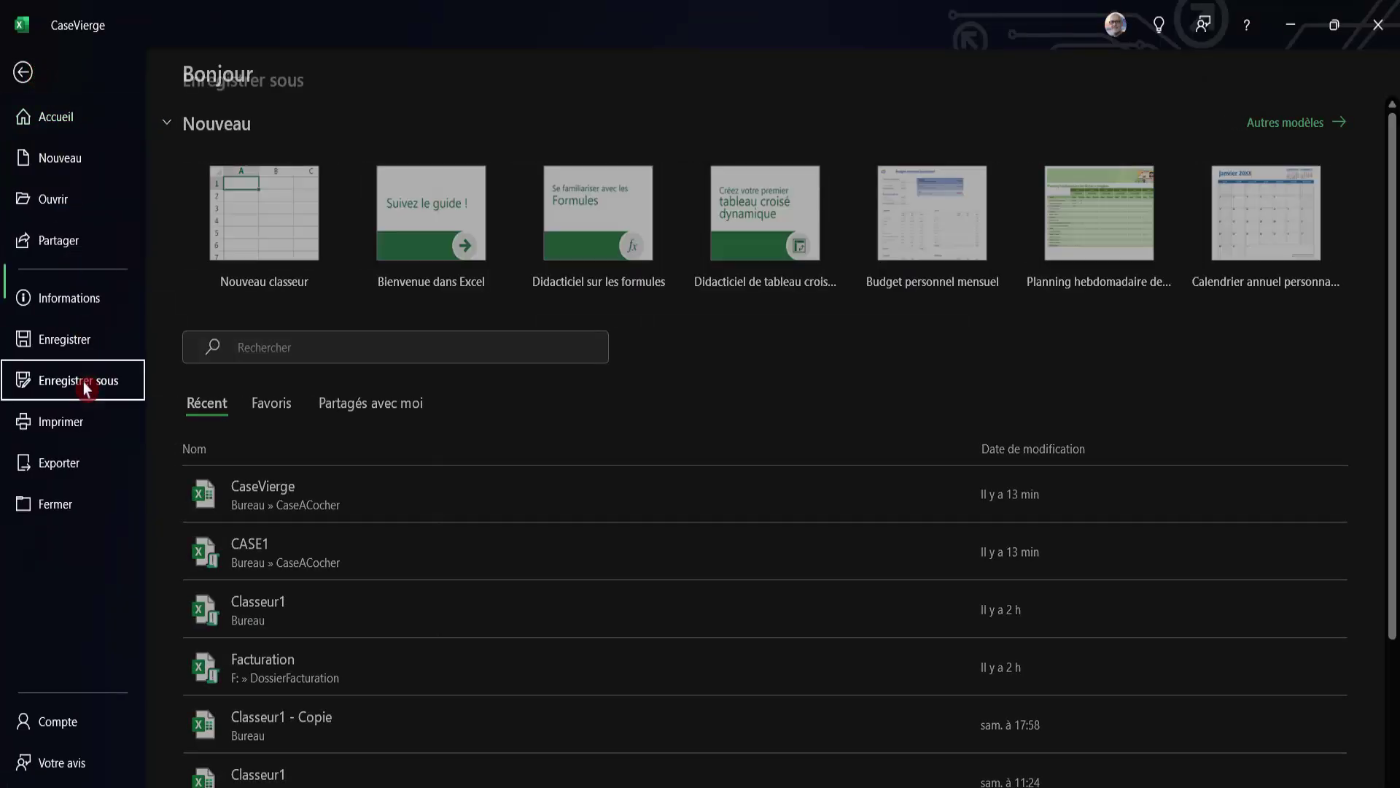
left_click(243, 395)
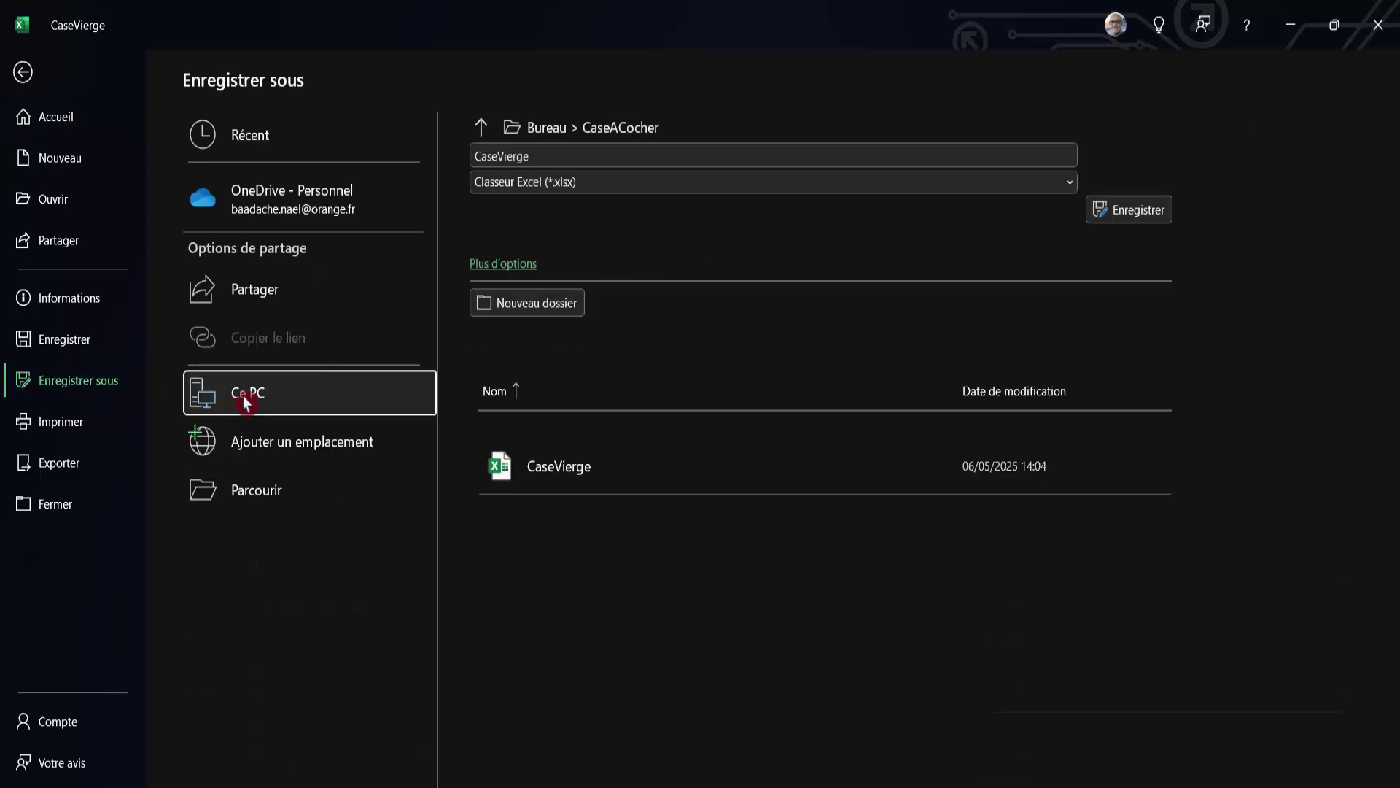
left_click(243, 395)
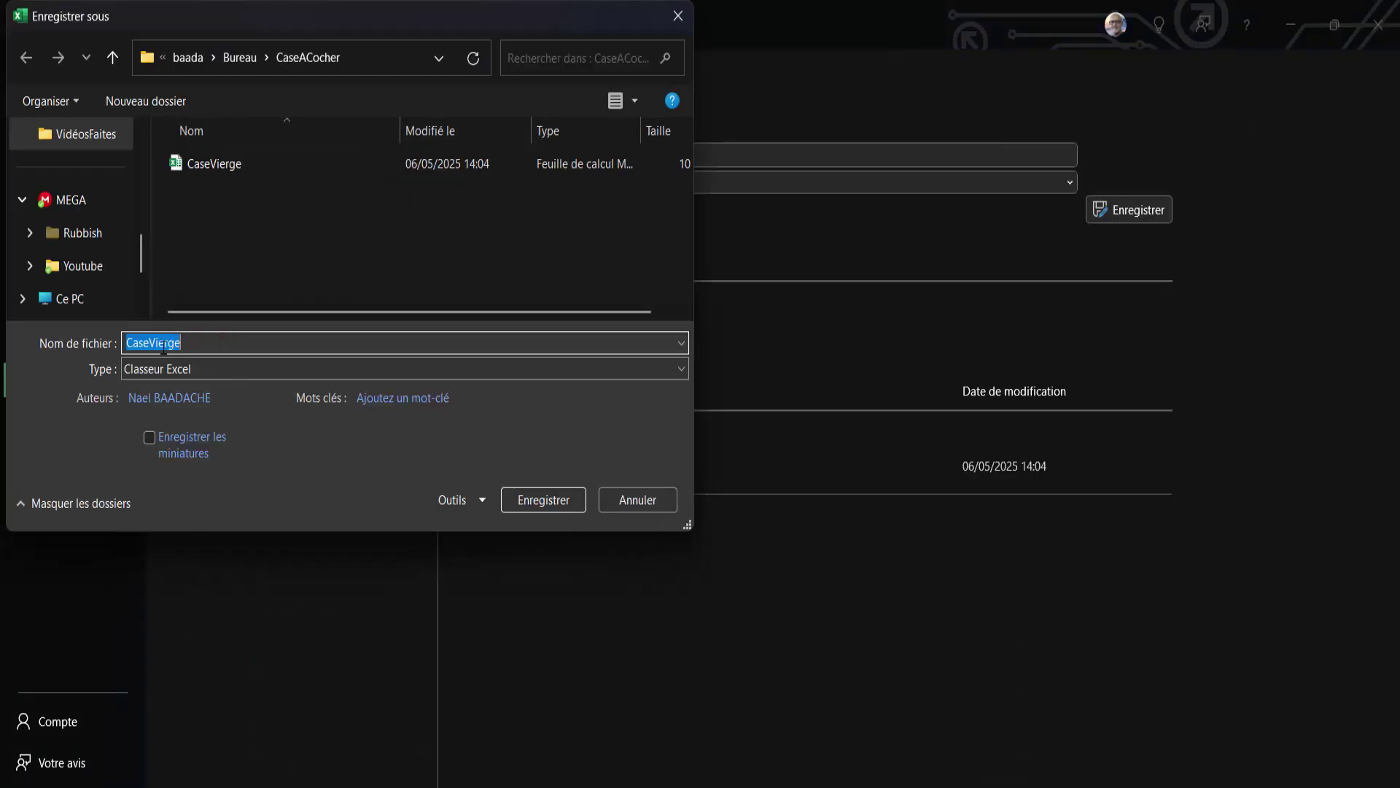
left_click(197, 342)
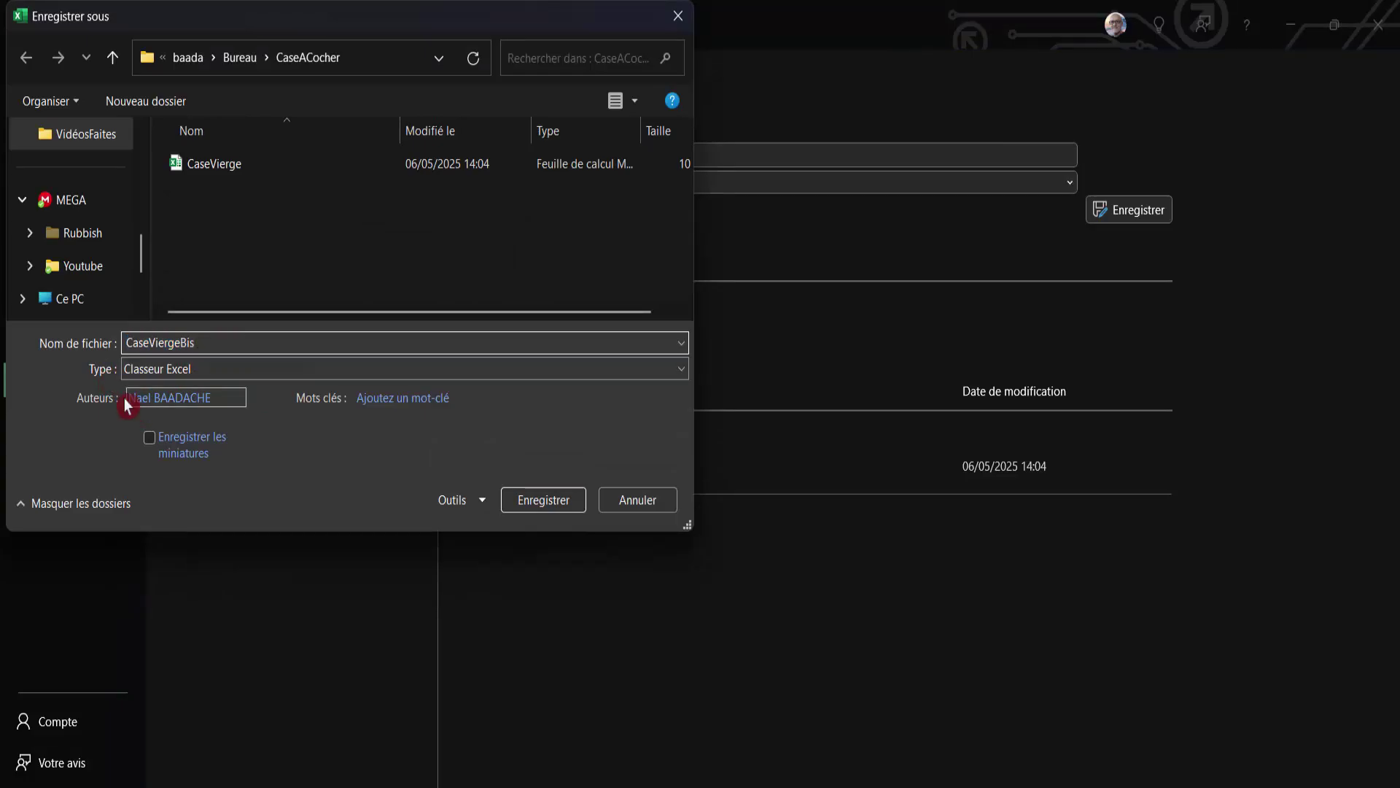
left_click(187, 369)
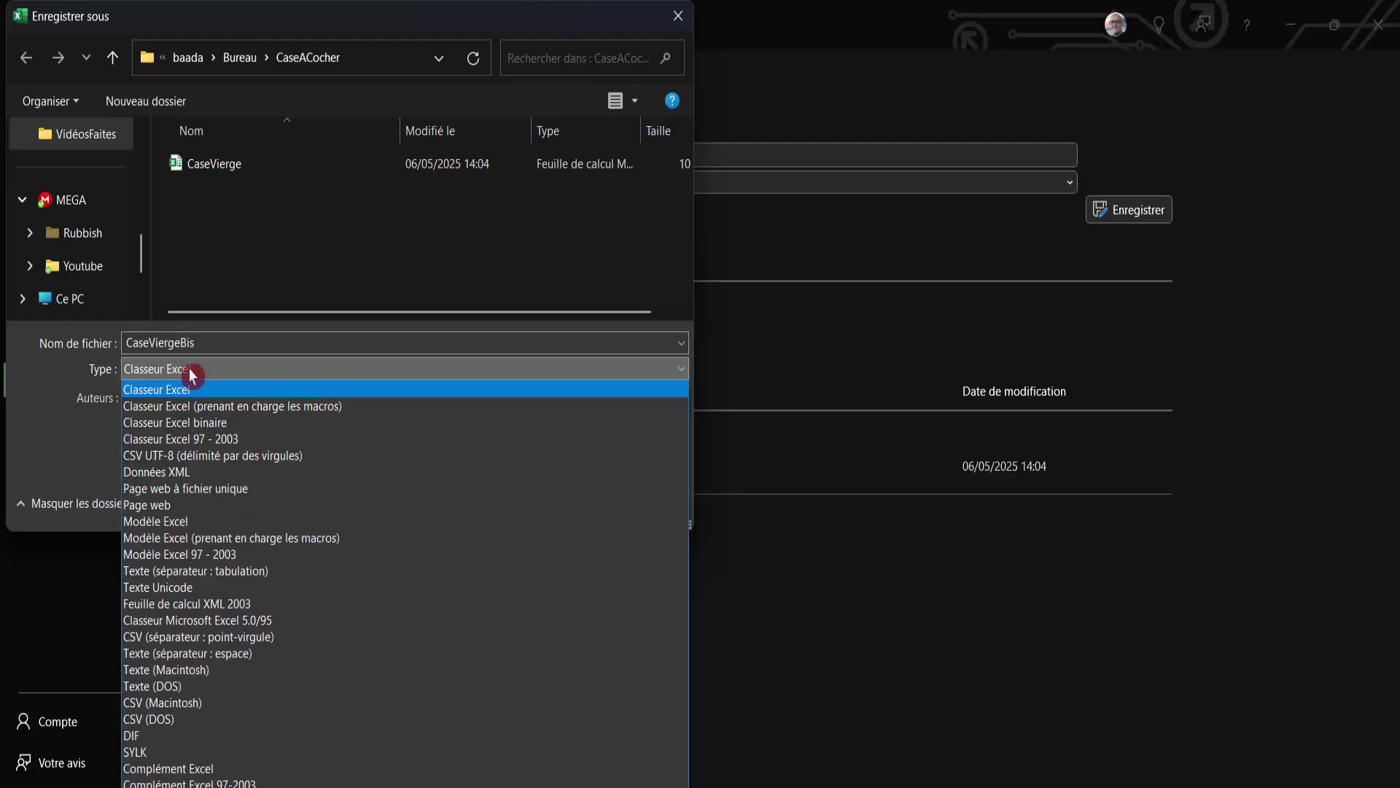
left_click(301, 406)
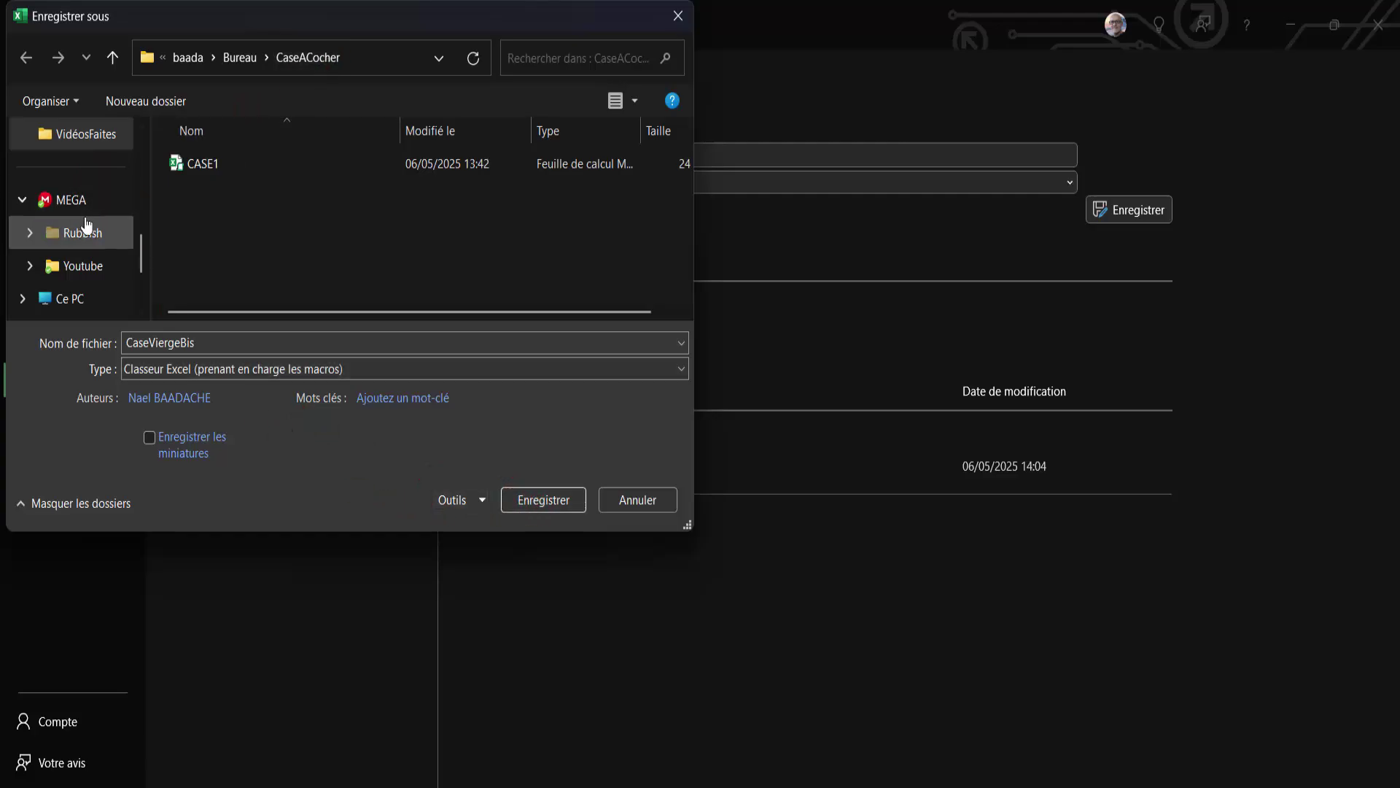
scroll(88, 266, "up", 5)
left_click(88, 274)
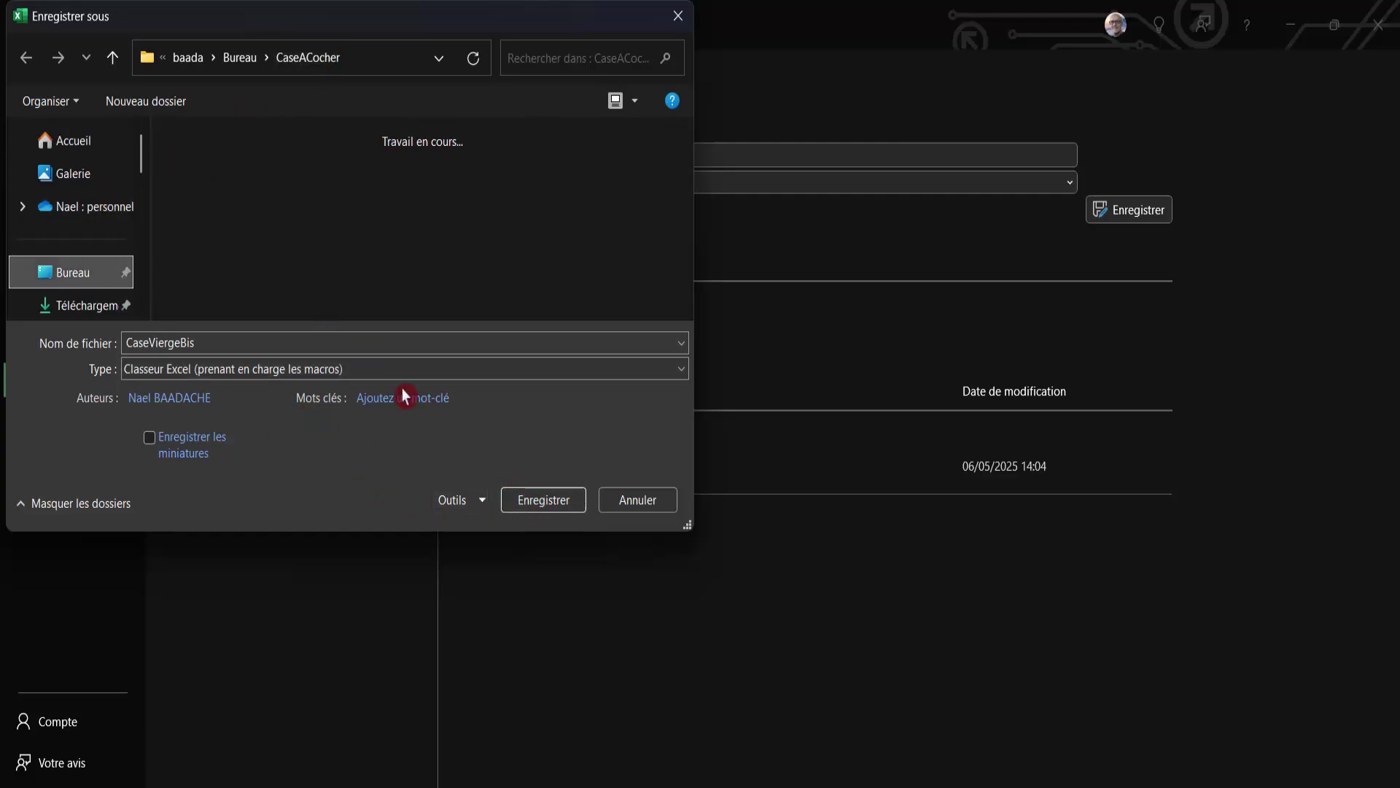
left_click(540, 496)
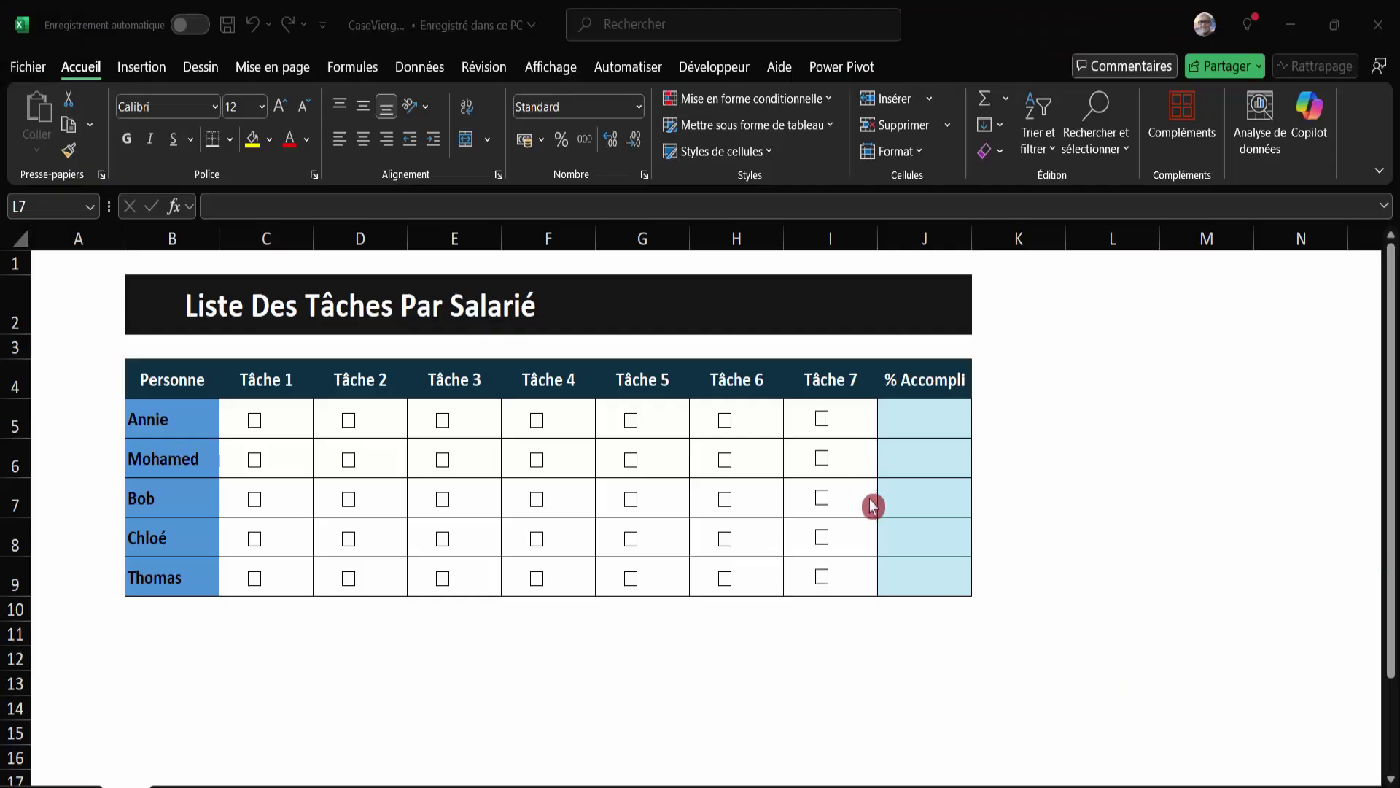
left_click_drag(915, 420, 916, 571)
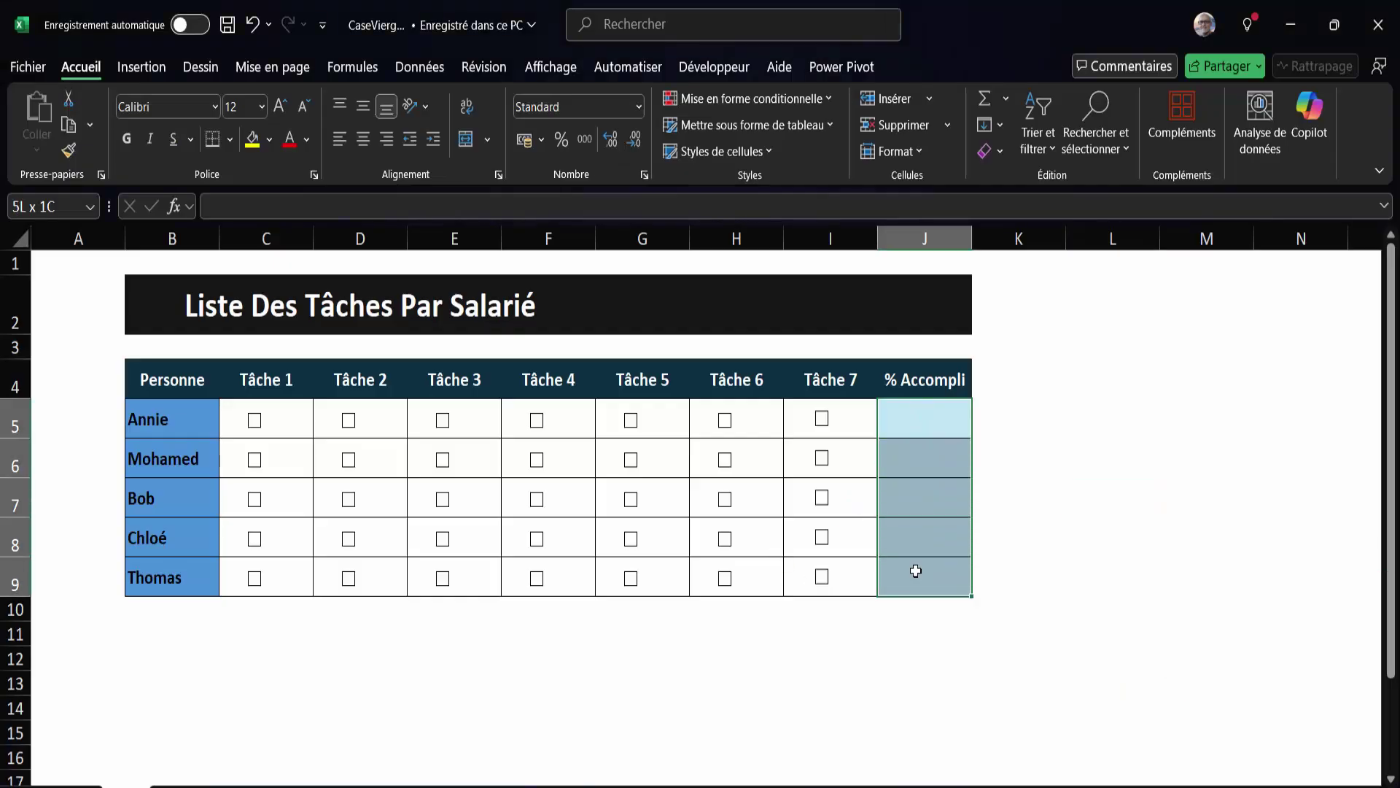
left_click(917, 425)
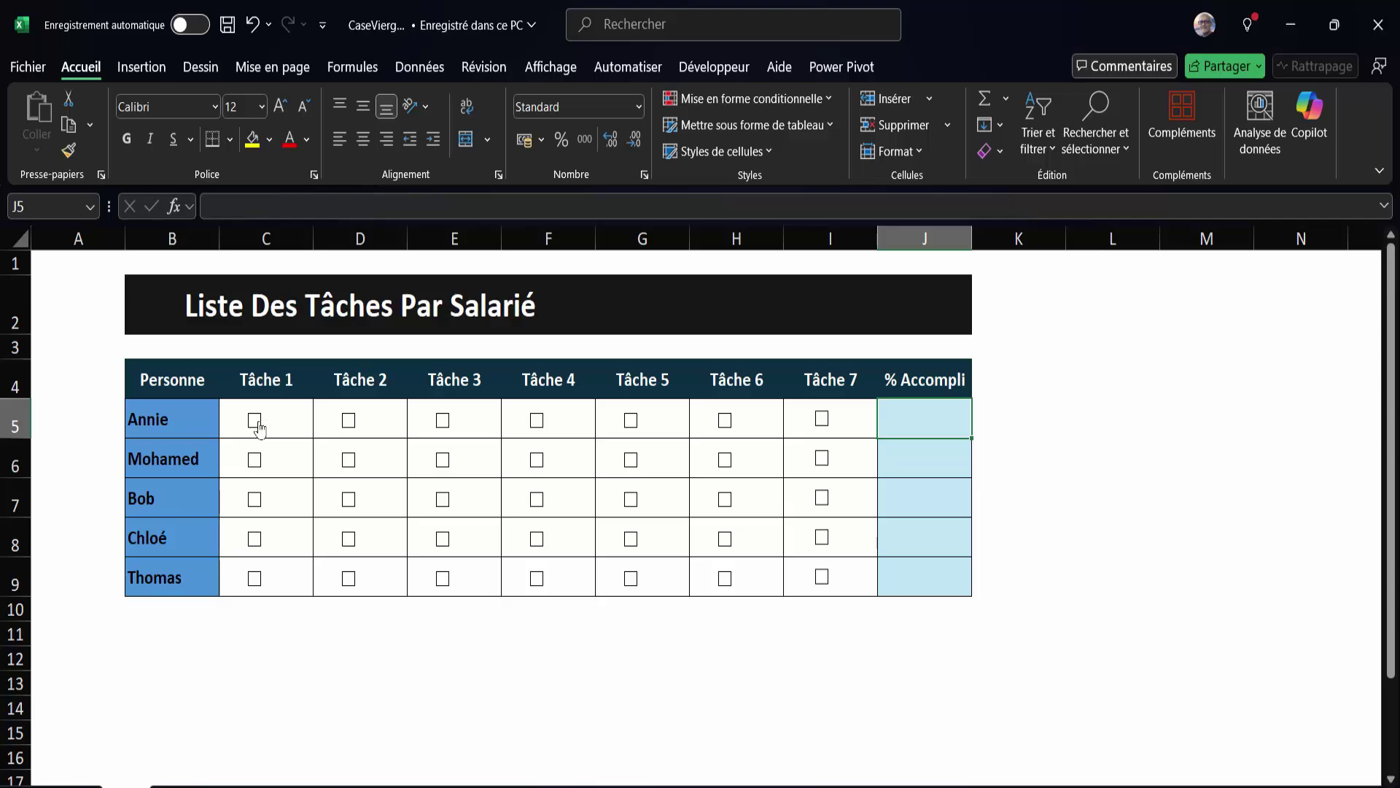
left_click(257, 423, "ctrl")
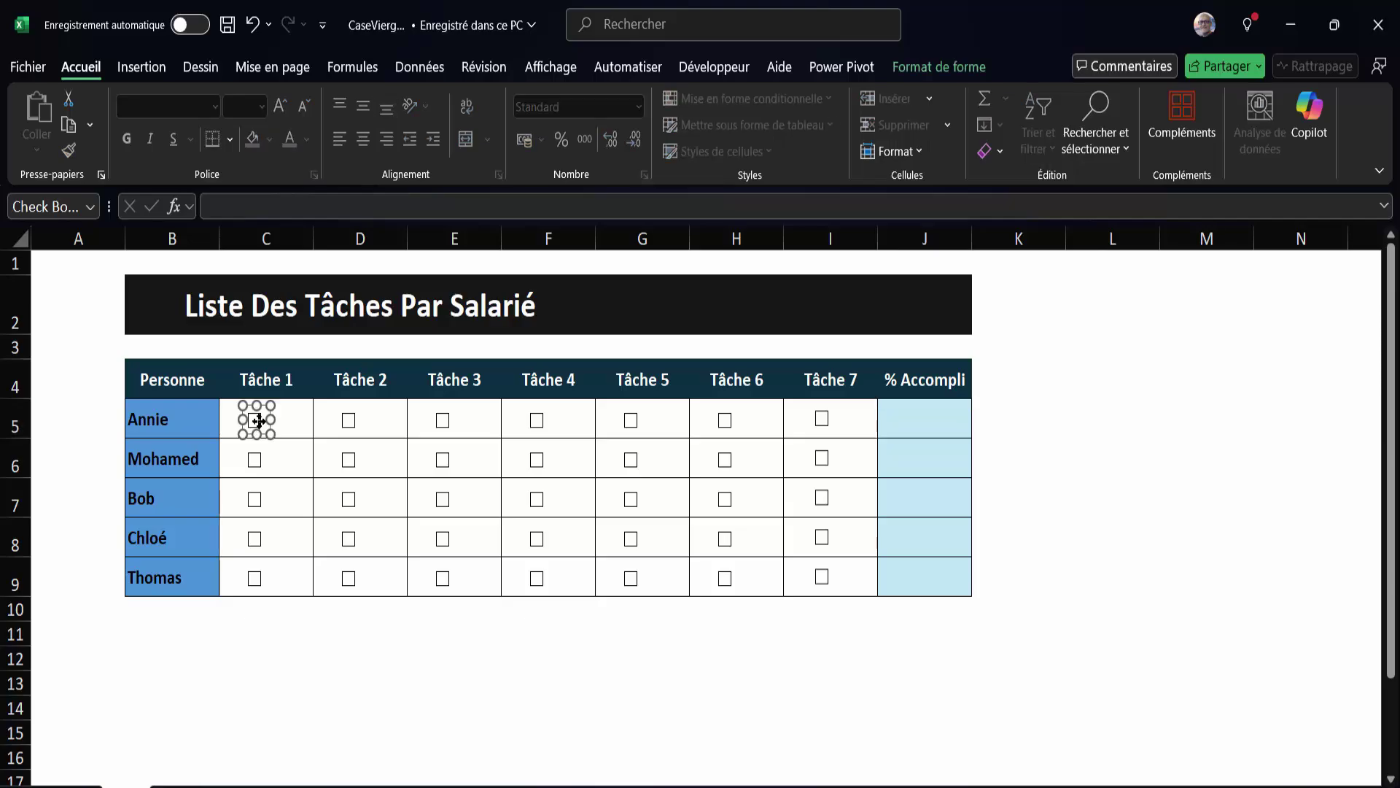
left_click(711, 67)
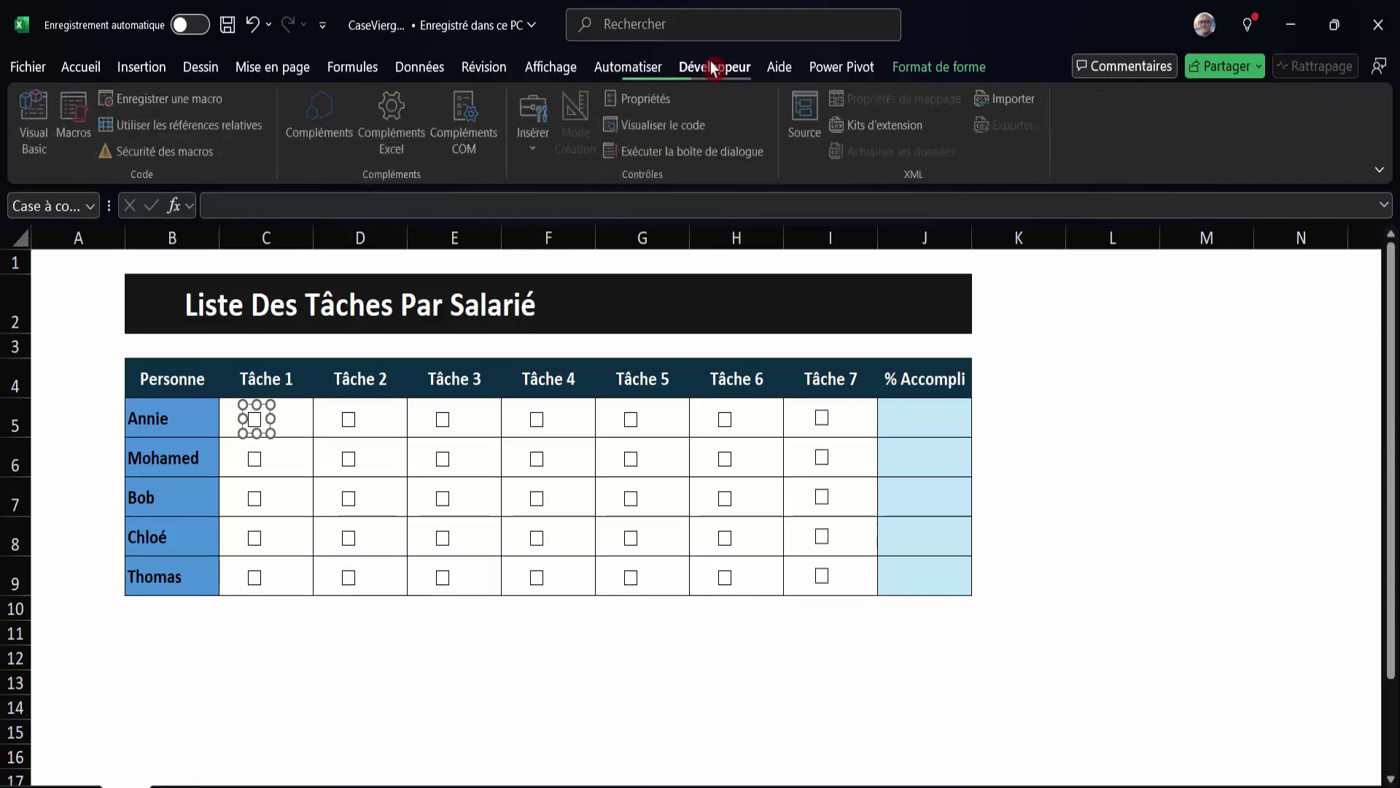
left_click(643, 103)
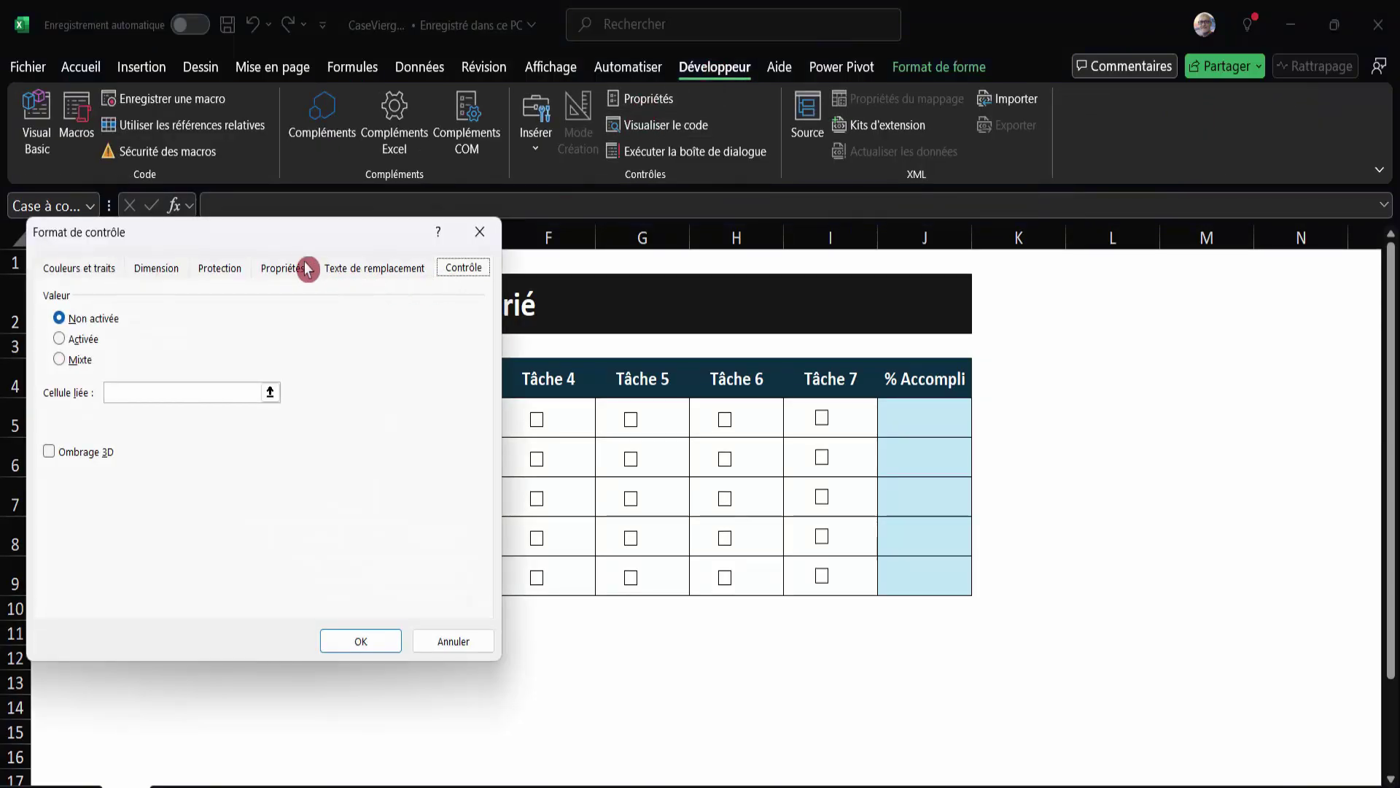
left_click_drag(310, 250, 797, 229)
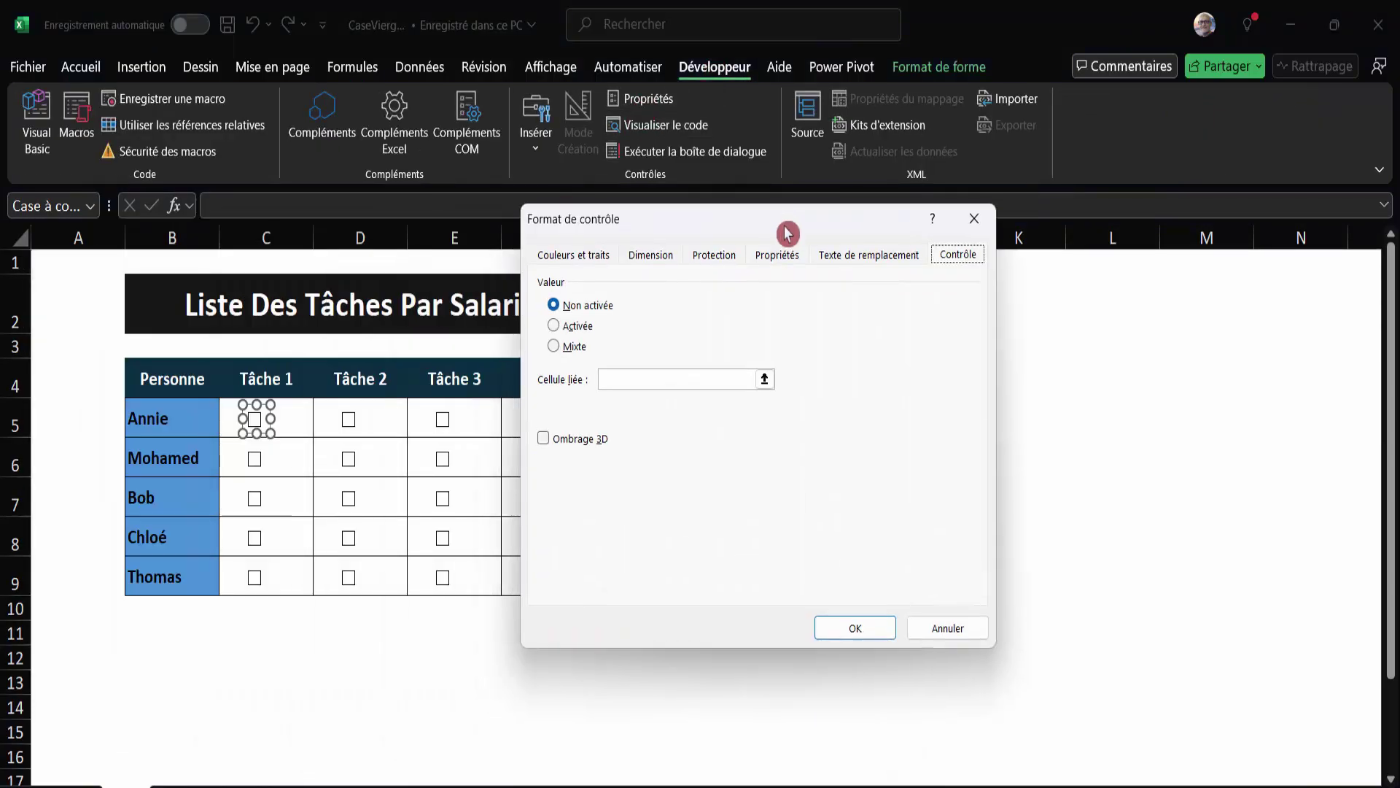
left_click(619, 371)
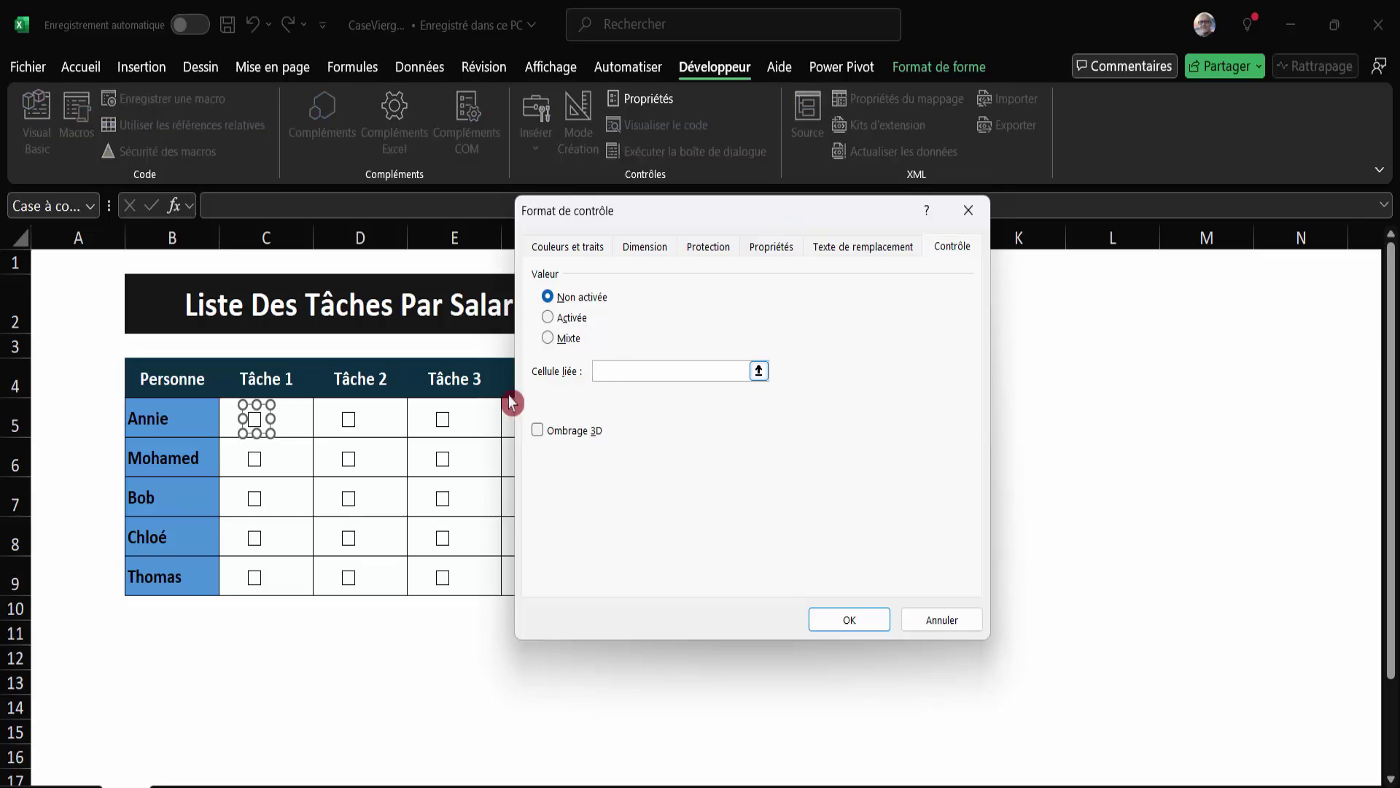
left_click(297, 426)
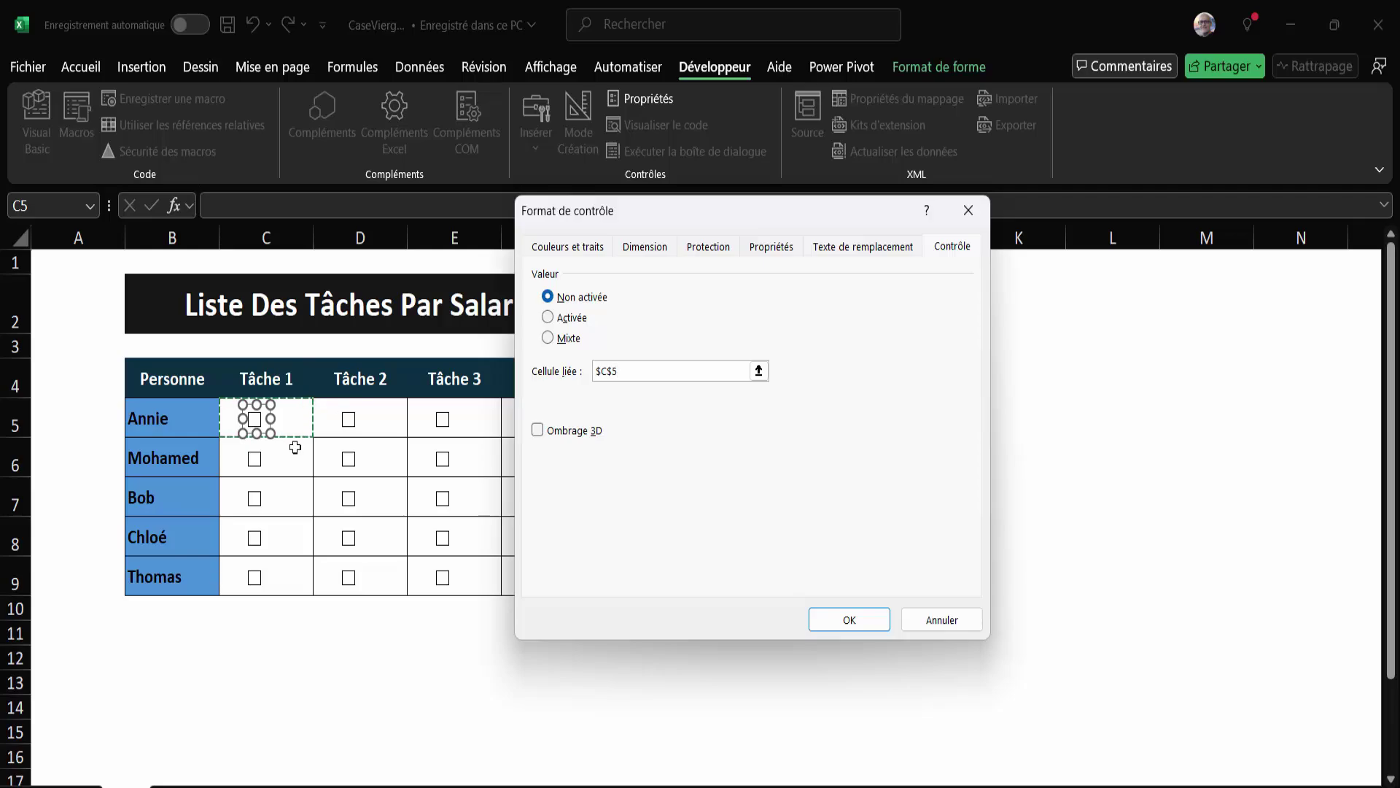
left_click(950, 627)
left_click(696, 732)
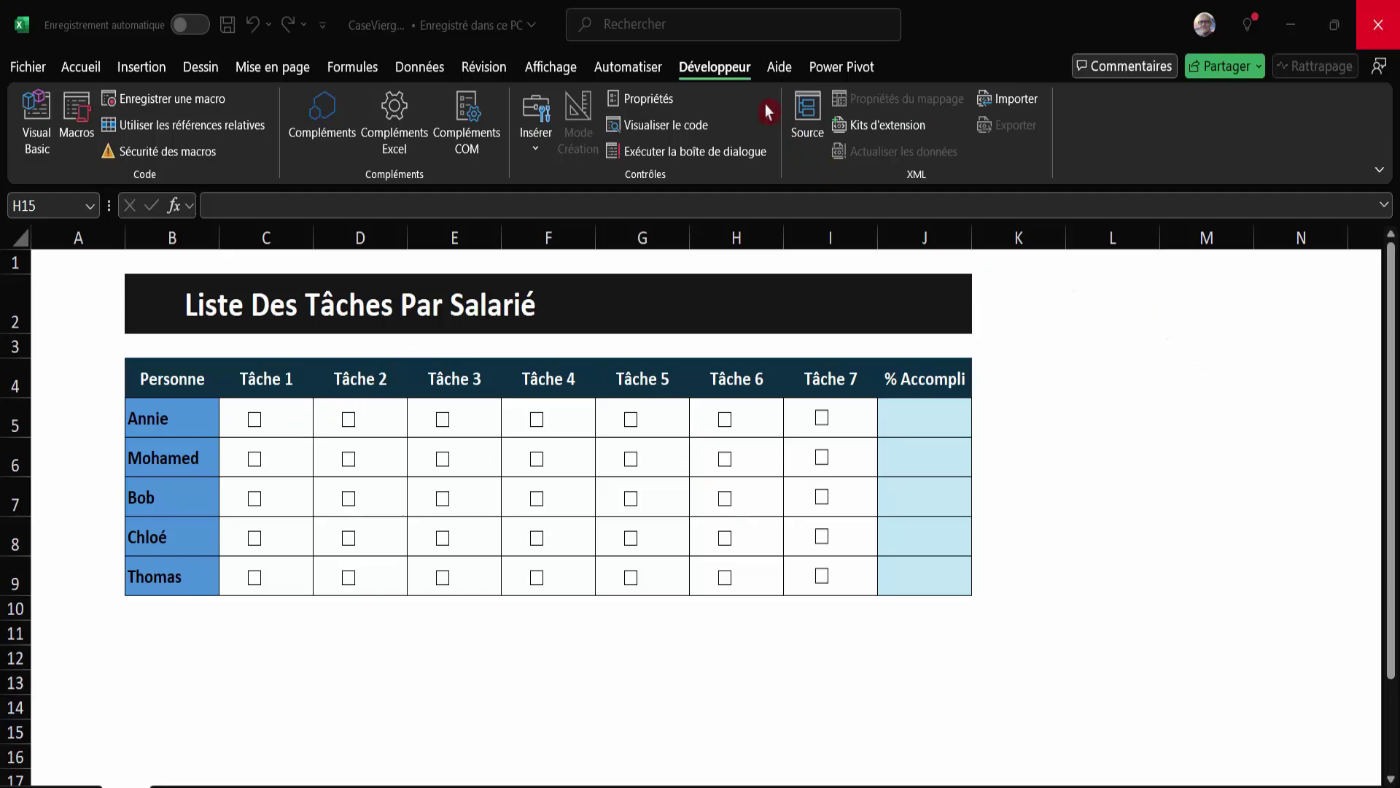
Insert Module1 in the Visual Basic editor and paste the LierCheckbox linking code into it
left_click(725, 67)
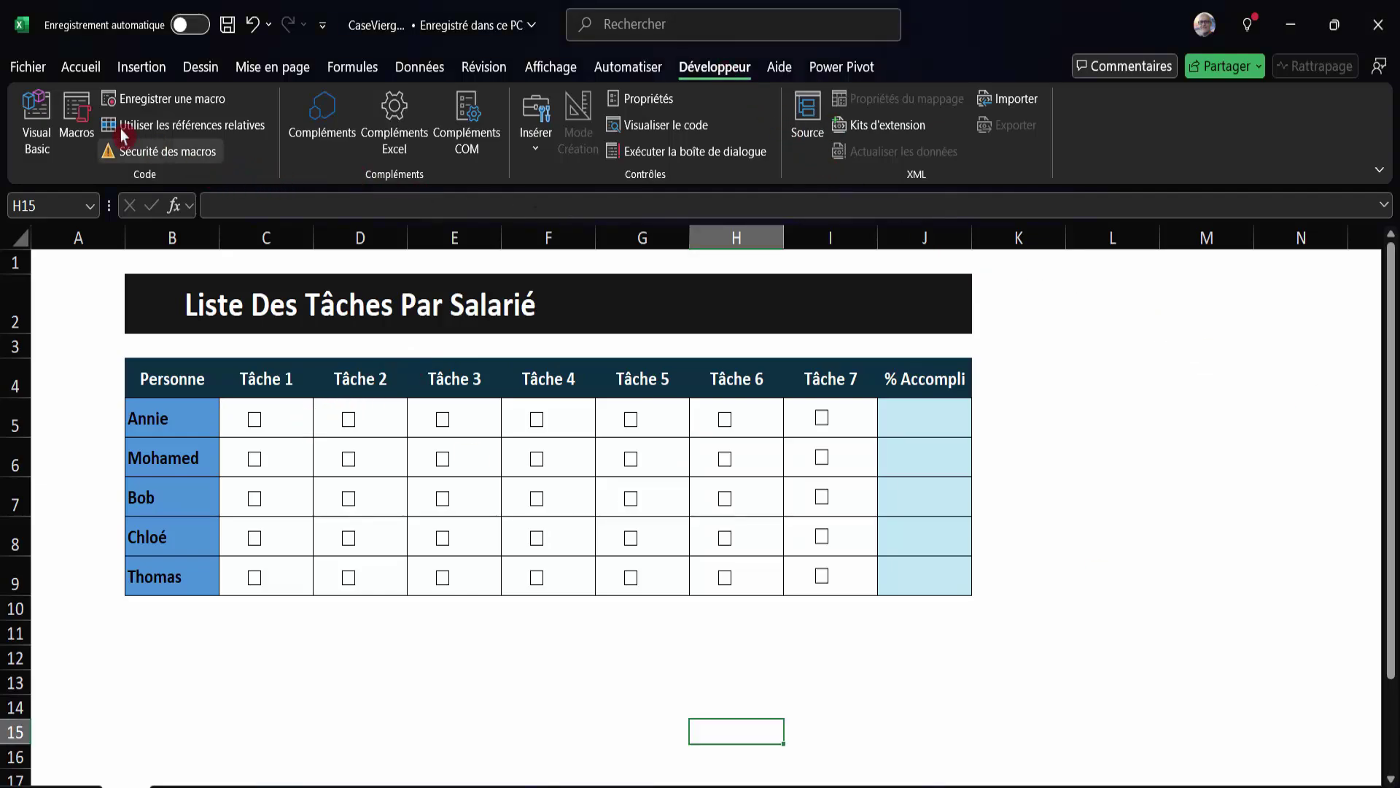
left_click(36, 121)
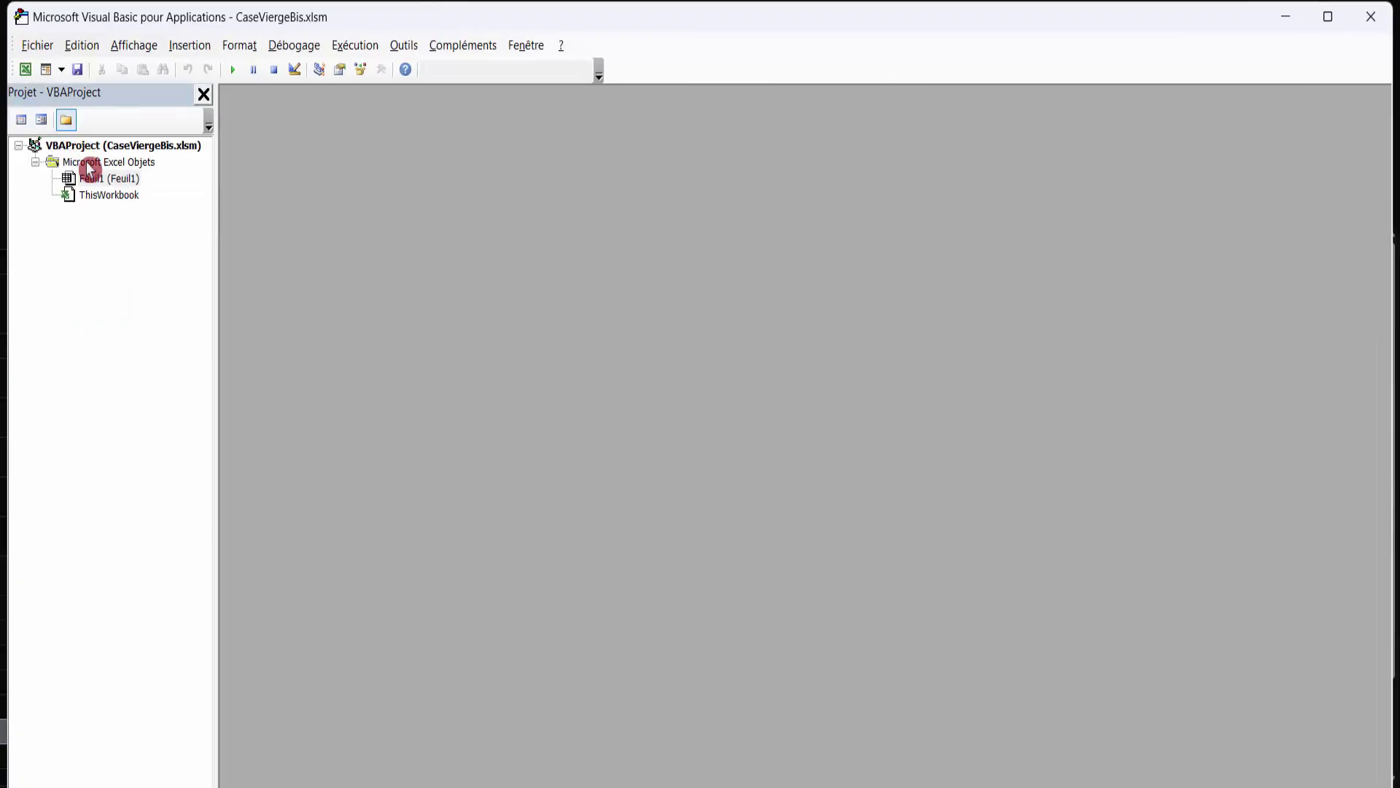
left_click(204, 48)
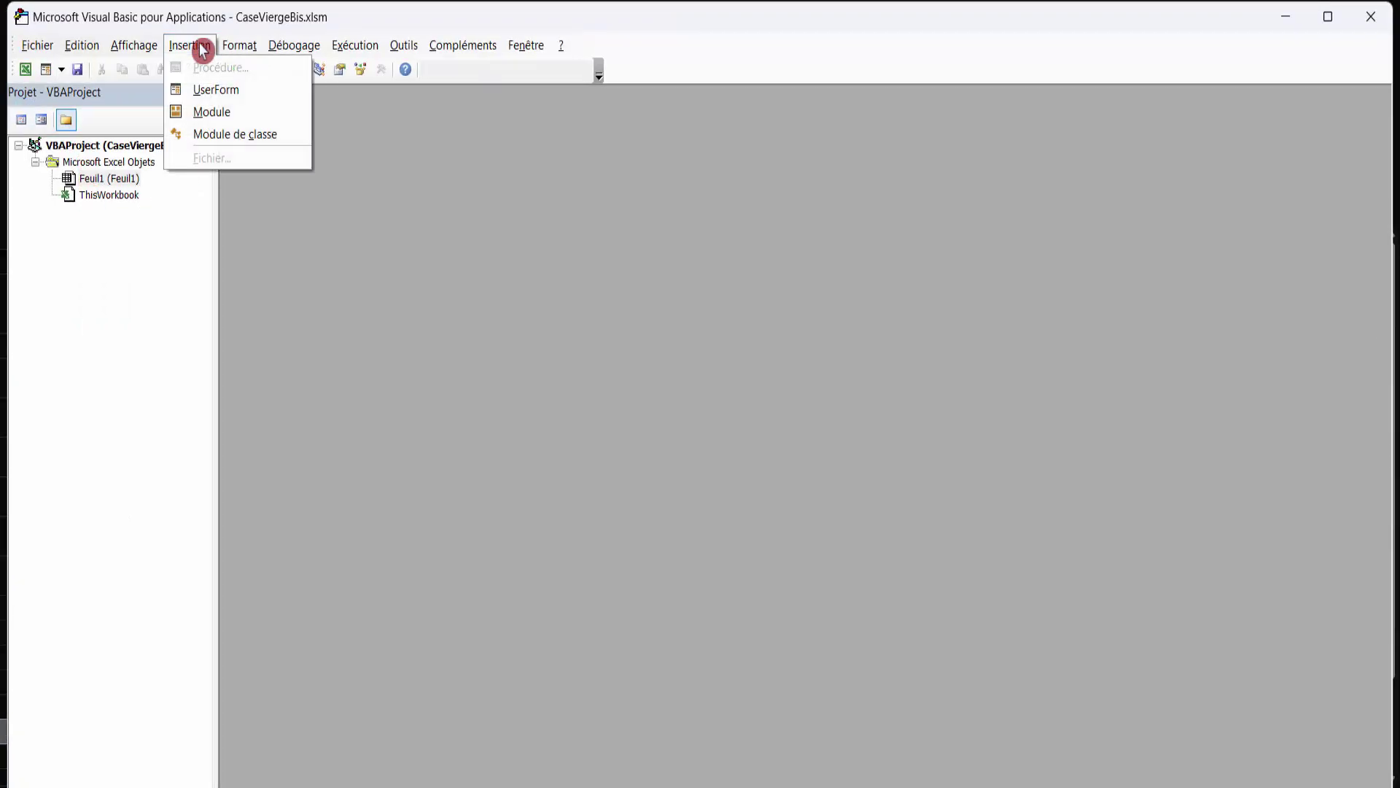
left_click(213, 113)
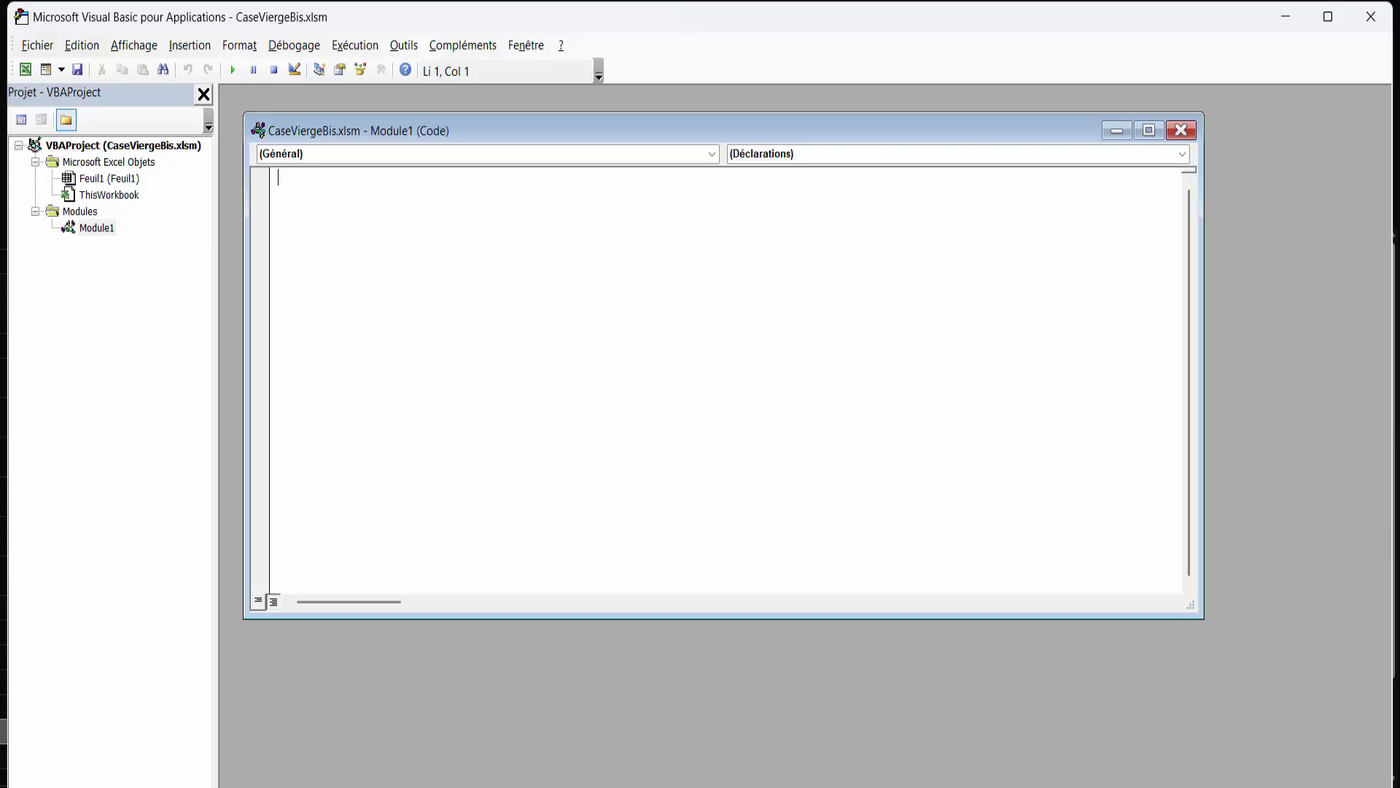
key("alt+Tab")
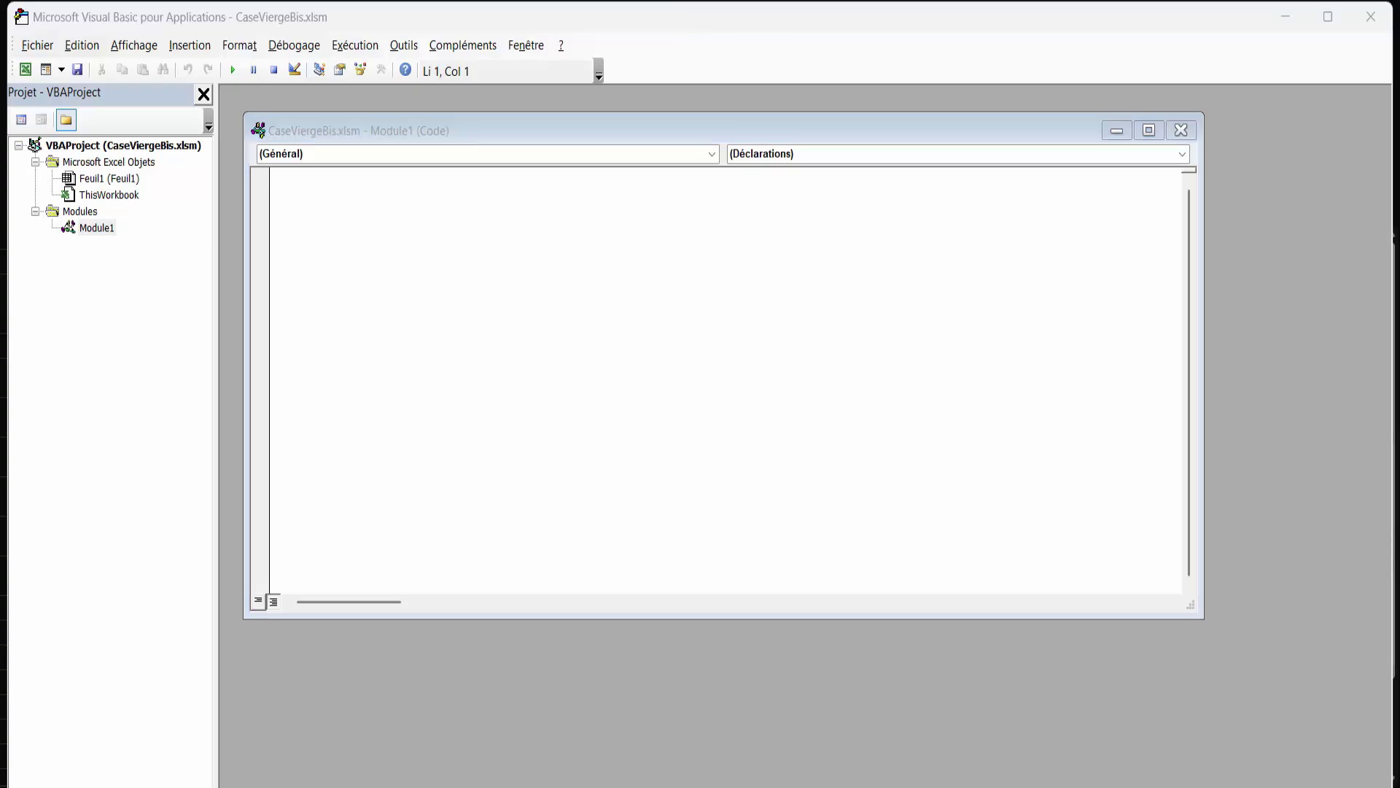
left_click(315, 205)
key("ctrl+v")
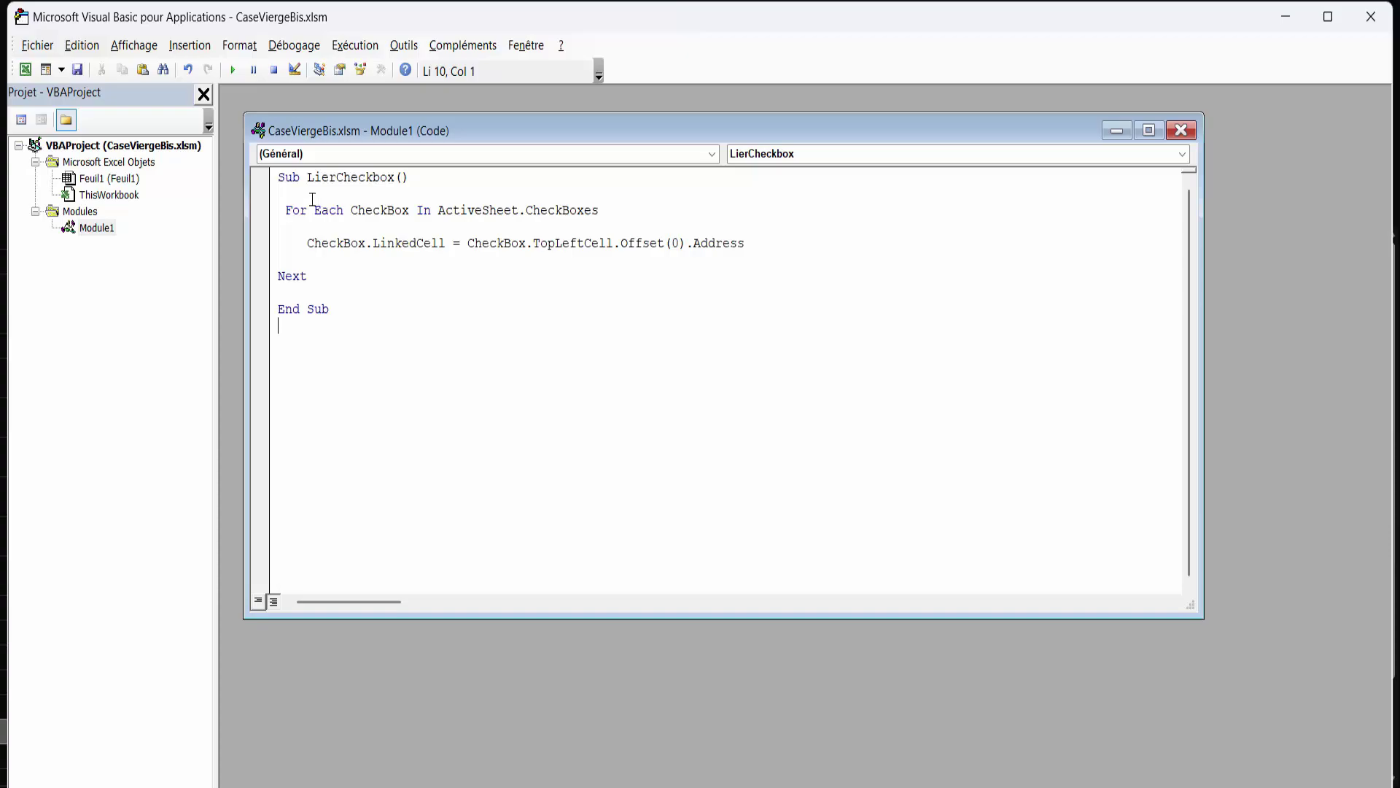
left_click(1374, 23)
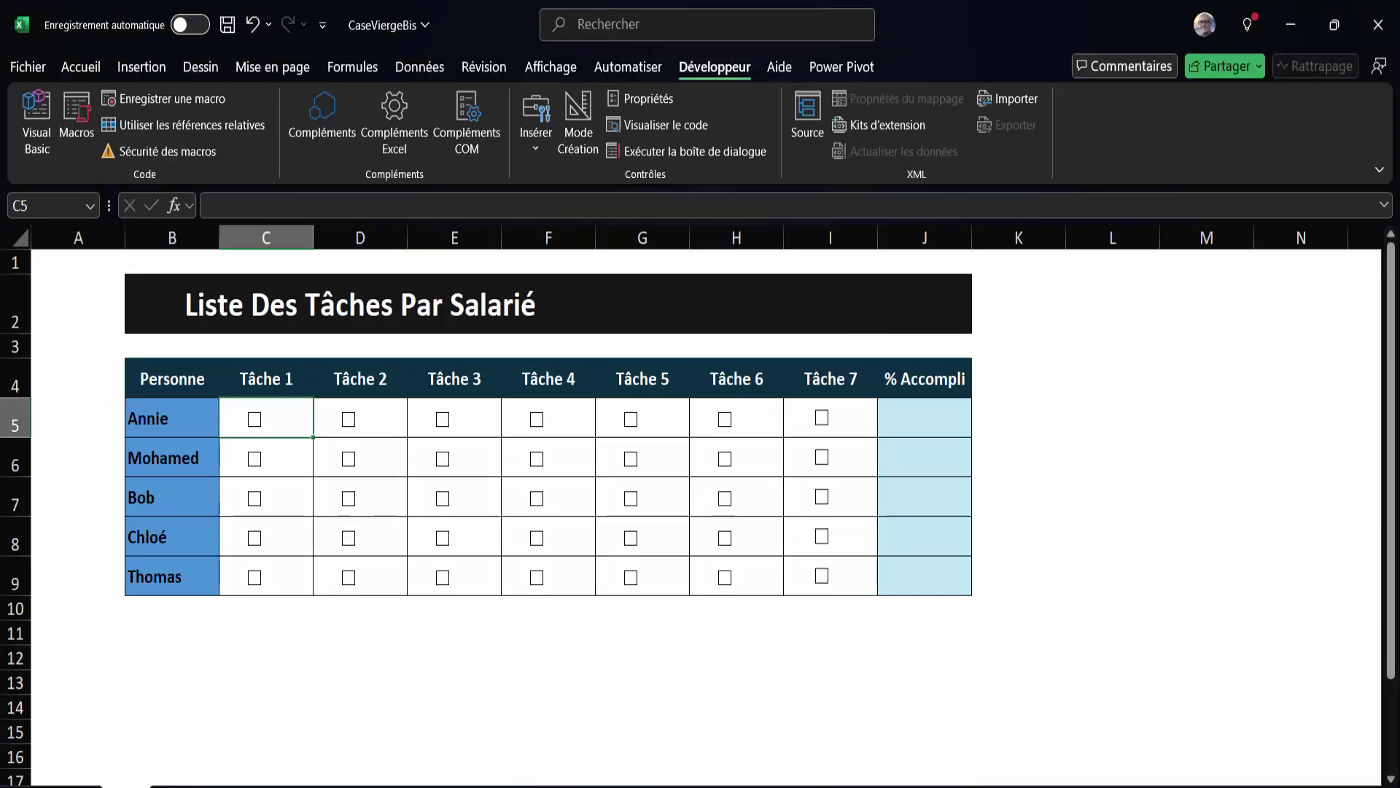
Inspect the C5 and G8 checkboxes to confirm each links to its own cell
left_click(282, 434)
left_click(255, 421, "ctrl")
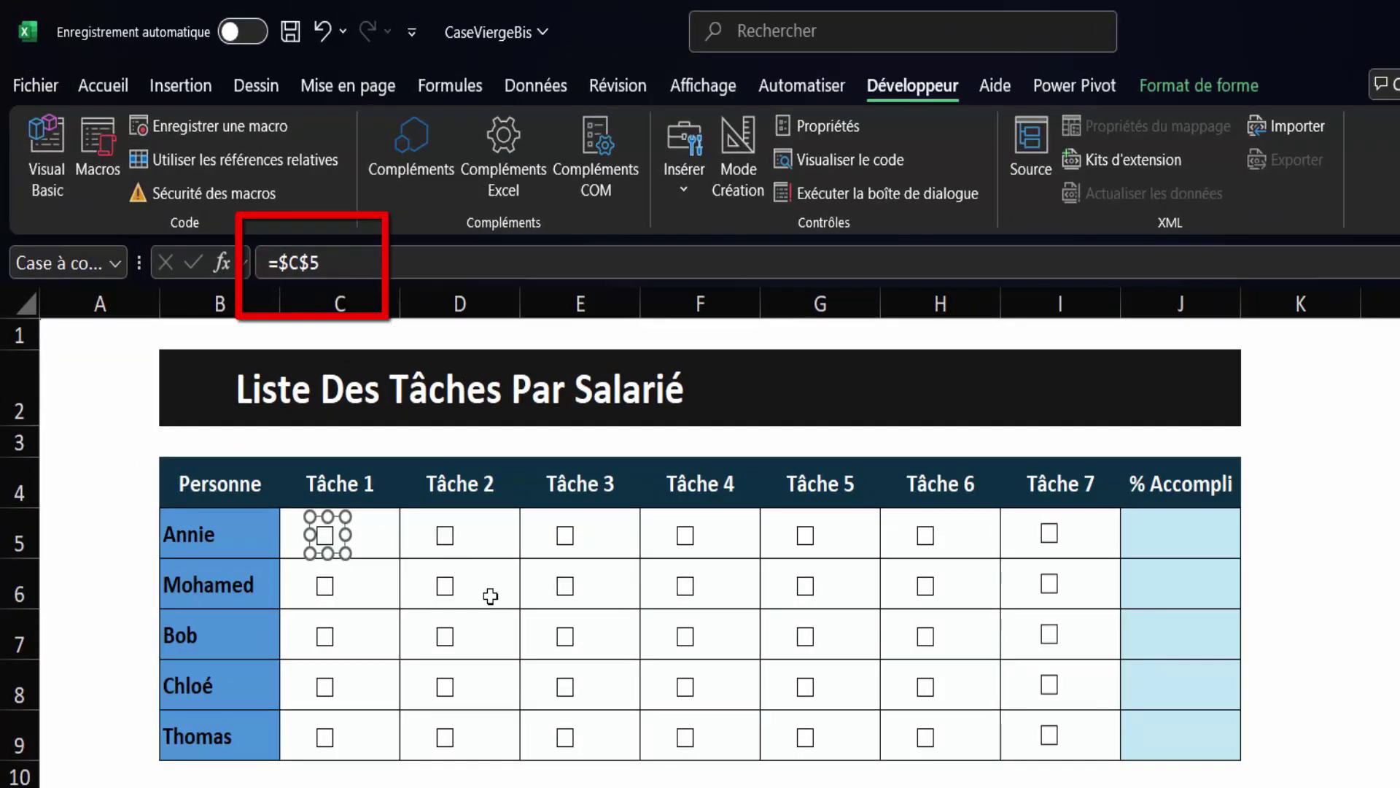
key("Escape")
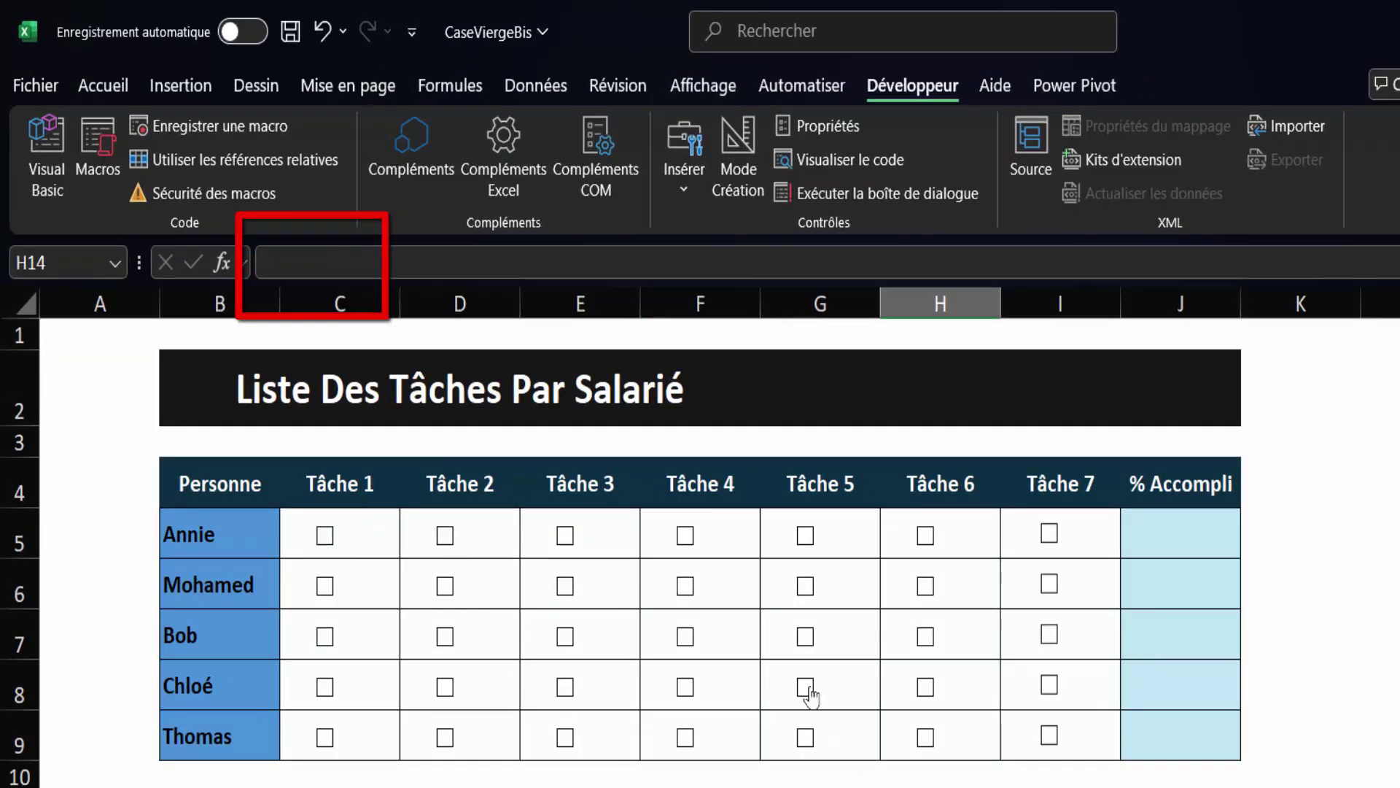
left_click(808, 691, "ctrl")
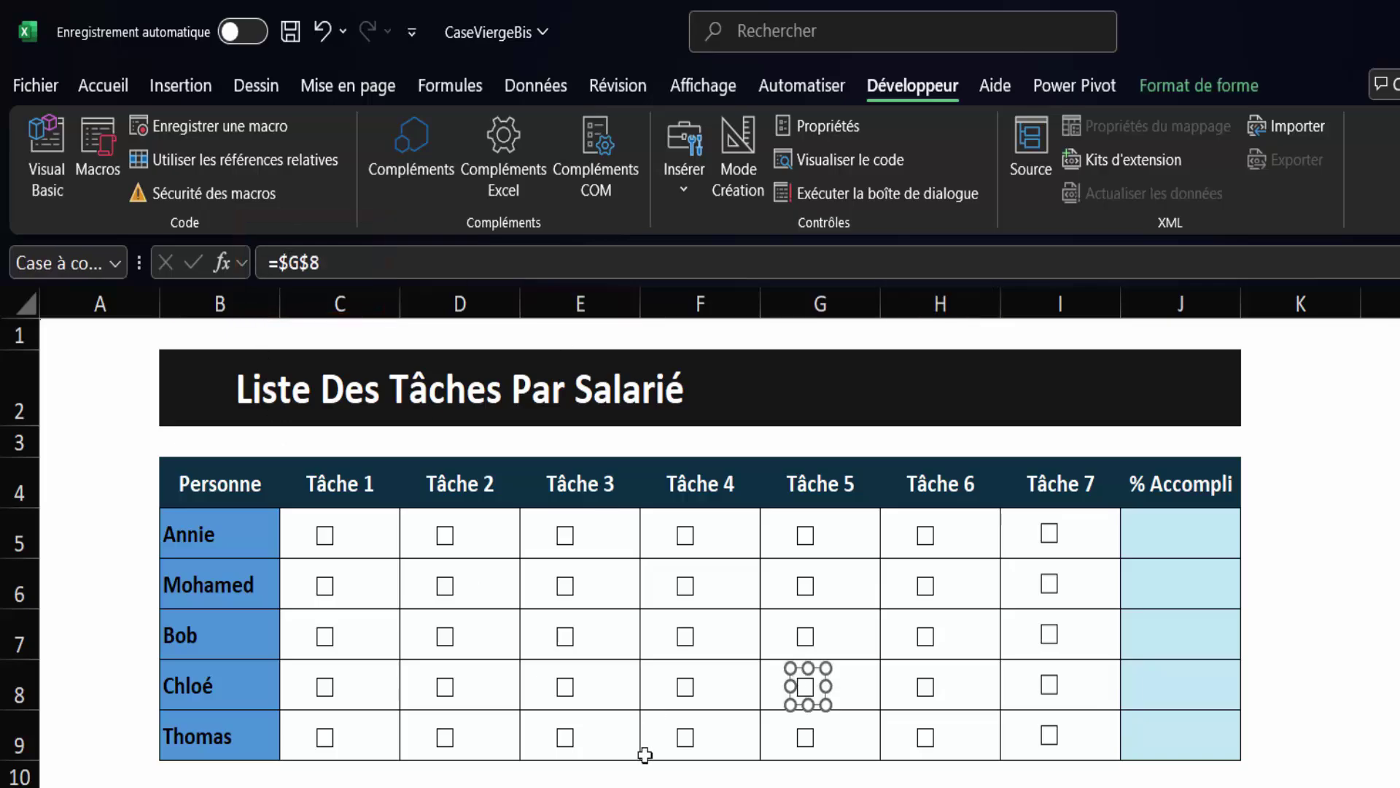
key("Escape")
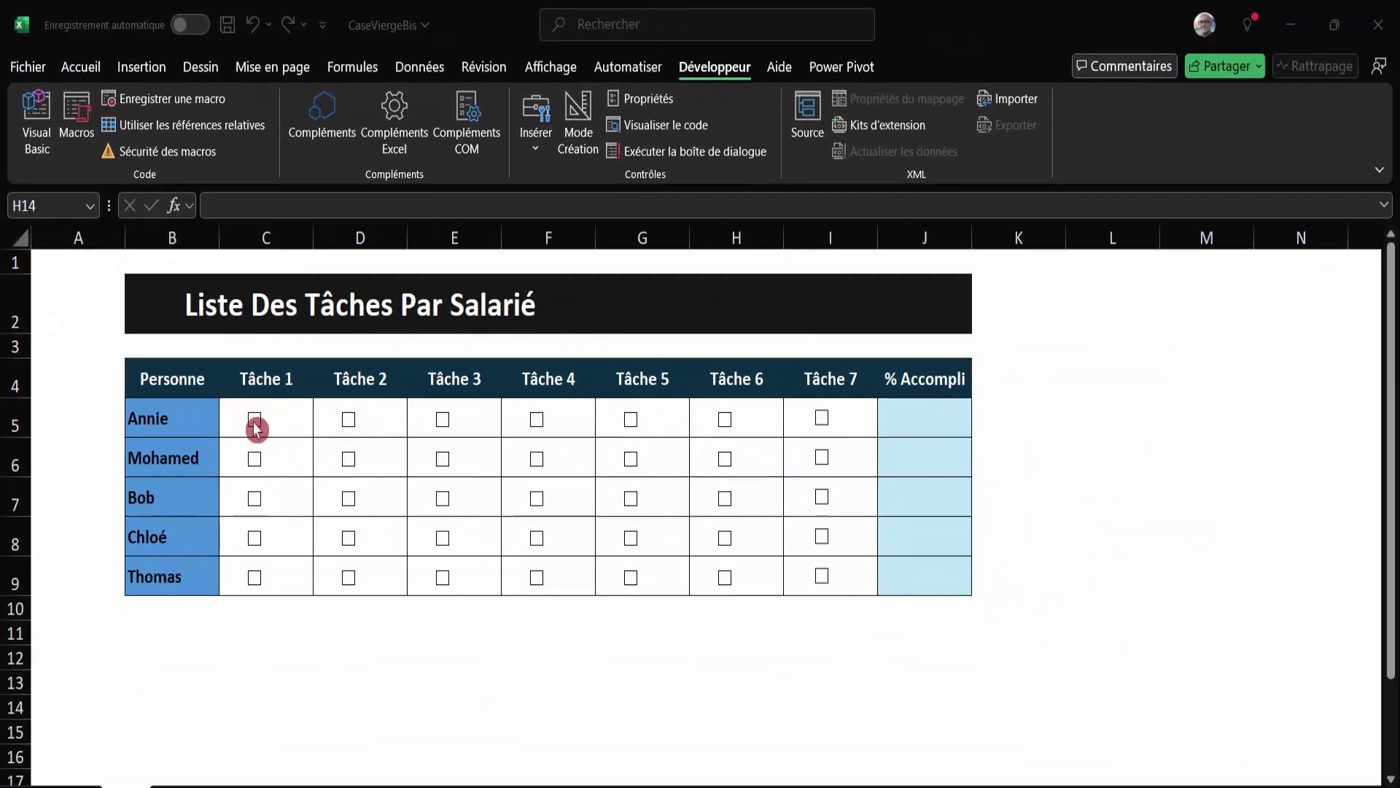
Tick and untick the C5 box so it shows FAUX, then tick C6 to show VRAI
left_click(257, 429)
left_click(254, 423)
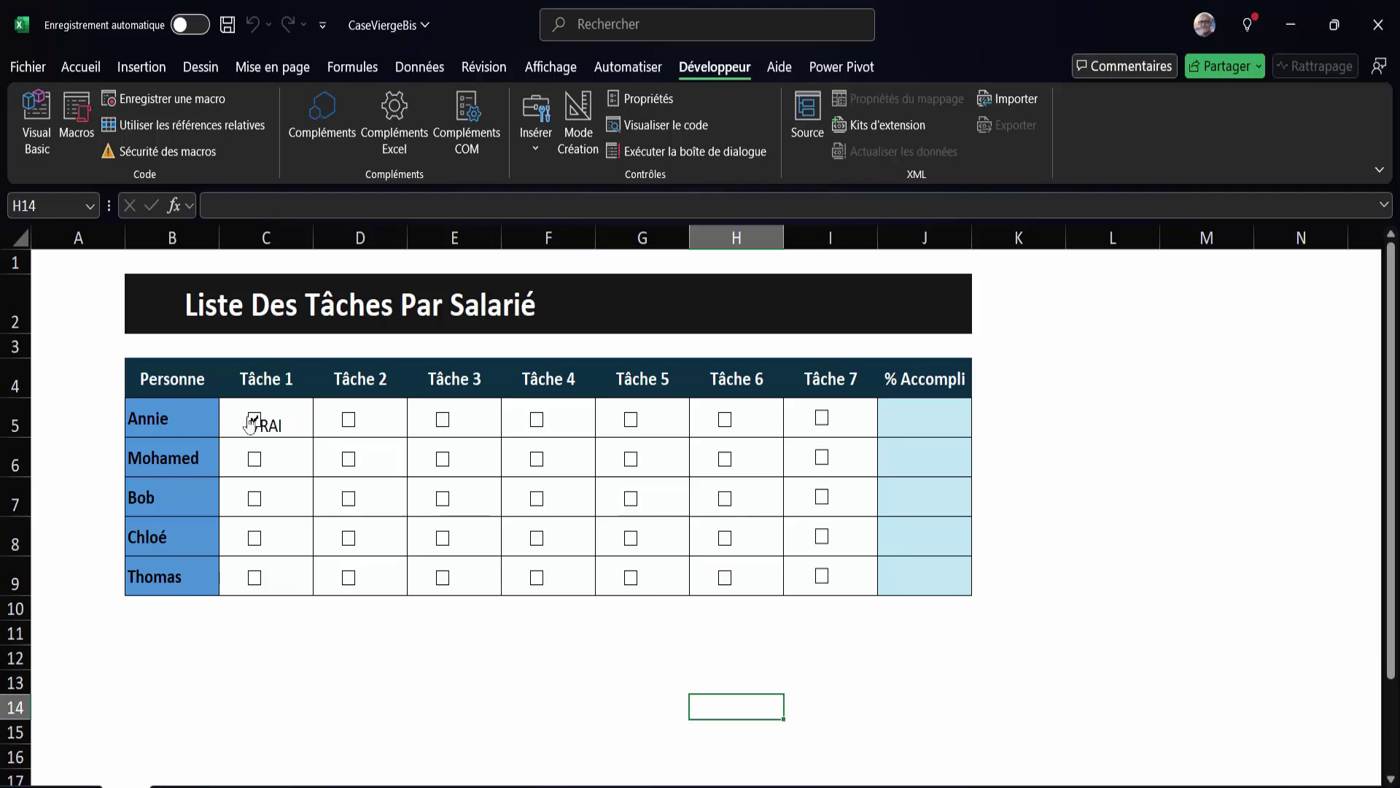
left_click(255, 423)
left_click(255, 468)
Give the checkbox cells the custom number format ;;; to hide FAUX/VRAI, then tick C5 to test
mouse_move(295, 417)
left_mouse_down()
mouse_move(568, 592)
mouse_move(831, 590)
left_mouse_up()
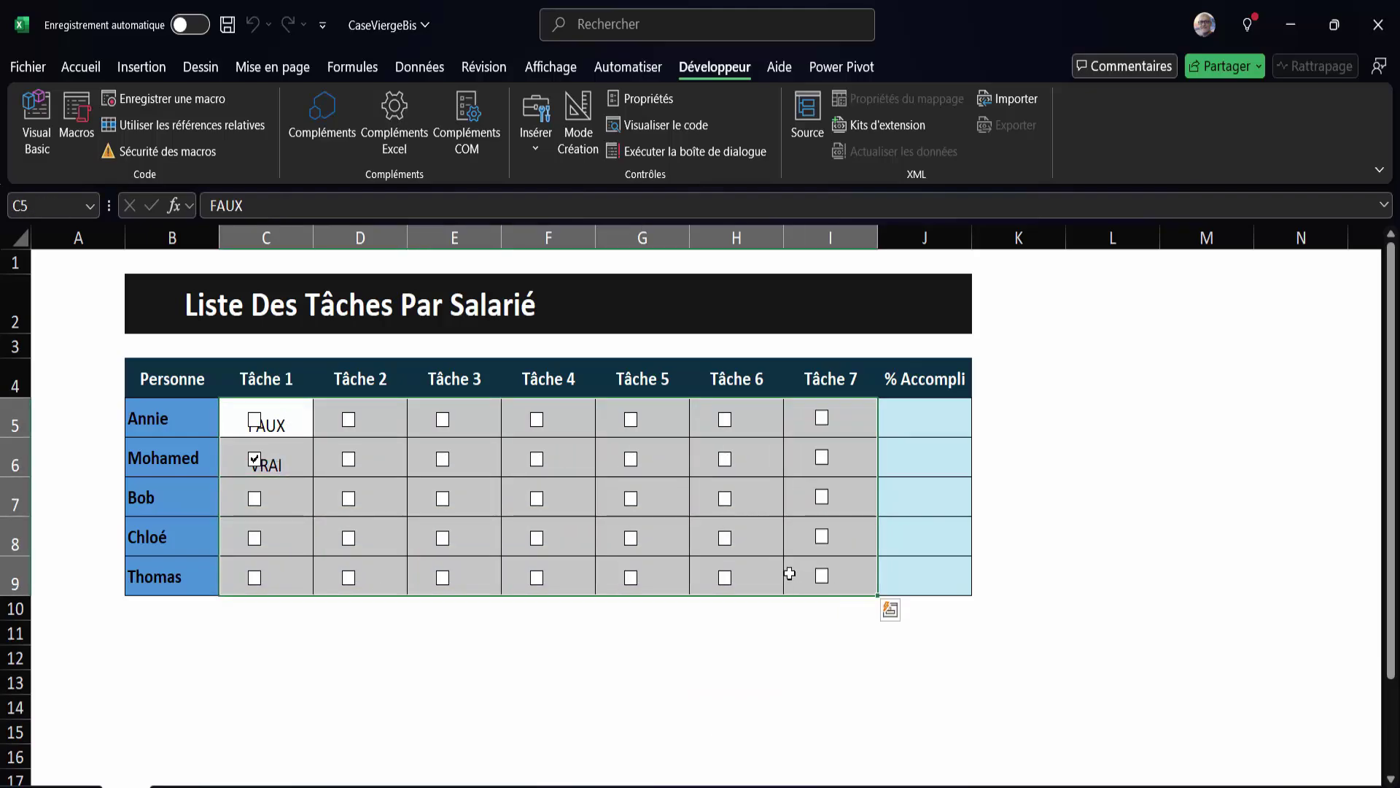
right_click(790, 573)
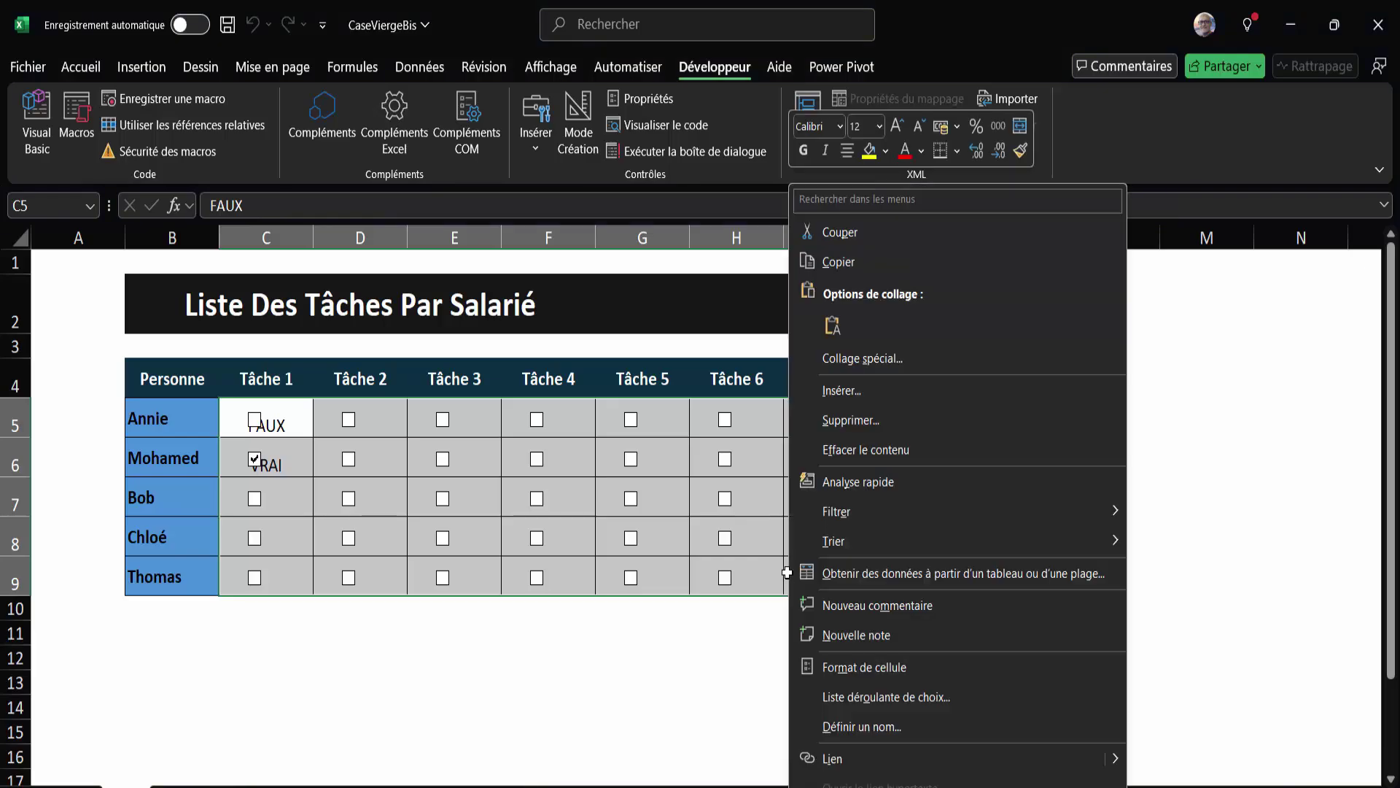
left_click(835, 668)
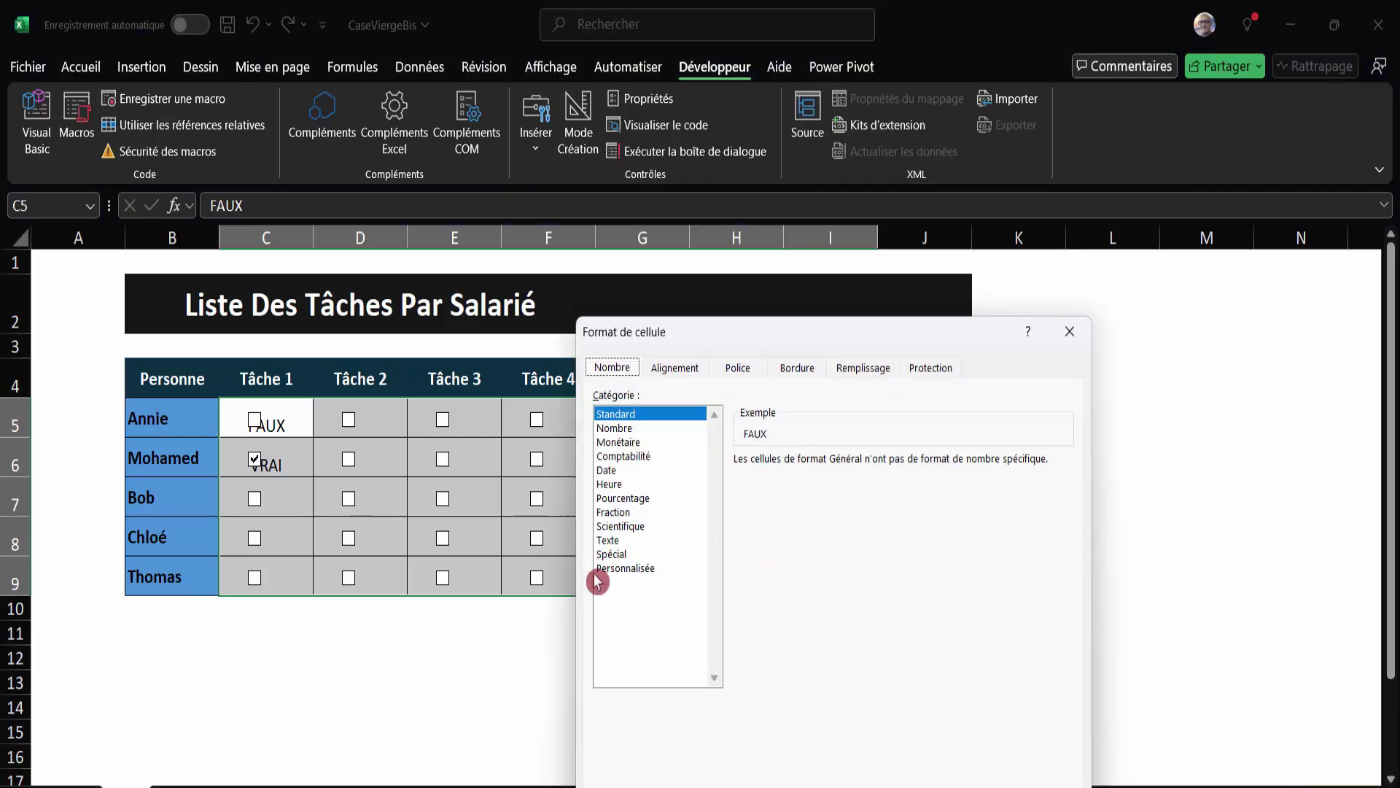
left_click(628, 568)
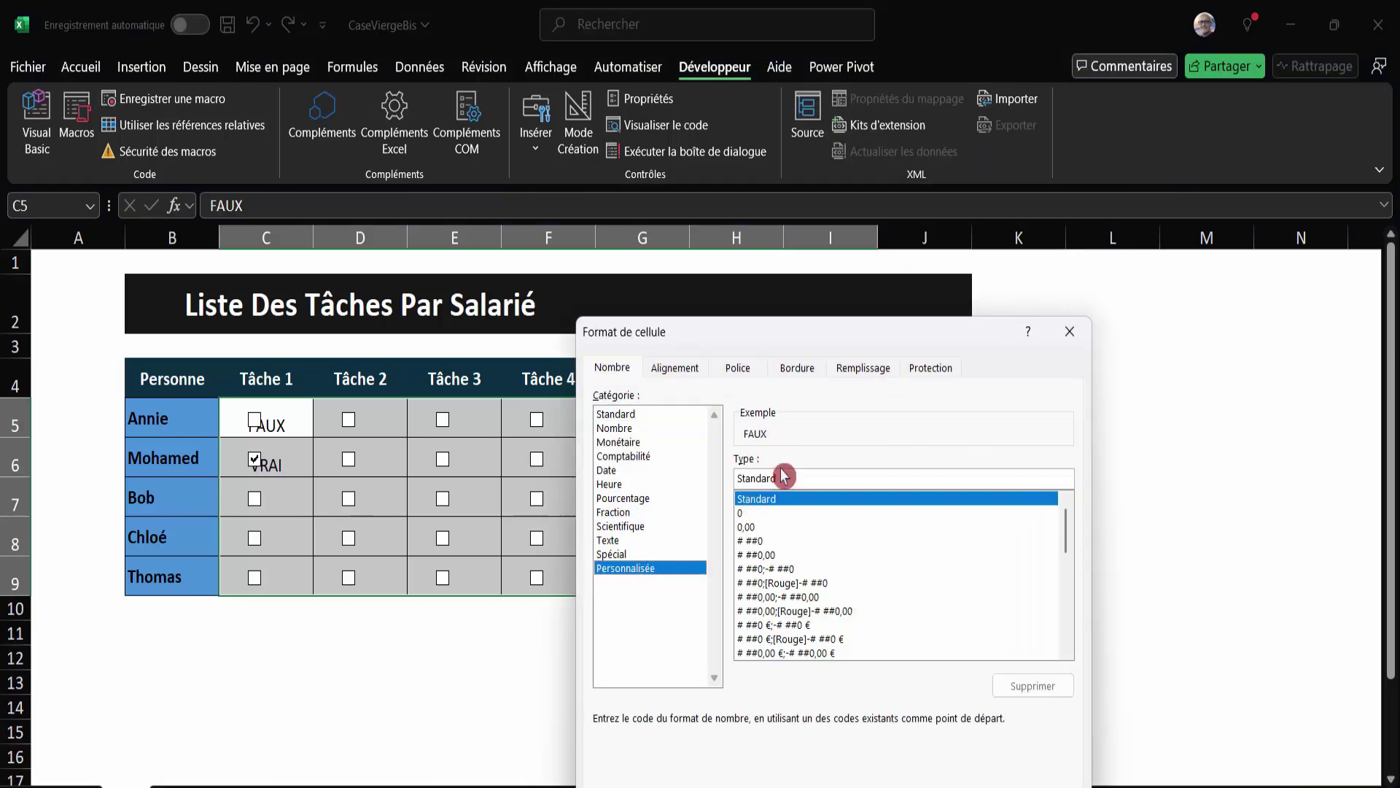
left_click(784, 475)
left_click_drag(786, 478, 713, 479)
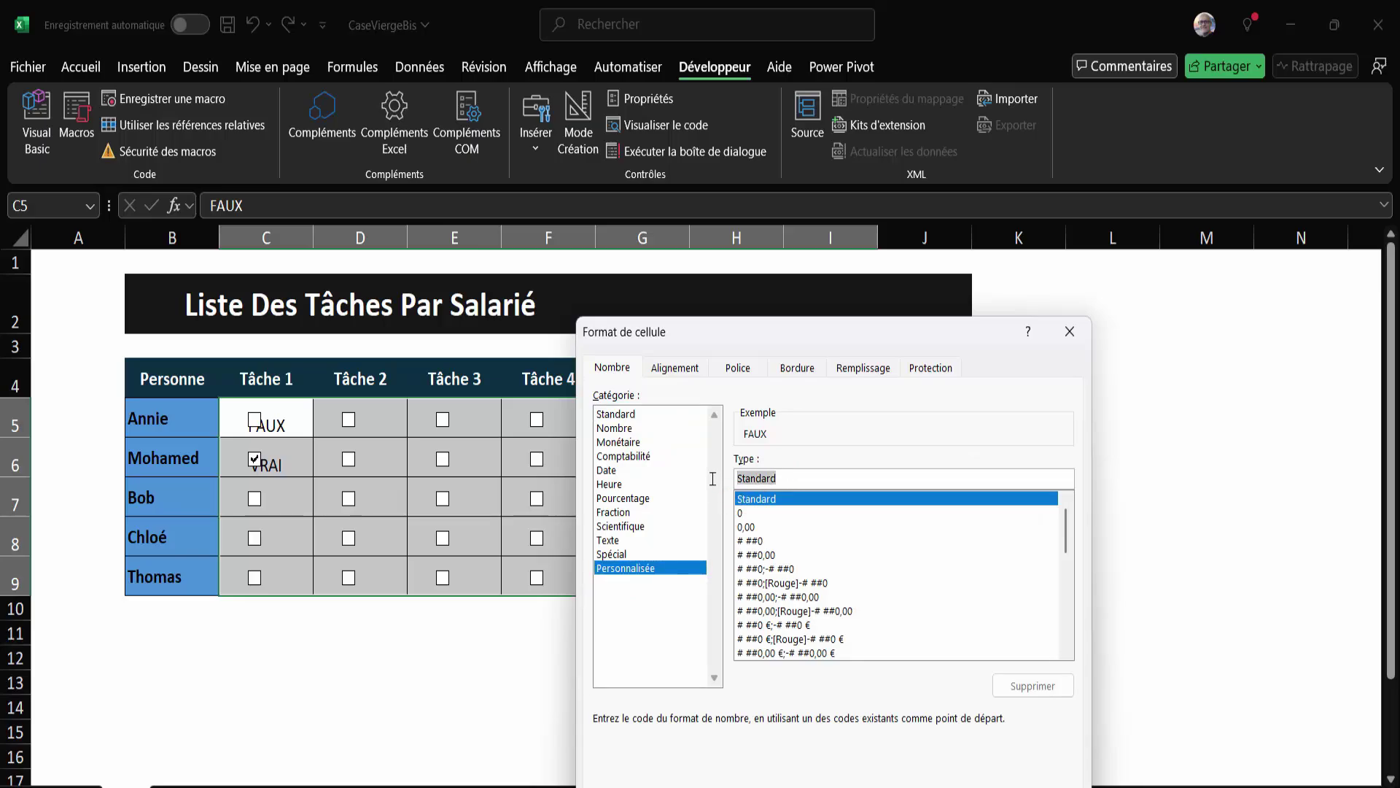
type(";")
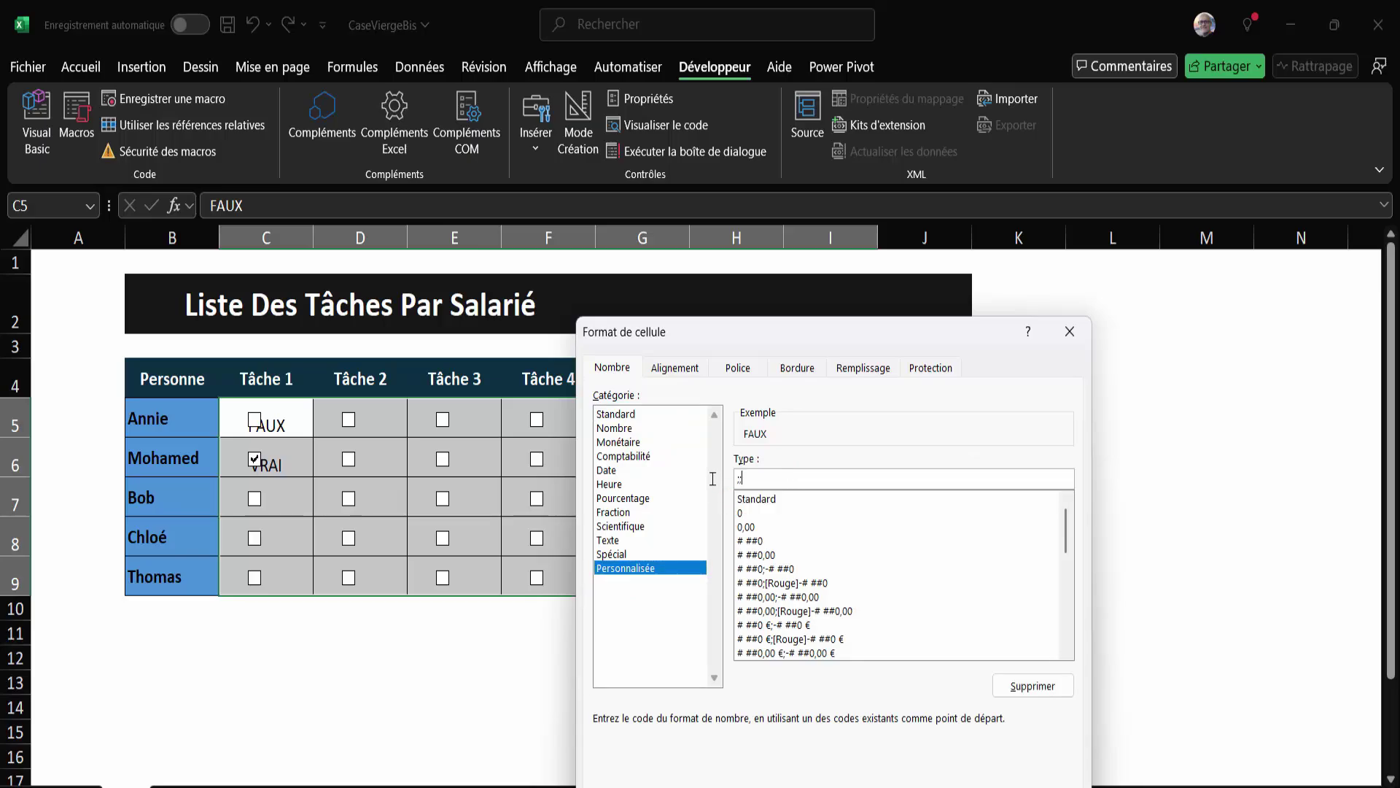
type(";;")
key("Return")
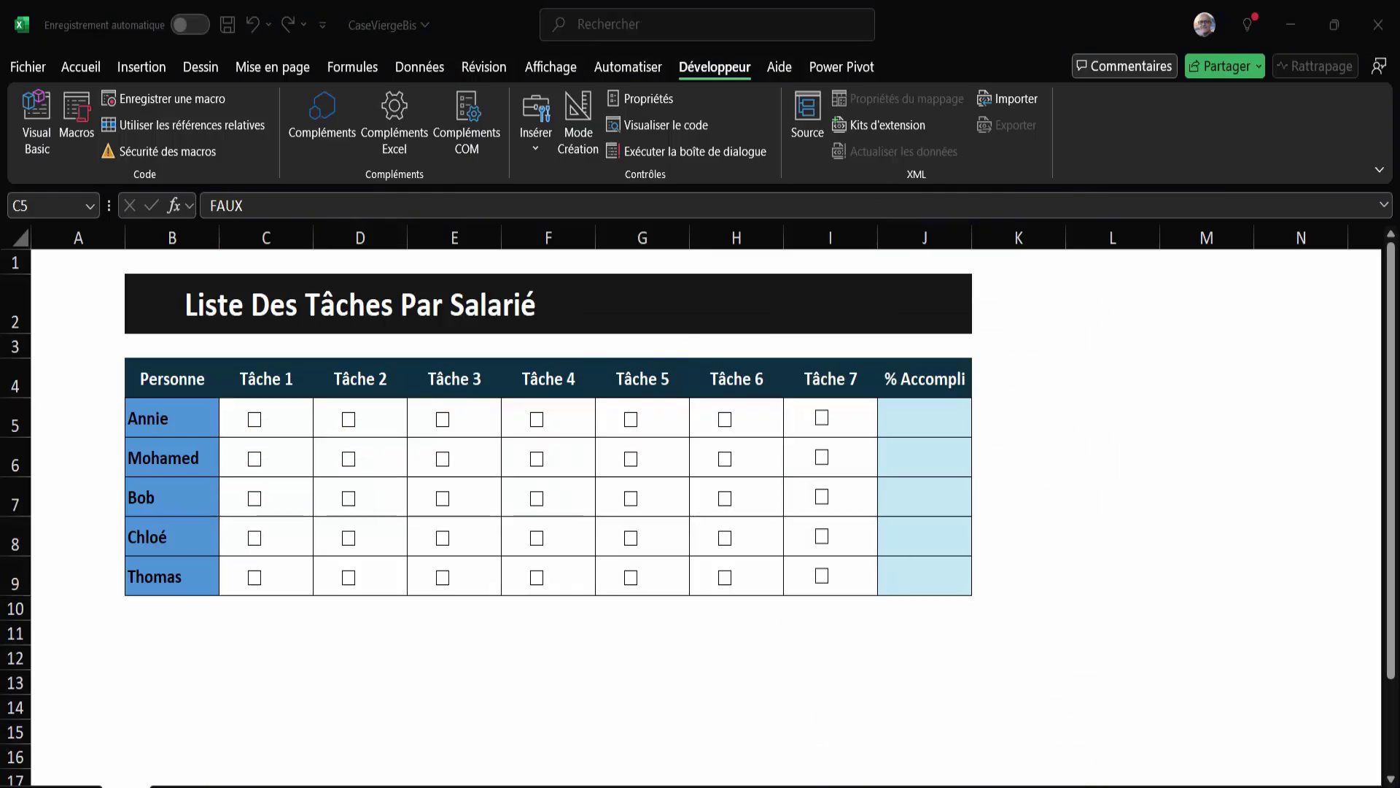
left_click(255, 421)
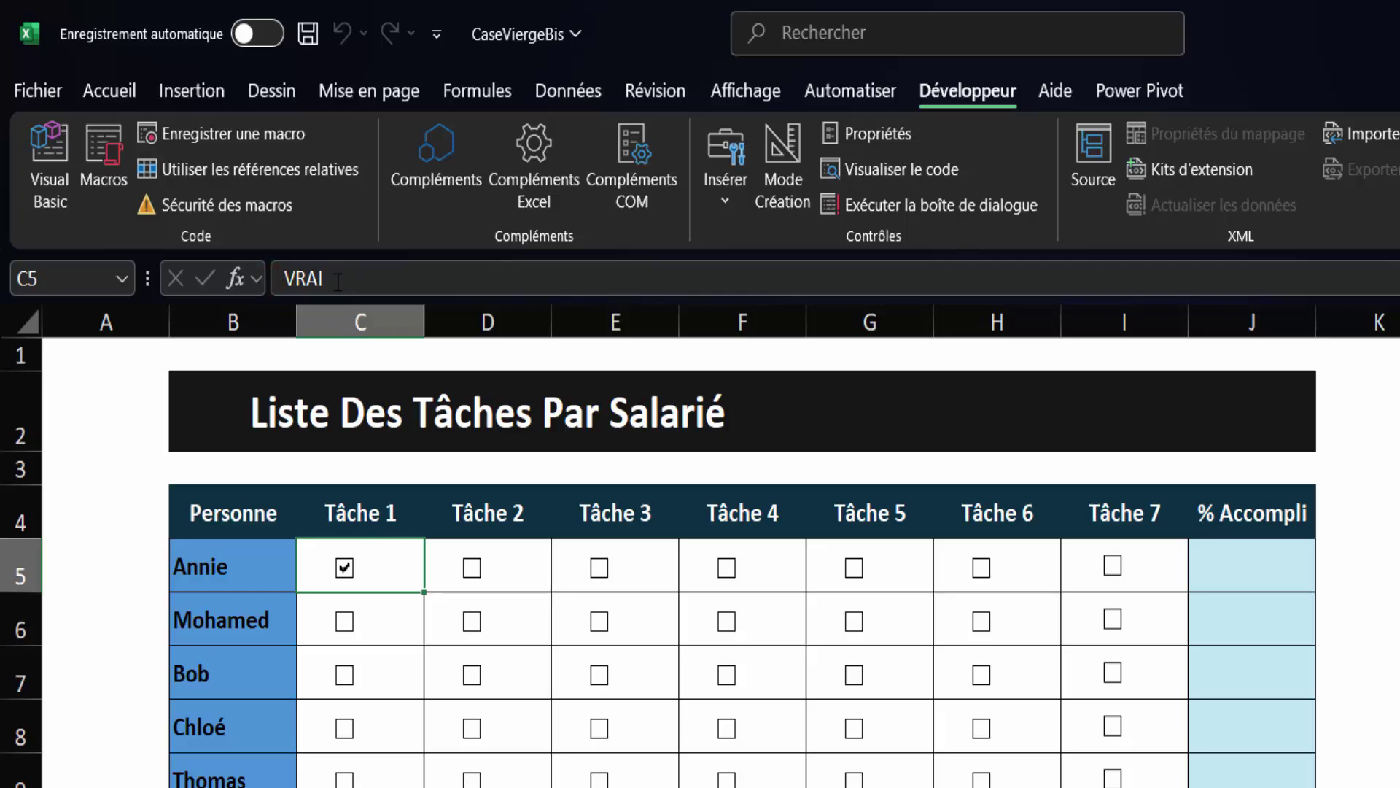
Untick Annie's Tâche 1 and tick her Tâche 2 and Tâche 3 boxes
left_click(346, 573)
left_click(472, 567)
left_click(599, 567)
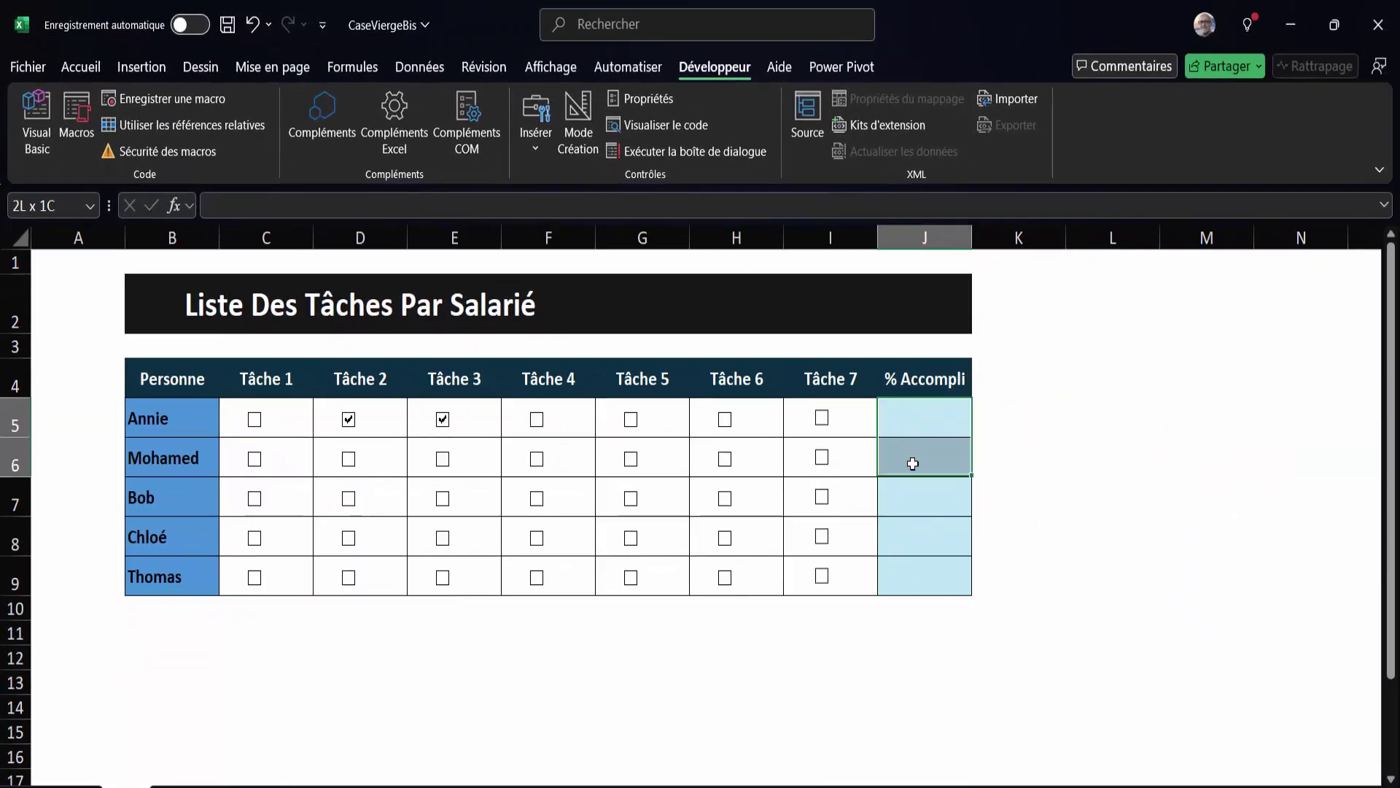
Fill J5:J9 with the formula =Moyenne(C5:I5*1) in one entry
left_click_drag(917, 417, 912, 582)
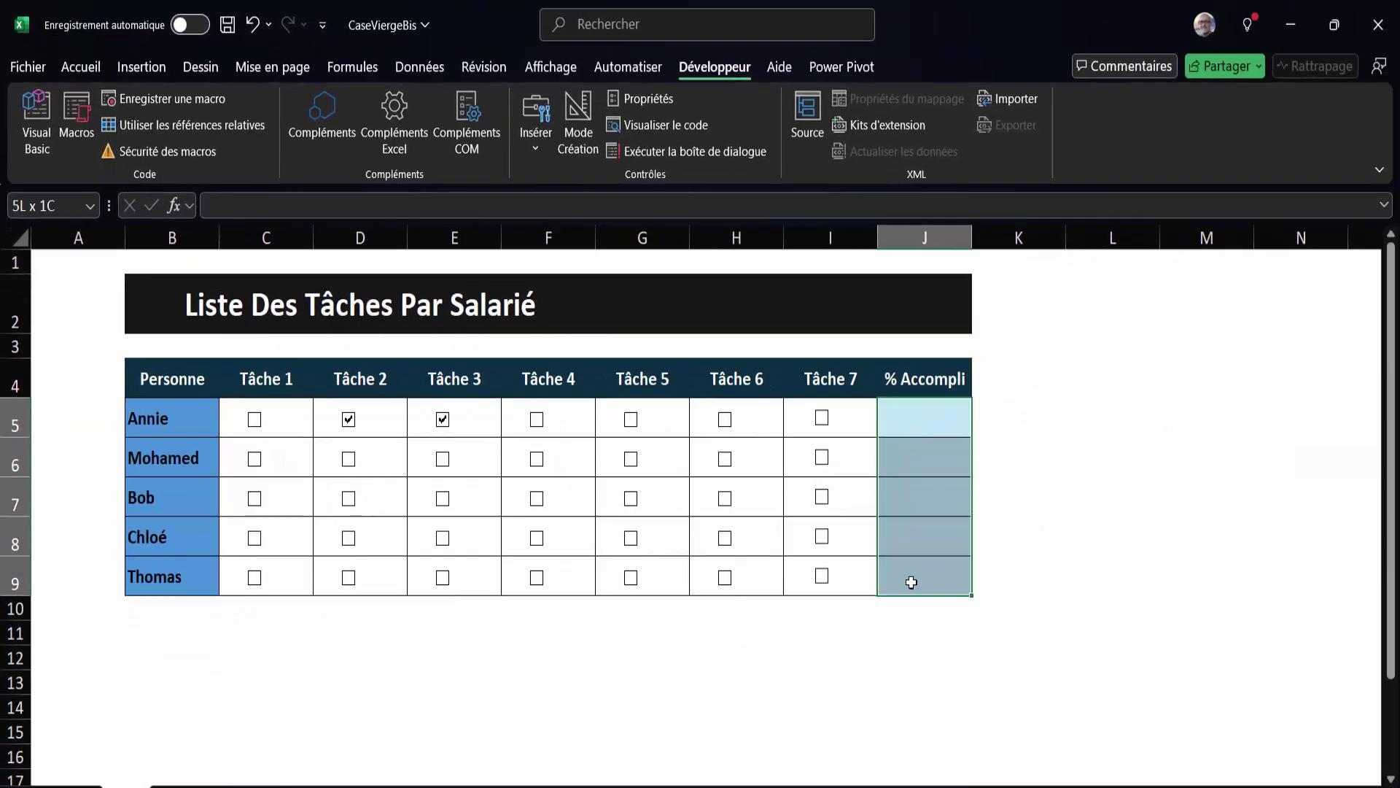
type("=")
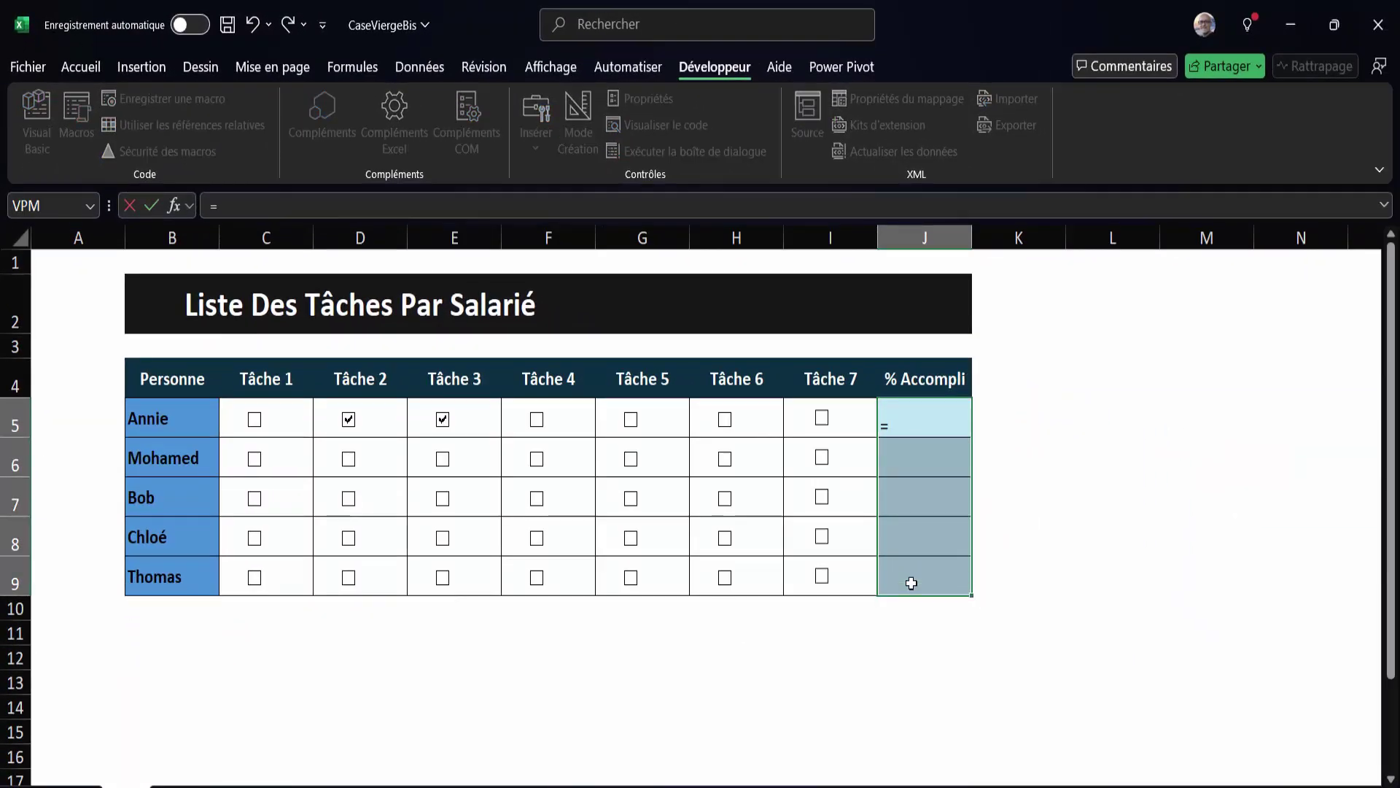
type("Moyenne")
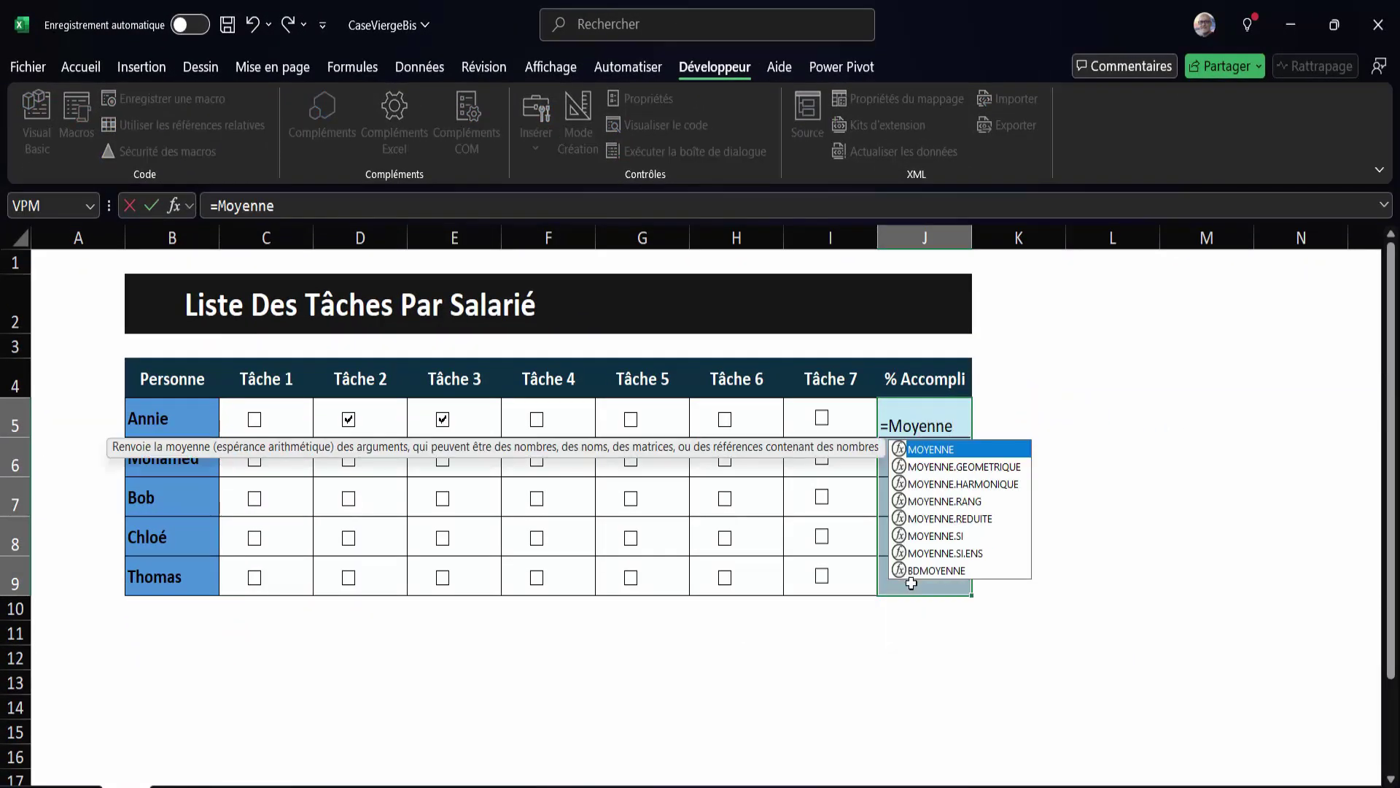
type("(")
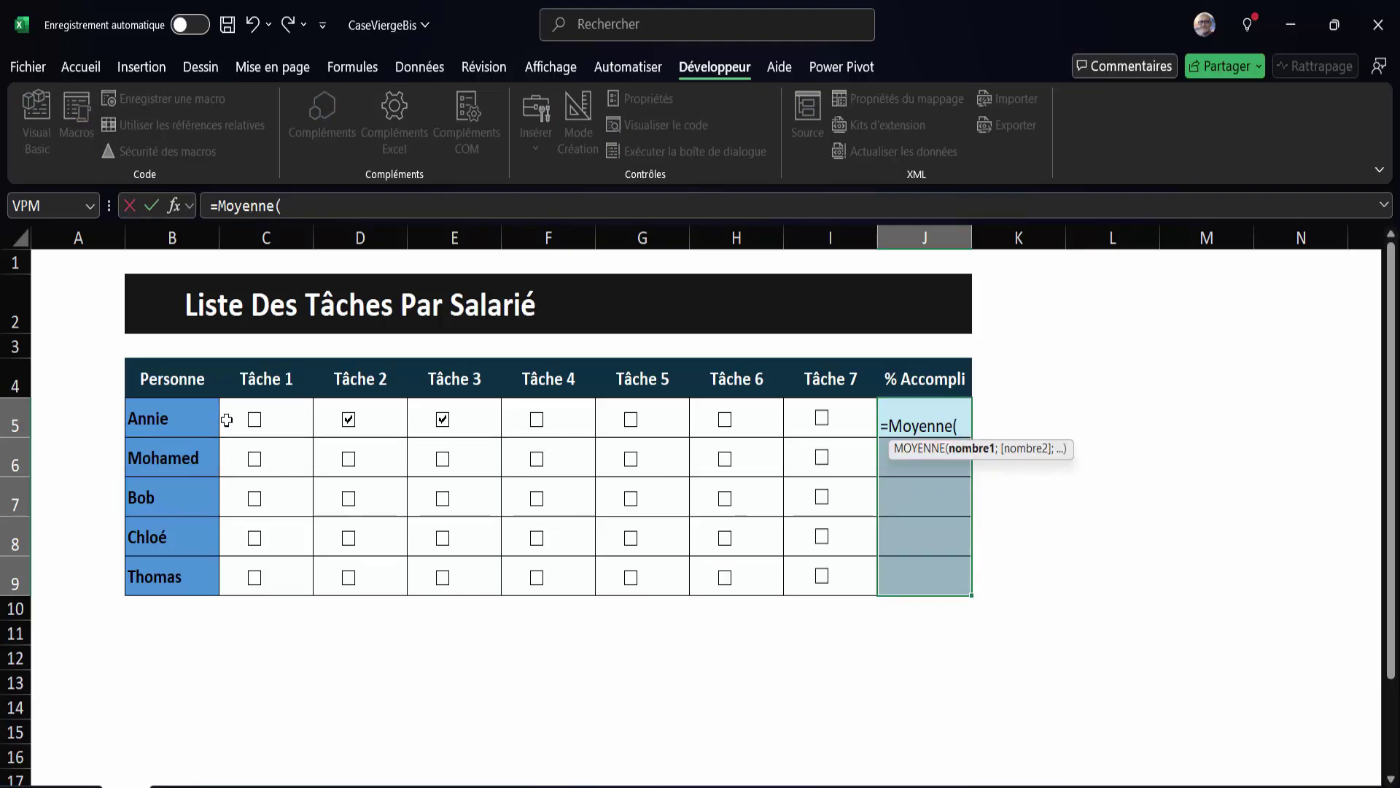
mouse_move(227, 419)
left_mouse_down()
mouse_move(580, 443)
mouse_move(846, 425)
left_mouse_up()
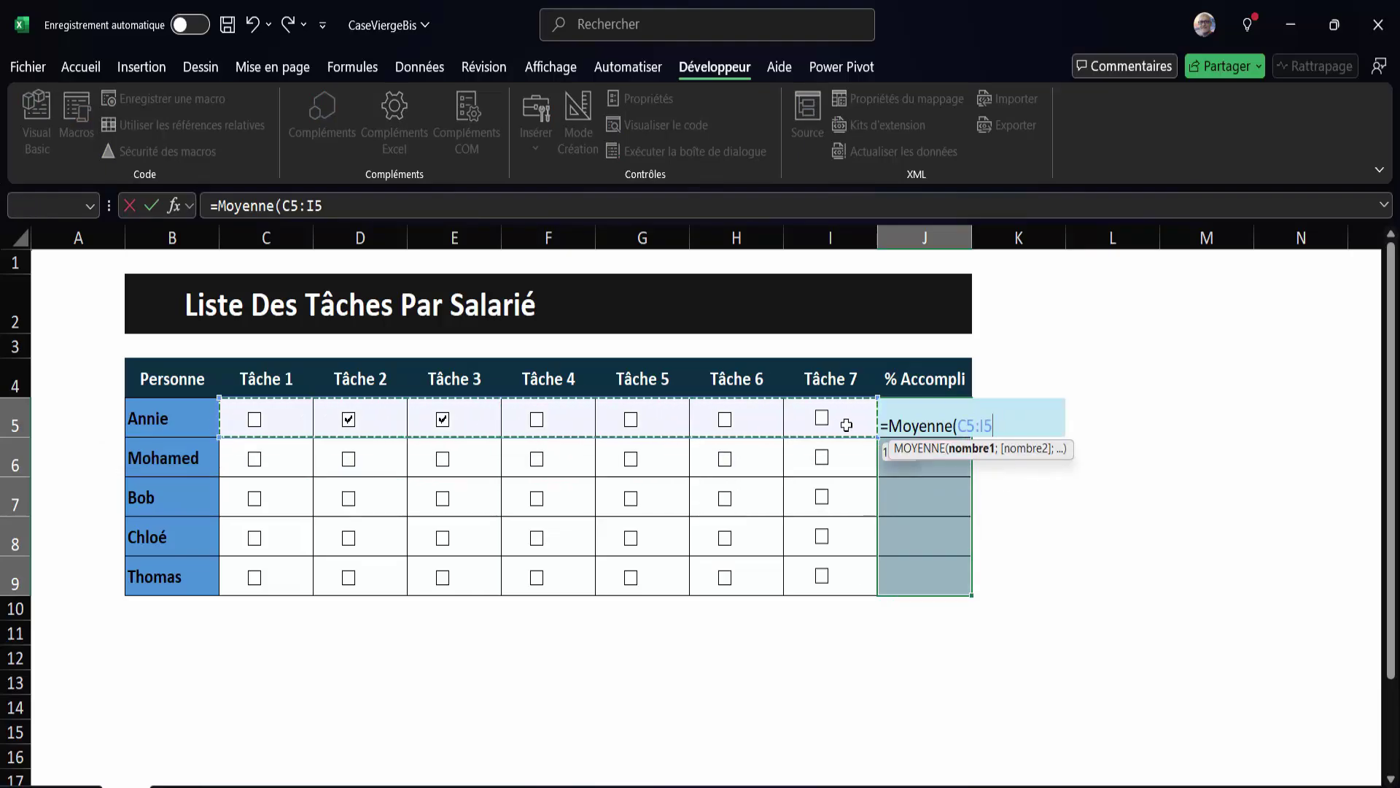
type("*")
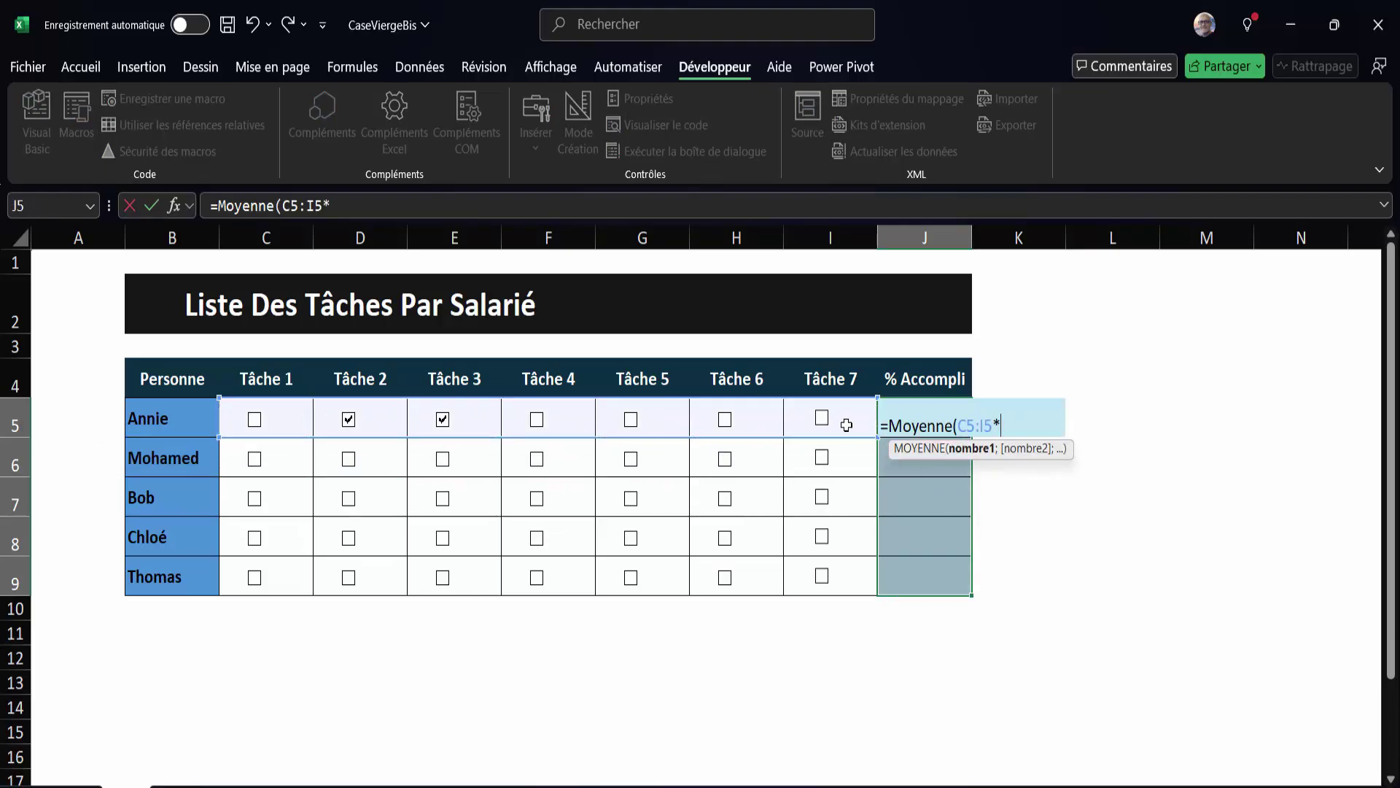
type("1")
type(")")
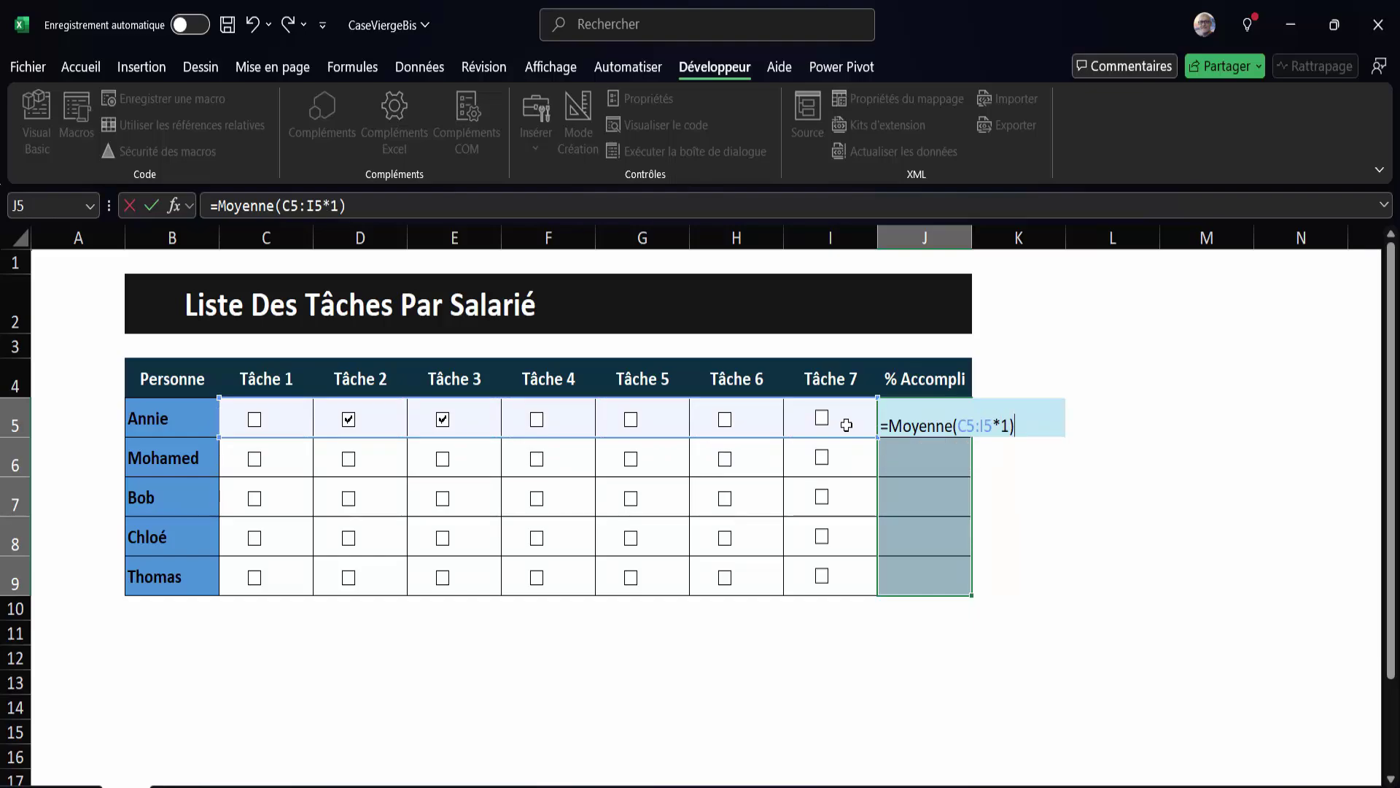
key("ctrl+Return")
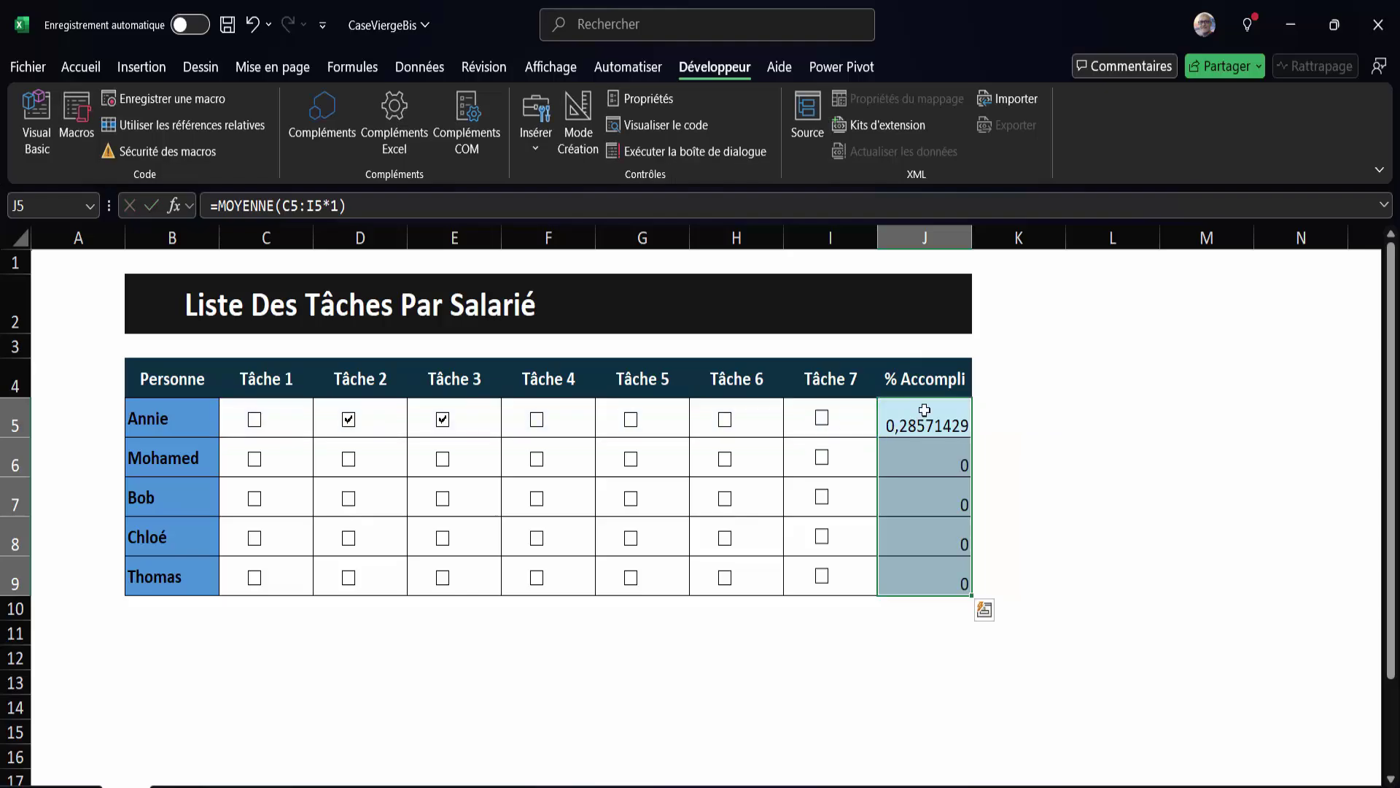
Format the % Accompli results with the percentage style
left_click(78, 69)
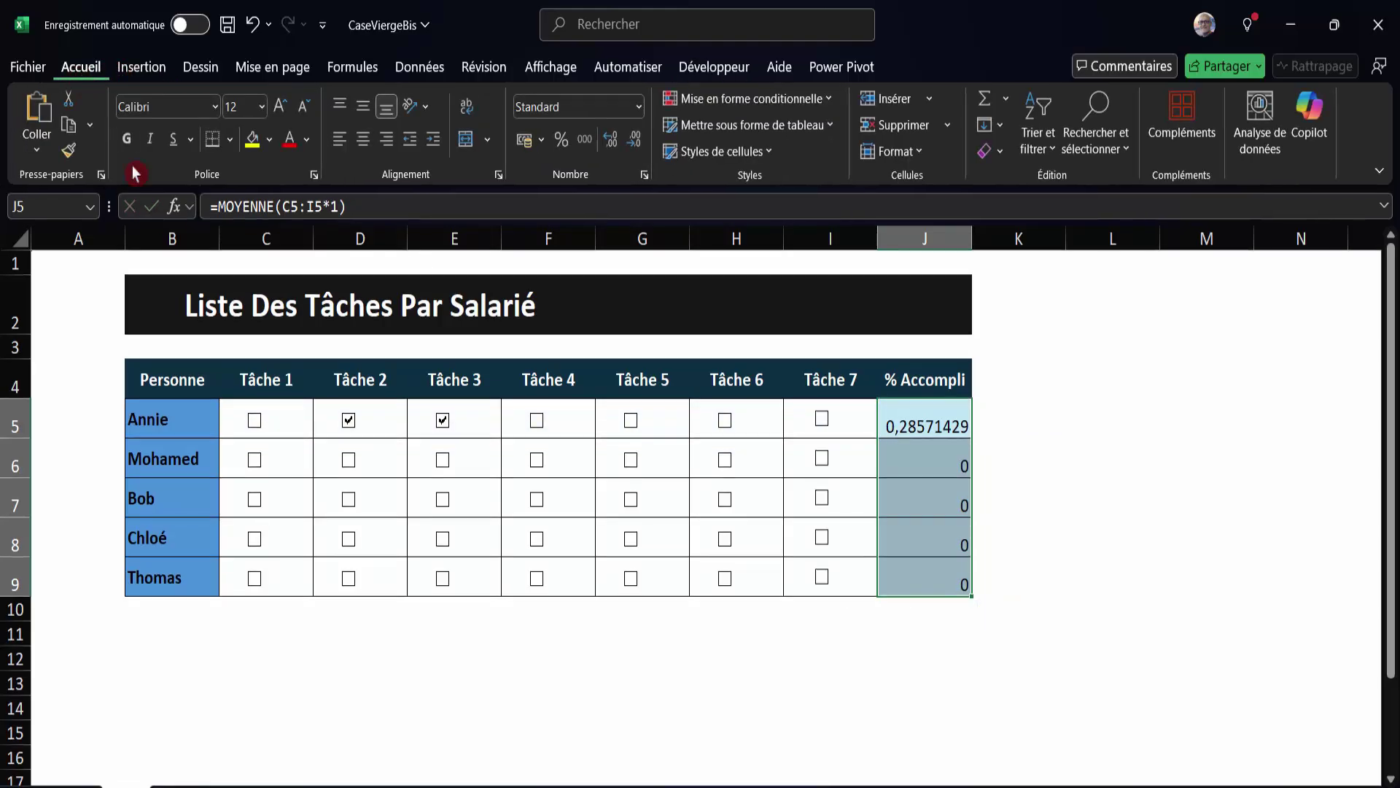
left_click(561, 140)
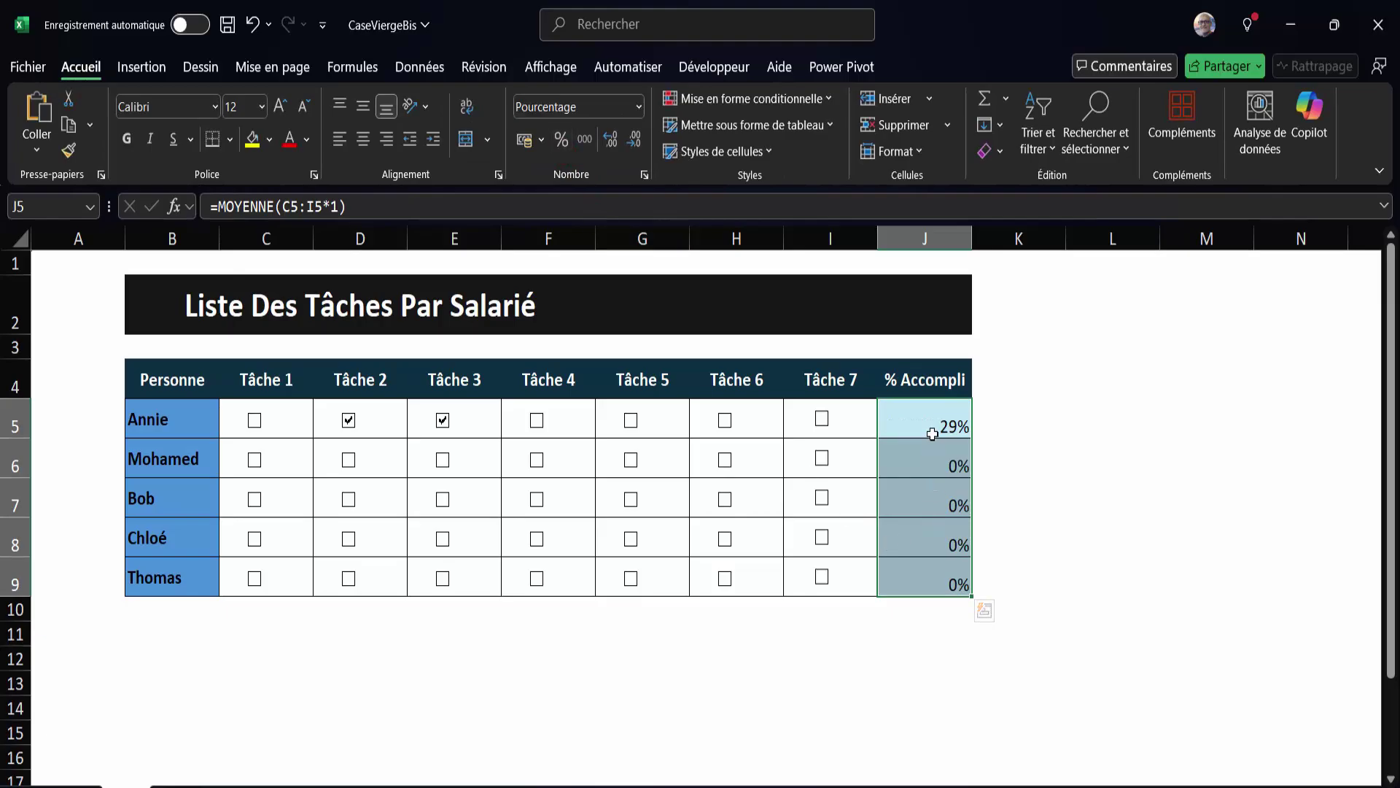
left_click(935, 432)
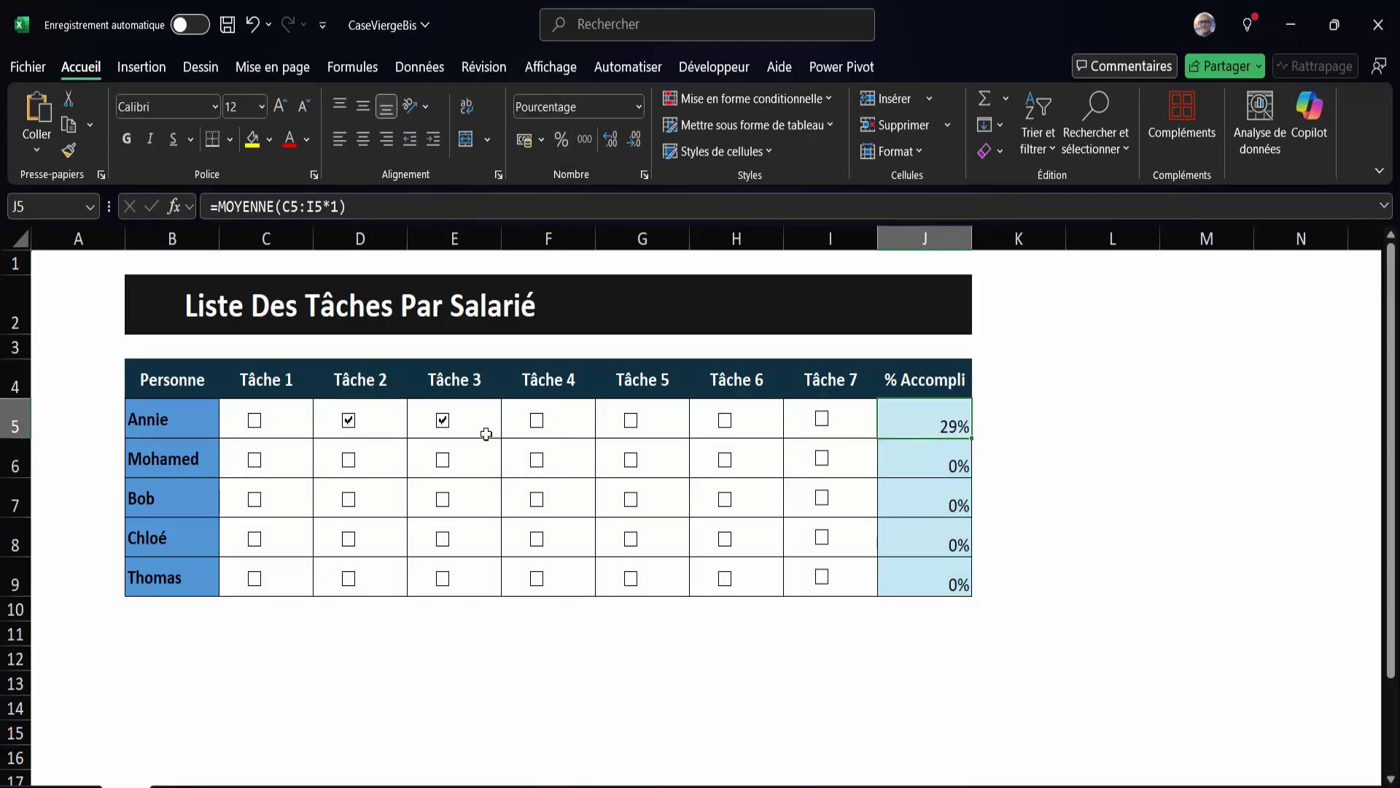
Untick Annie's Tâche 3 and enter a check calculation in cell E12
left_click(443, 420)
left_click(412, 660)
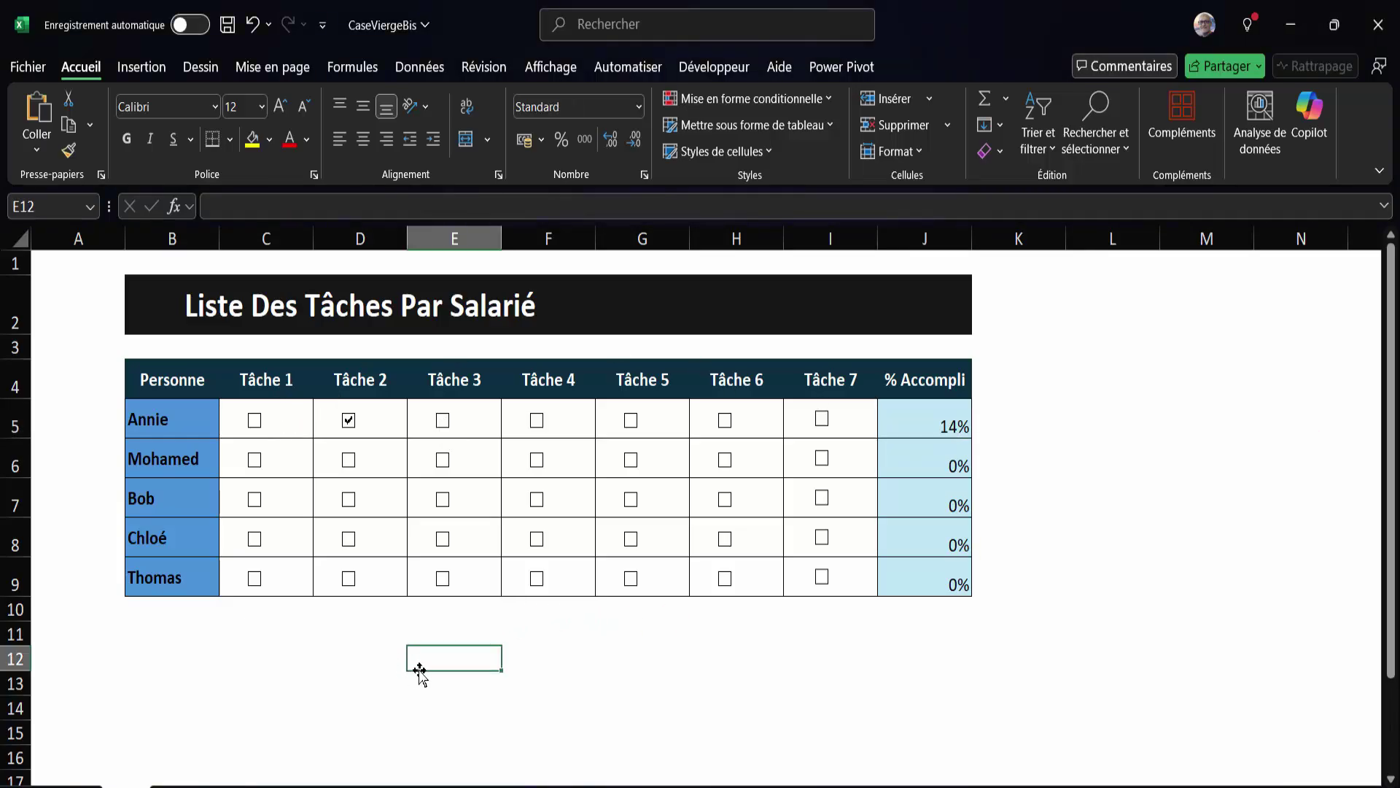
type("=")
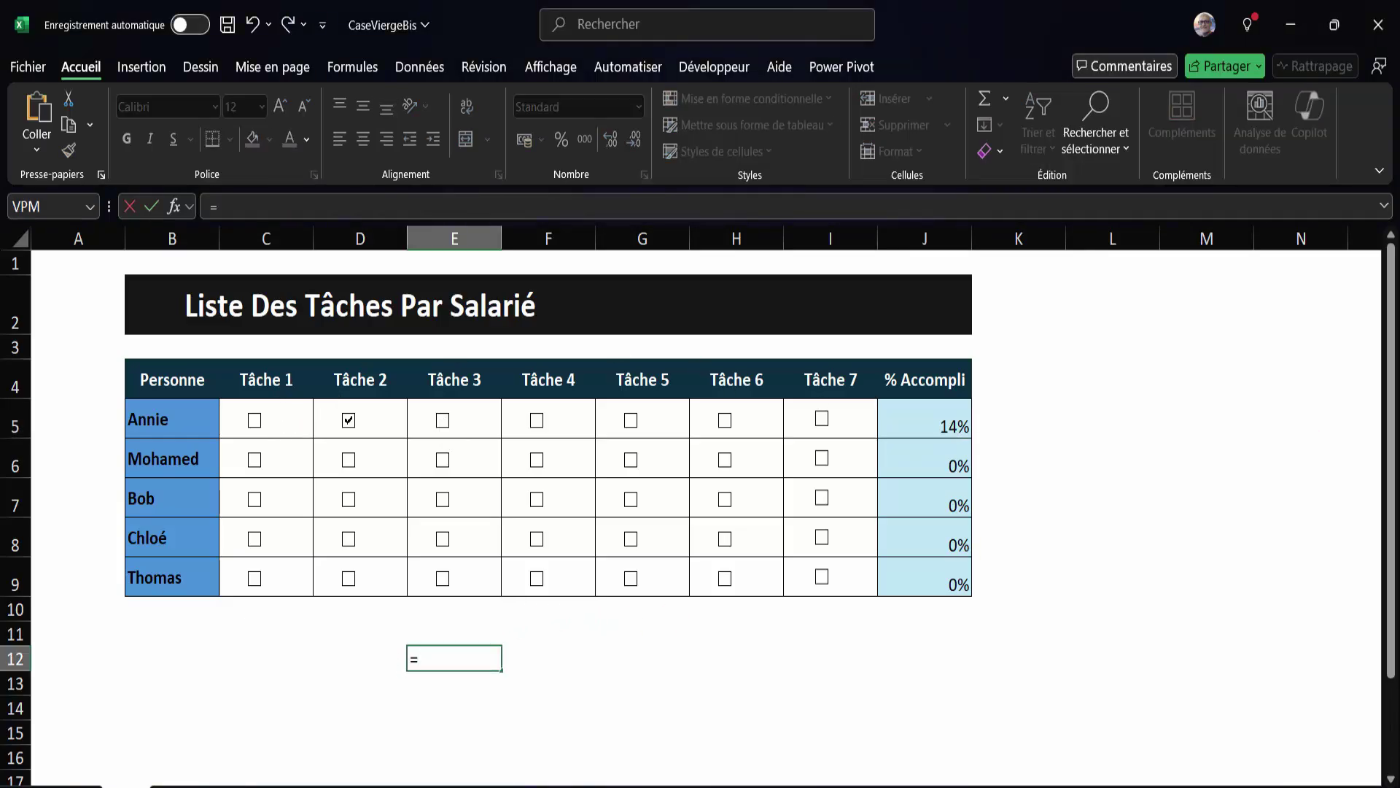
type("2")
type("00/7")
key("Return")
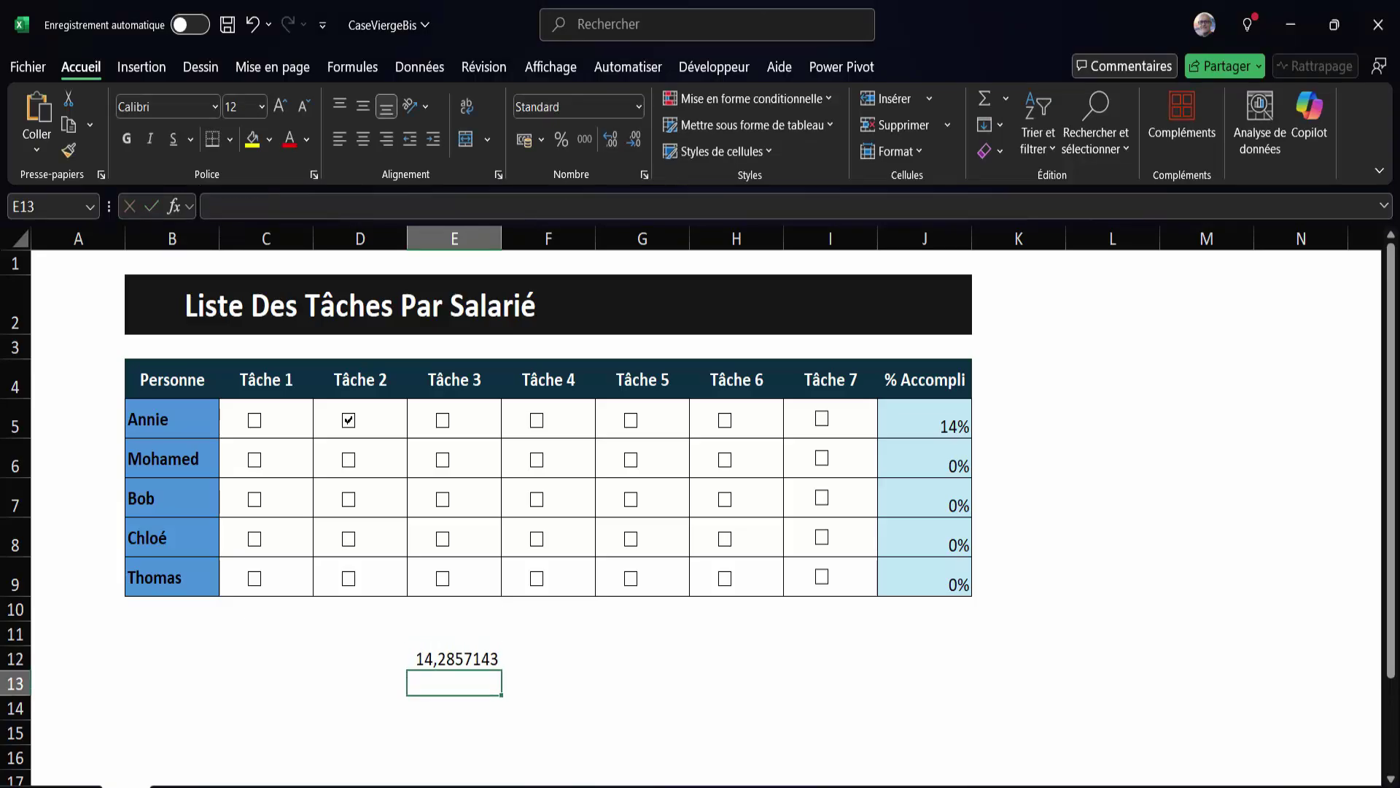
left_click(454, 658)
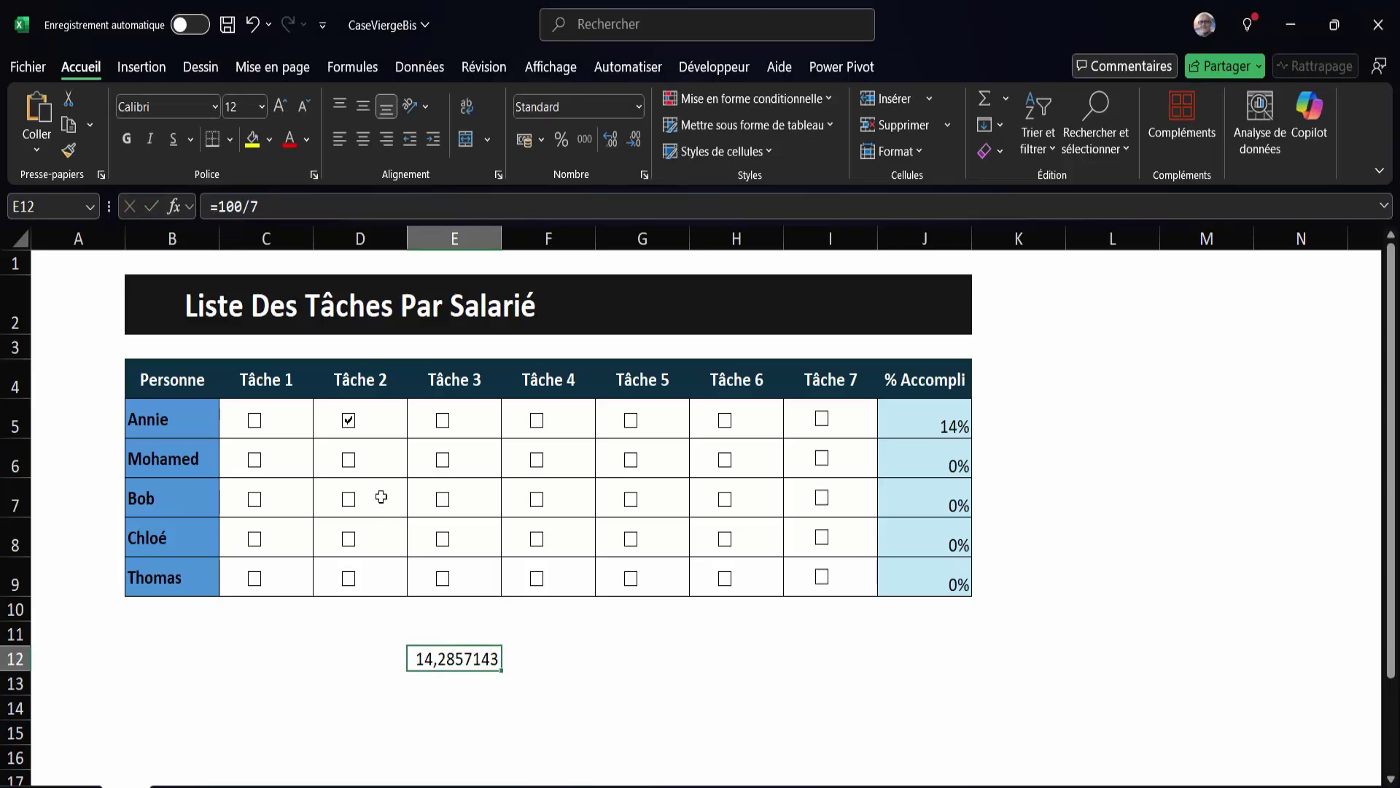
Tick all of Annie's tasks, Tâche 1 through Tâche 7, to reach 100%
left_click(255, 421)
left_click(348, 421)
left_click(349, 421)
left_click(444, 422)
left_click(537, 423)
left_click(631, 422)
left_click(726, 421)
left_click(821, 418)
Untick Annie's Tâche 2 to Tâche 7 so only Tâche 1 remains, showing 14%
left_click(822, 419)
left_click(725, 421)
left_click(631, 420)
left_click(537, 420)
left_click(442, 421)
left_click(349, 421)
left_click_drag(922, 425, 935, 578)
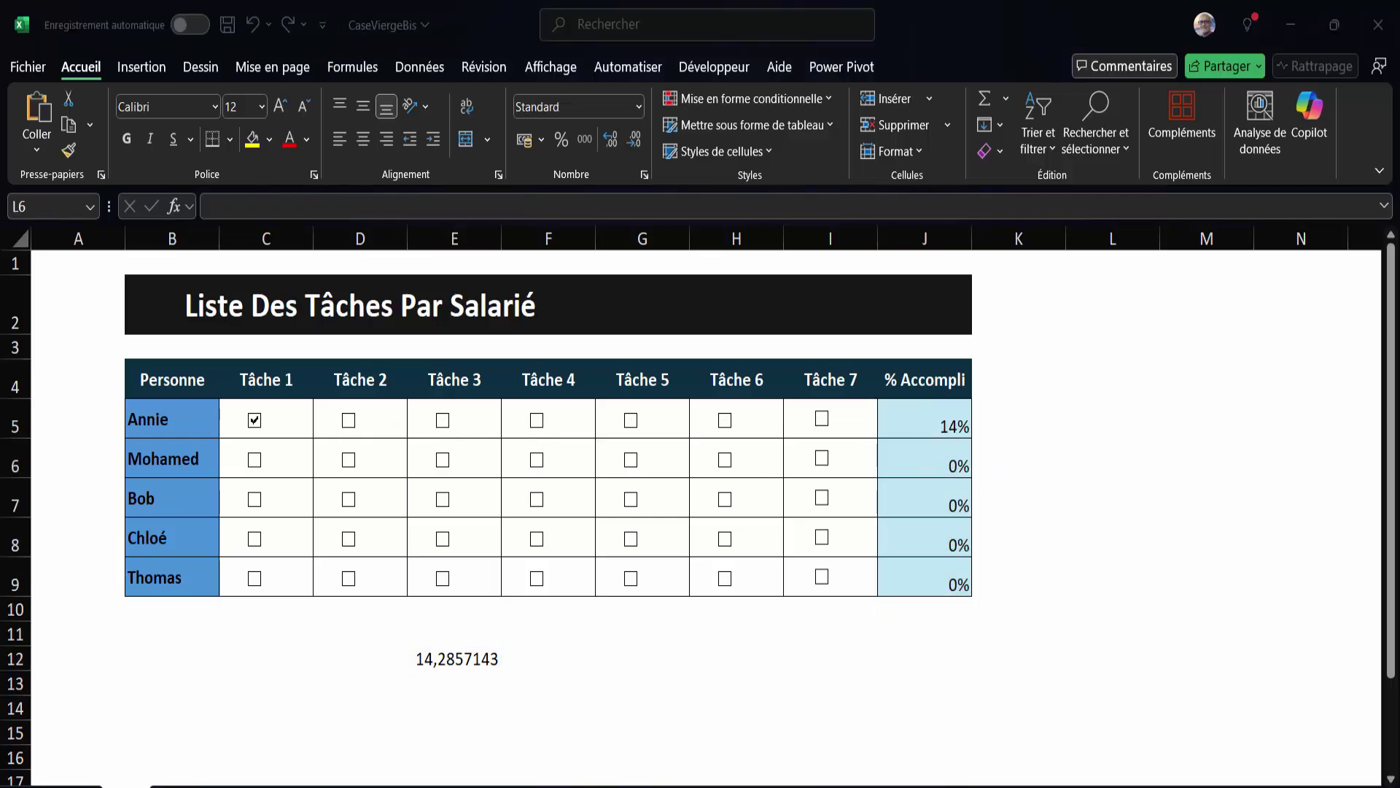
left_click(1112, 457)
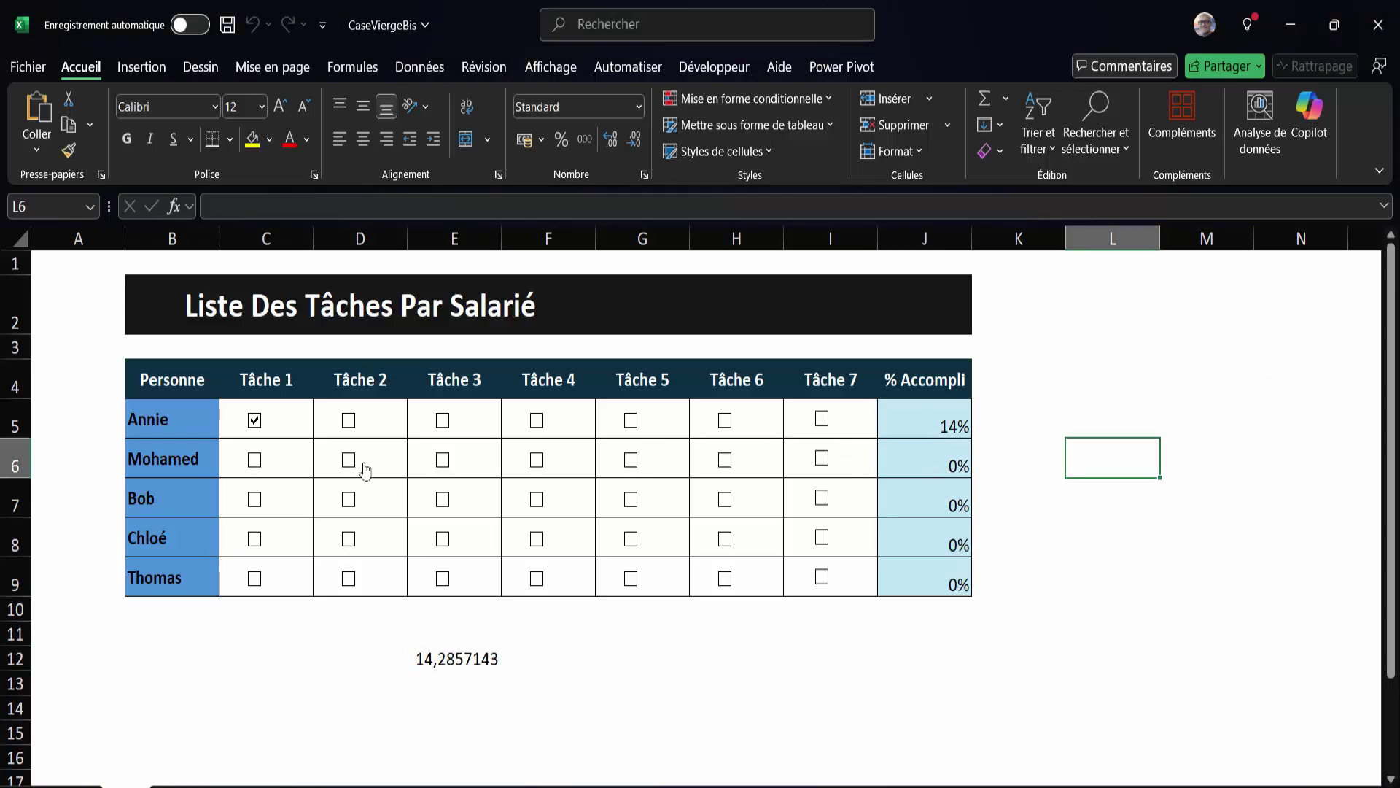
Change J5 to =SI(MOYENNE(C5:I5*1)=0;"";MOYENNE(C5:I5*1)) so zero shows blank
left_click(924, 424)
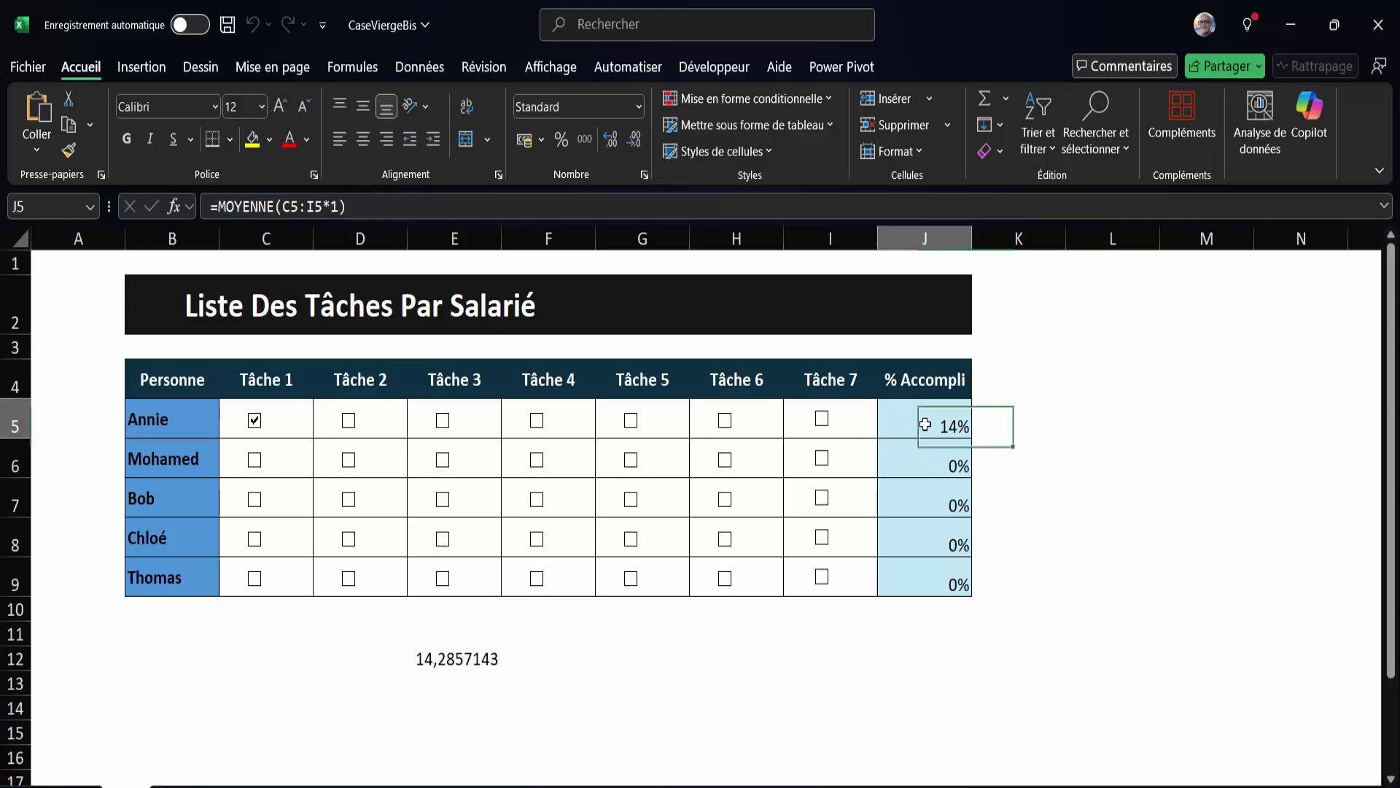
double_click(925, 424)
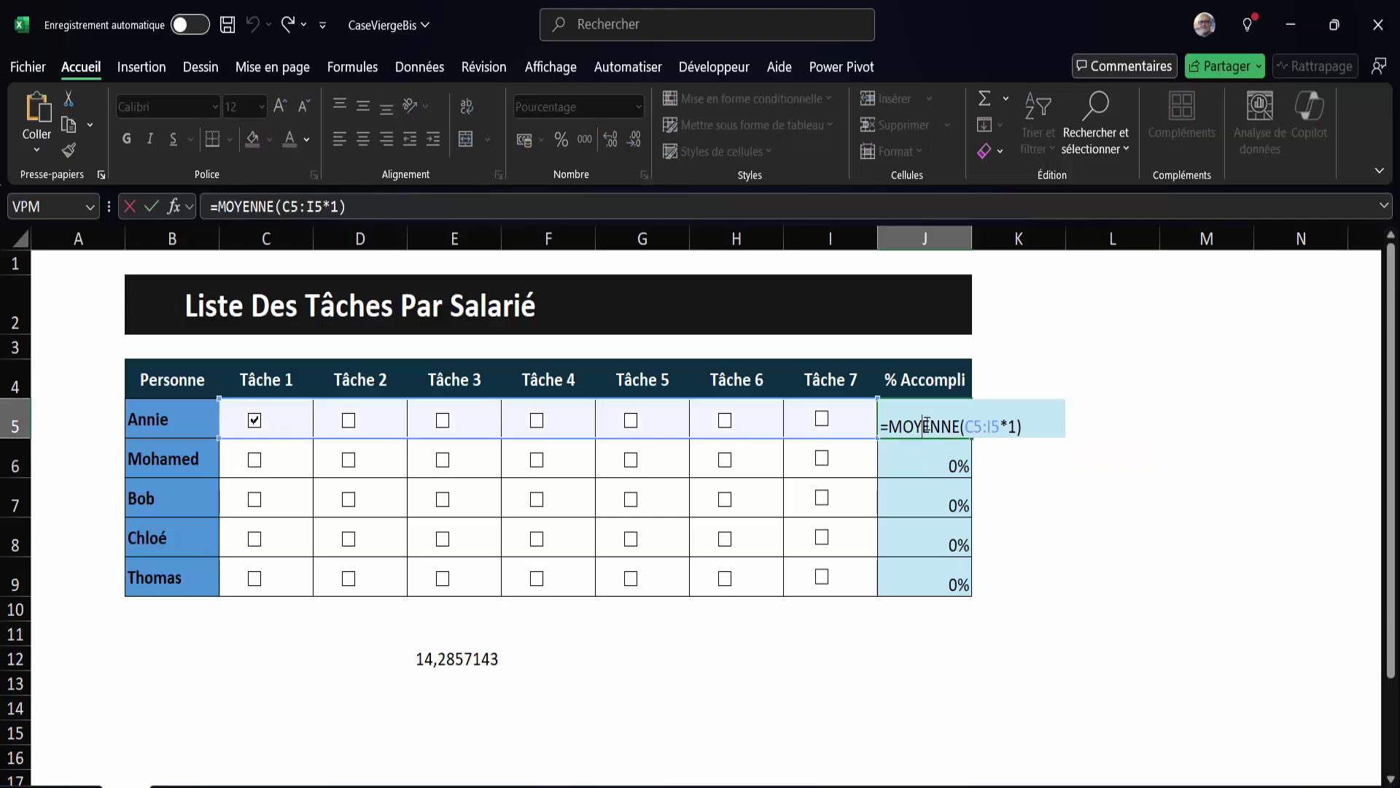
left_click_drag(891, 425, 1026, 422)
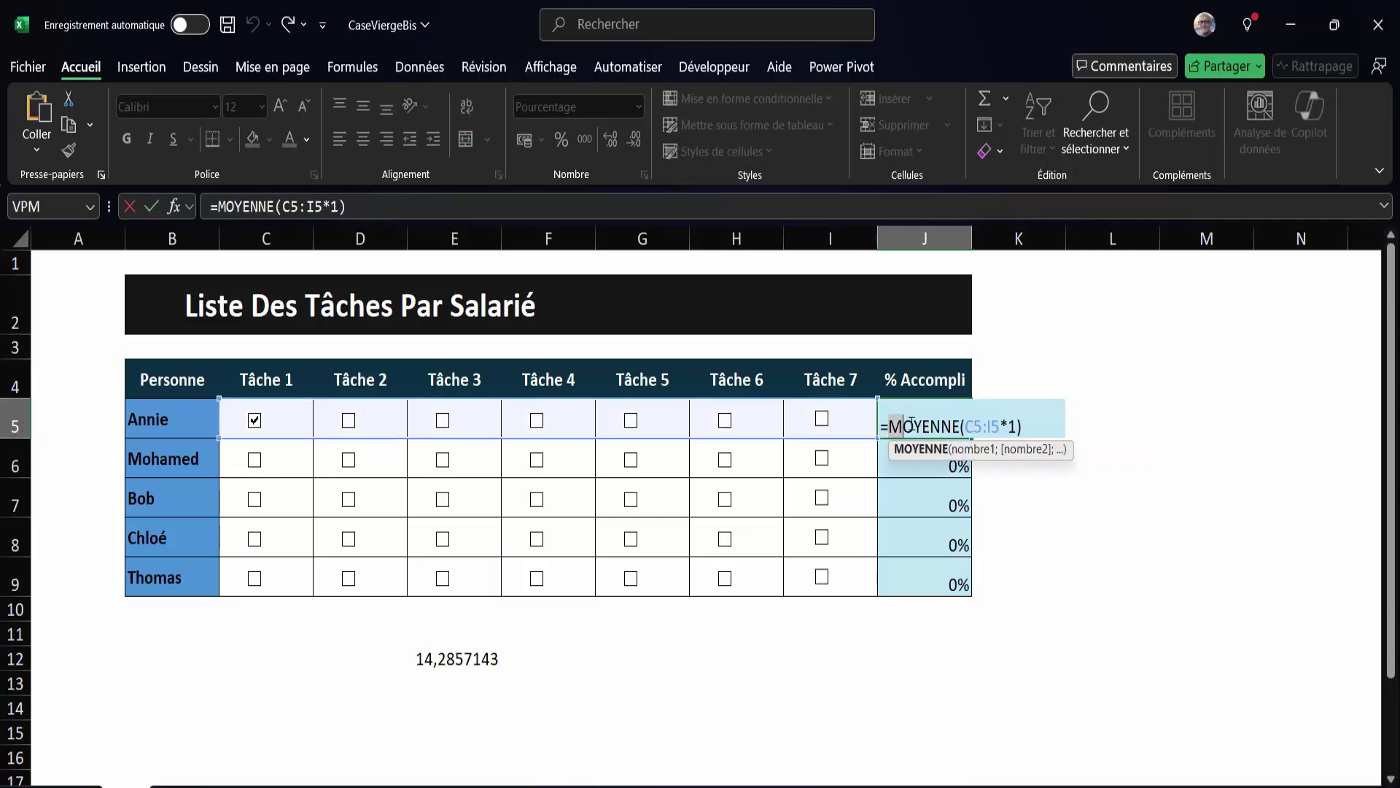
key("ctrl+c")
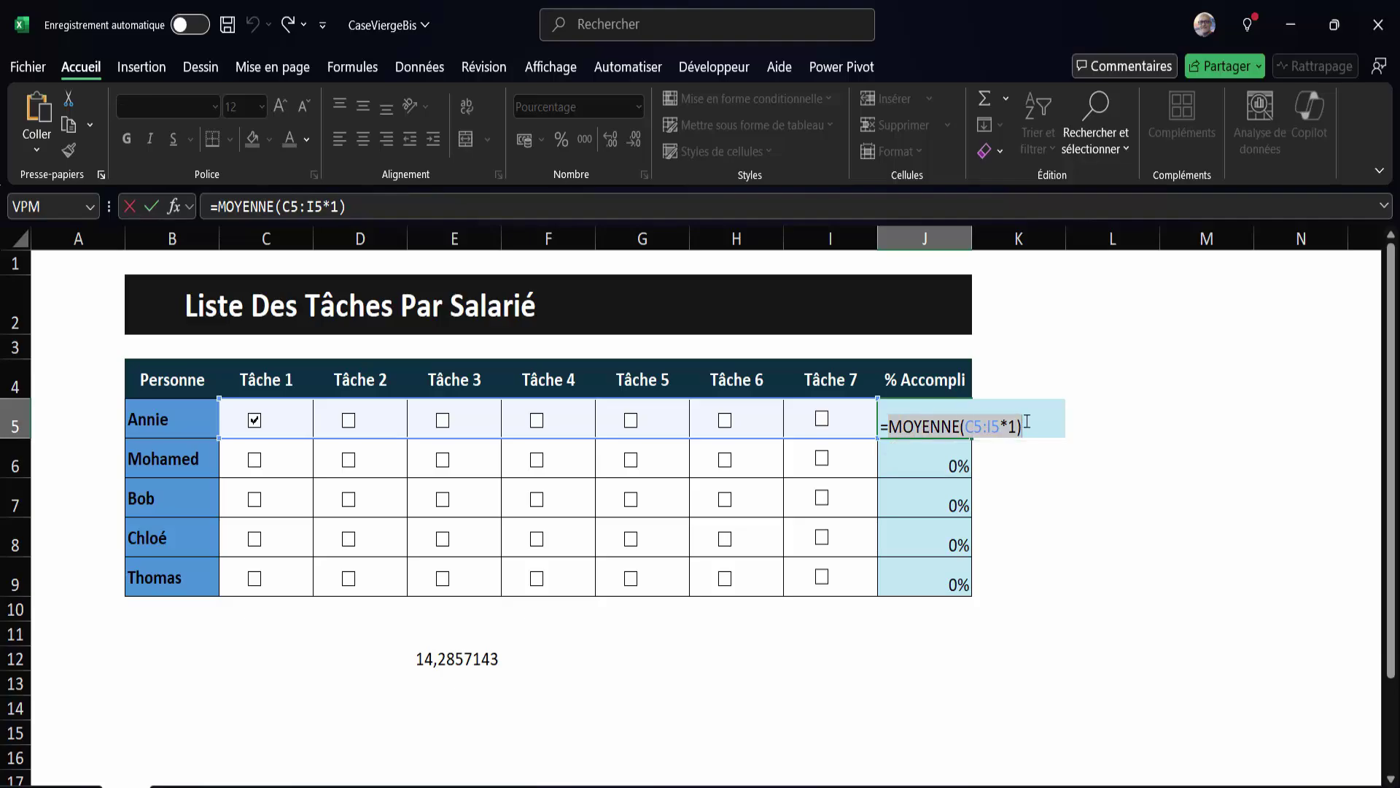
left_click(890, 434)
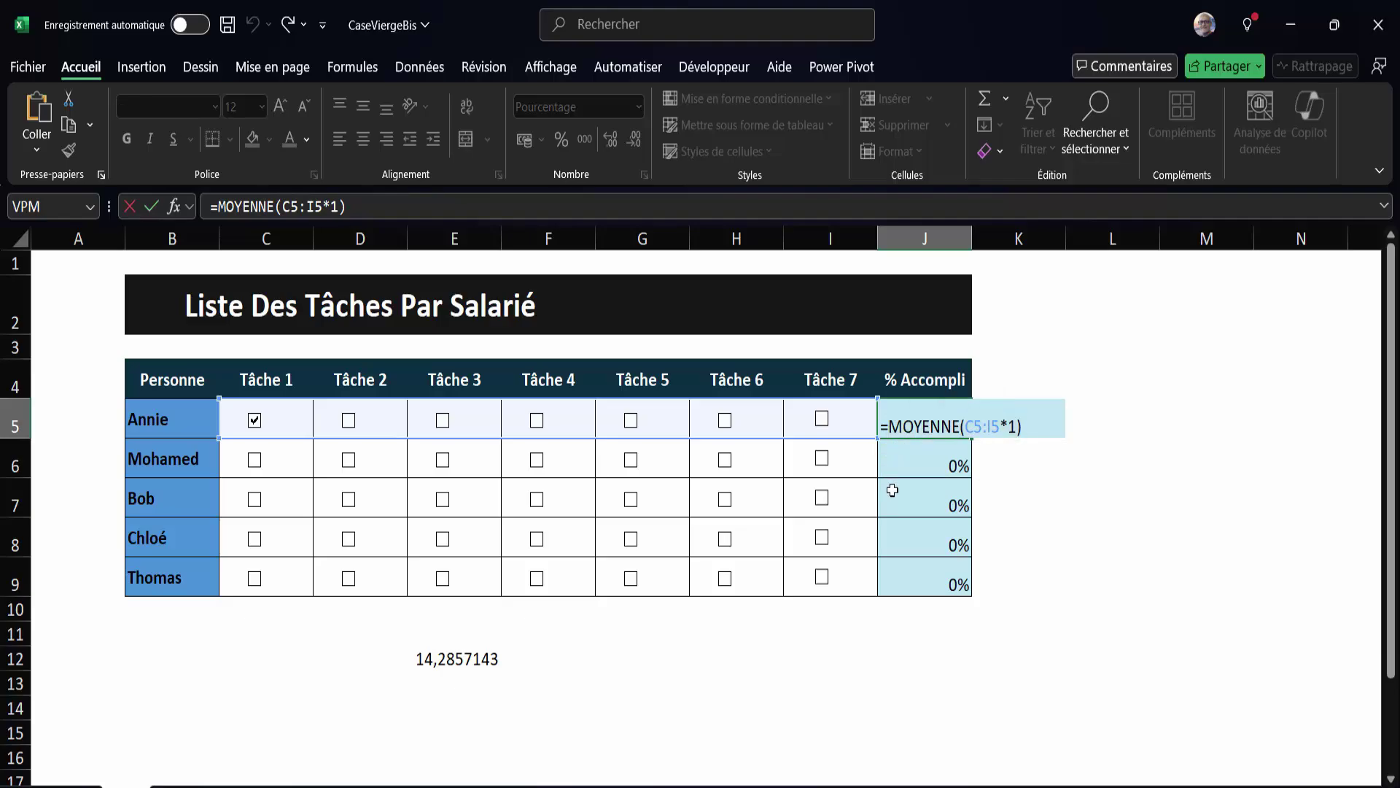
type("SI(")
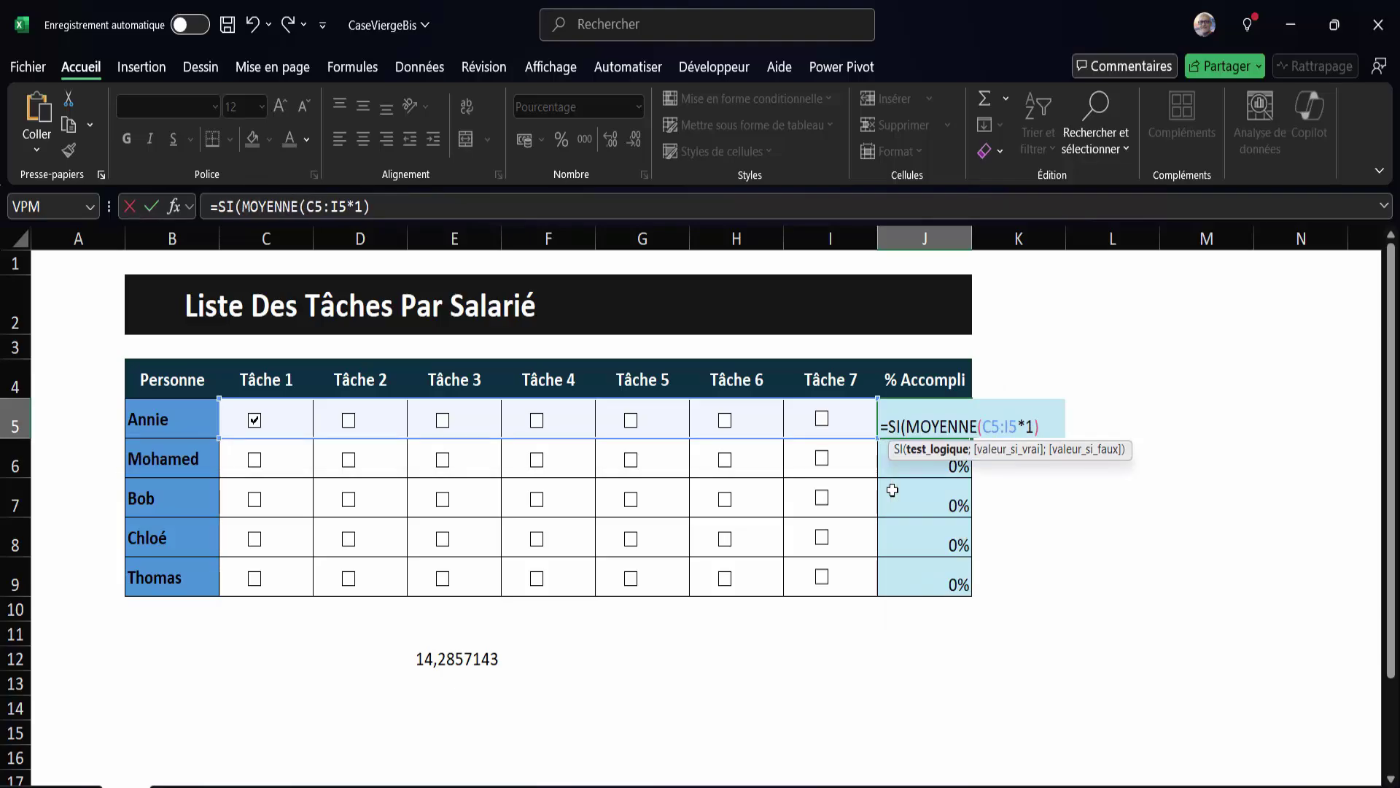
key("ctrl+v")
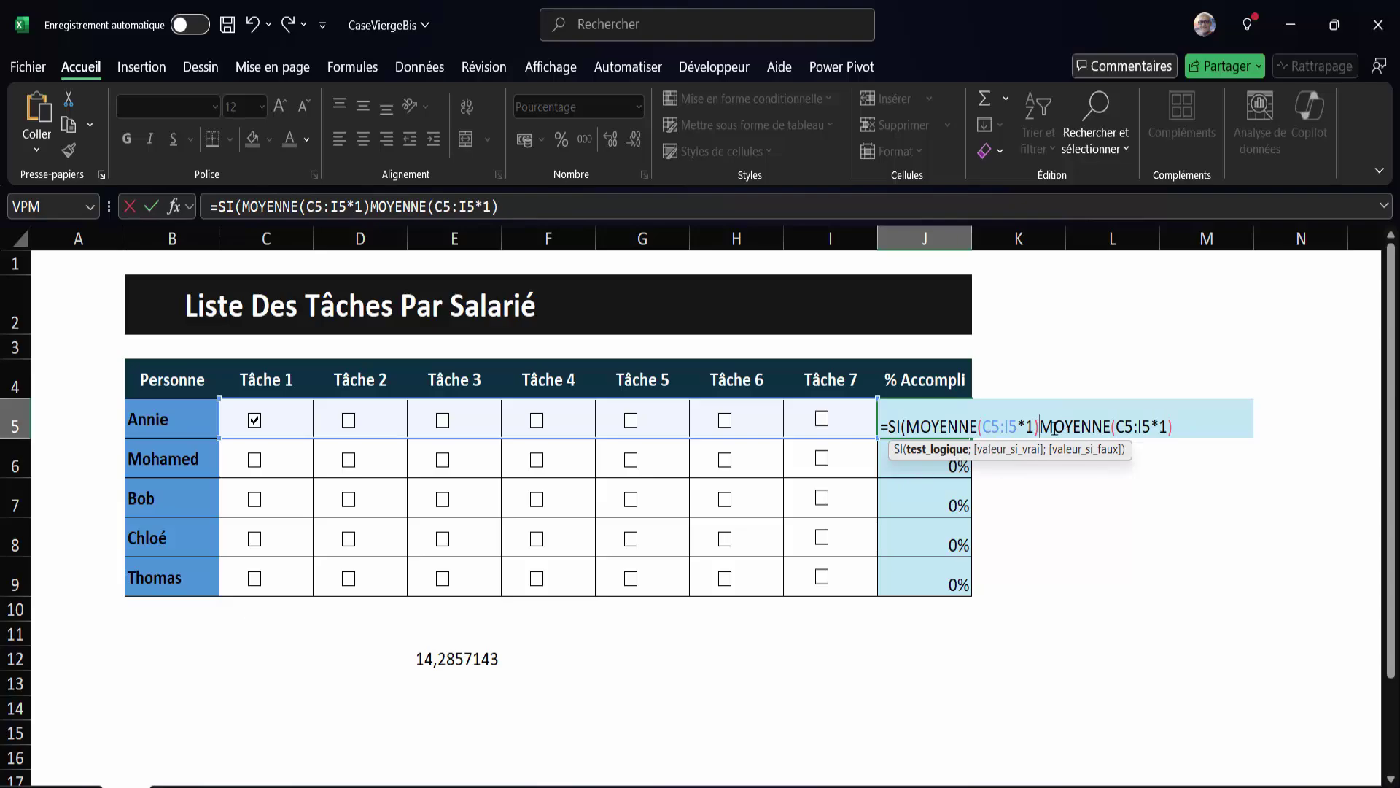
type("=0")
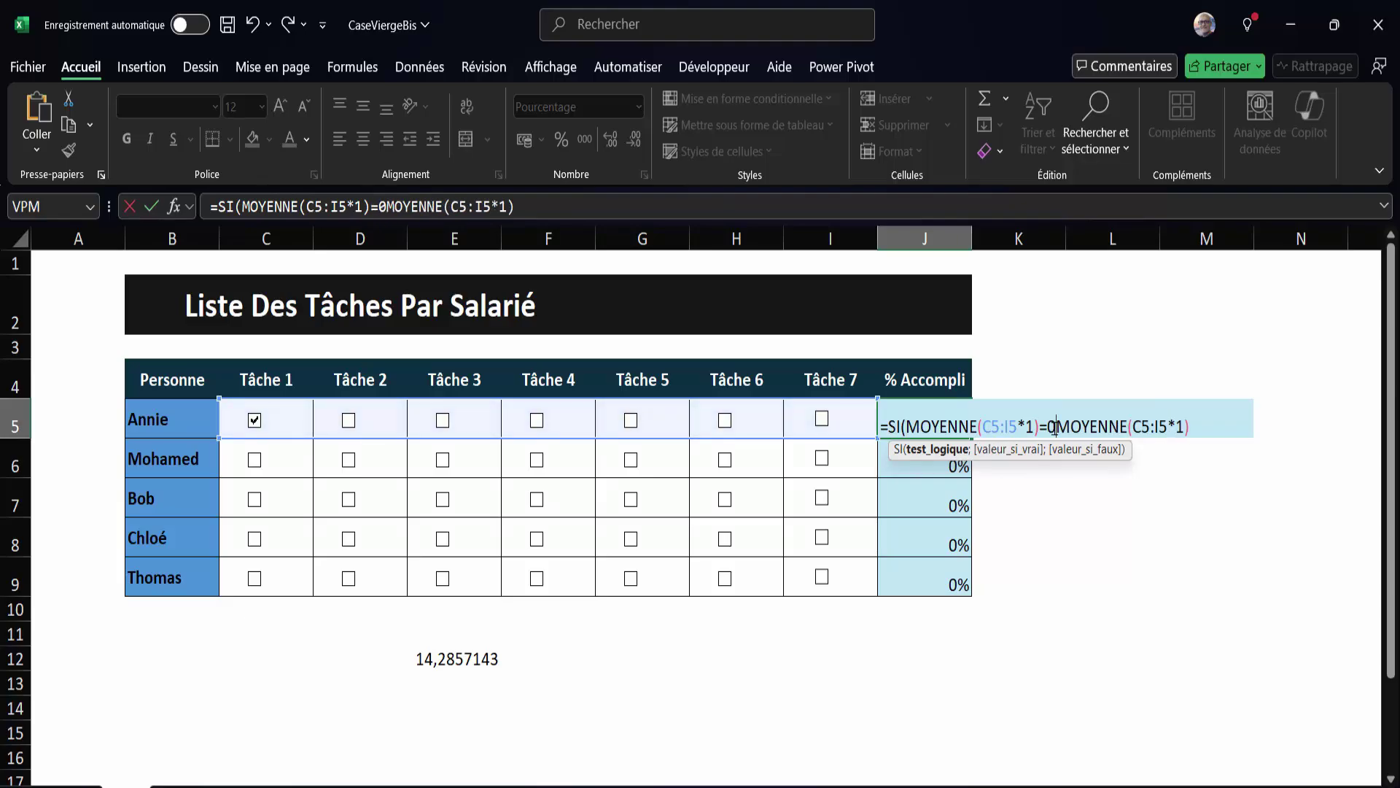
type(";")
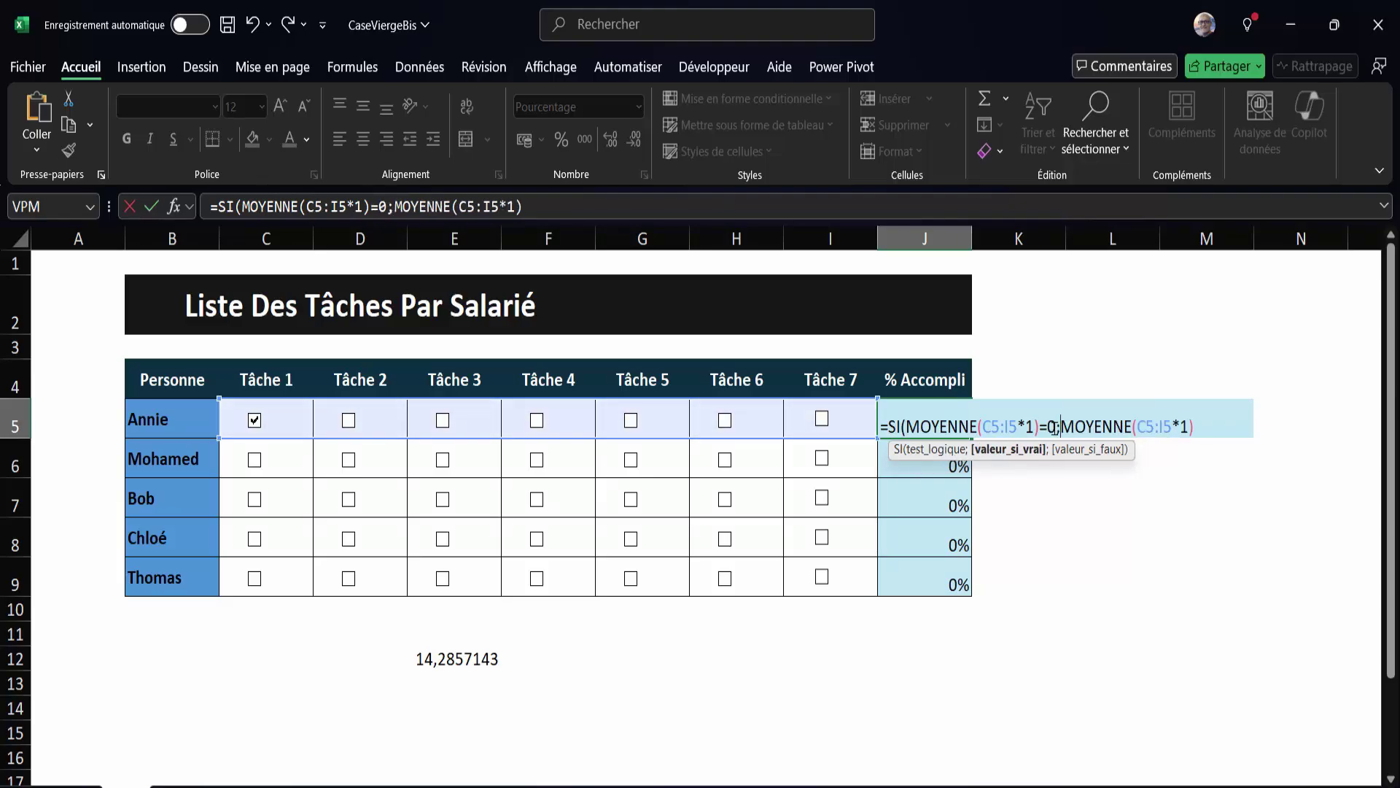
type("\"\"")
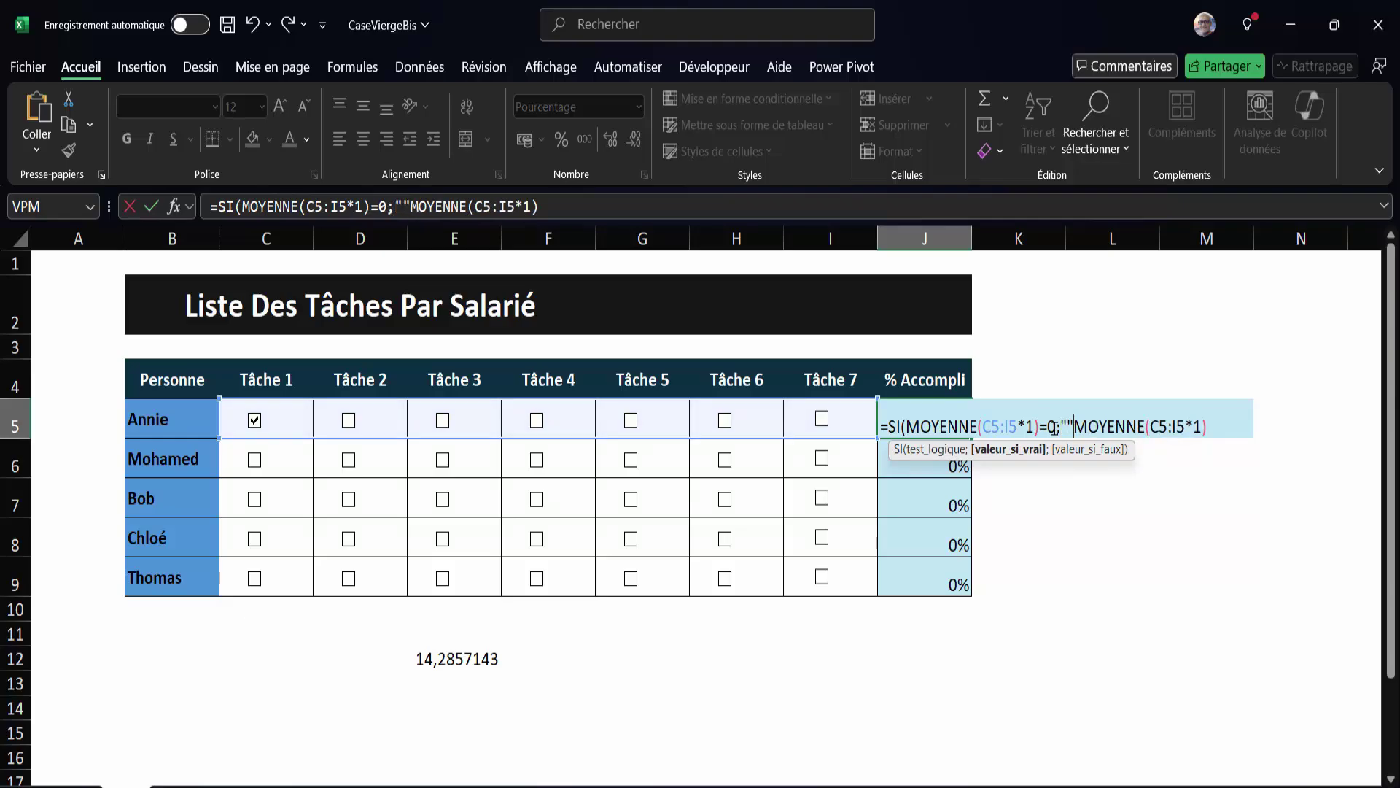
type(";")
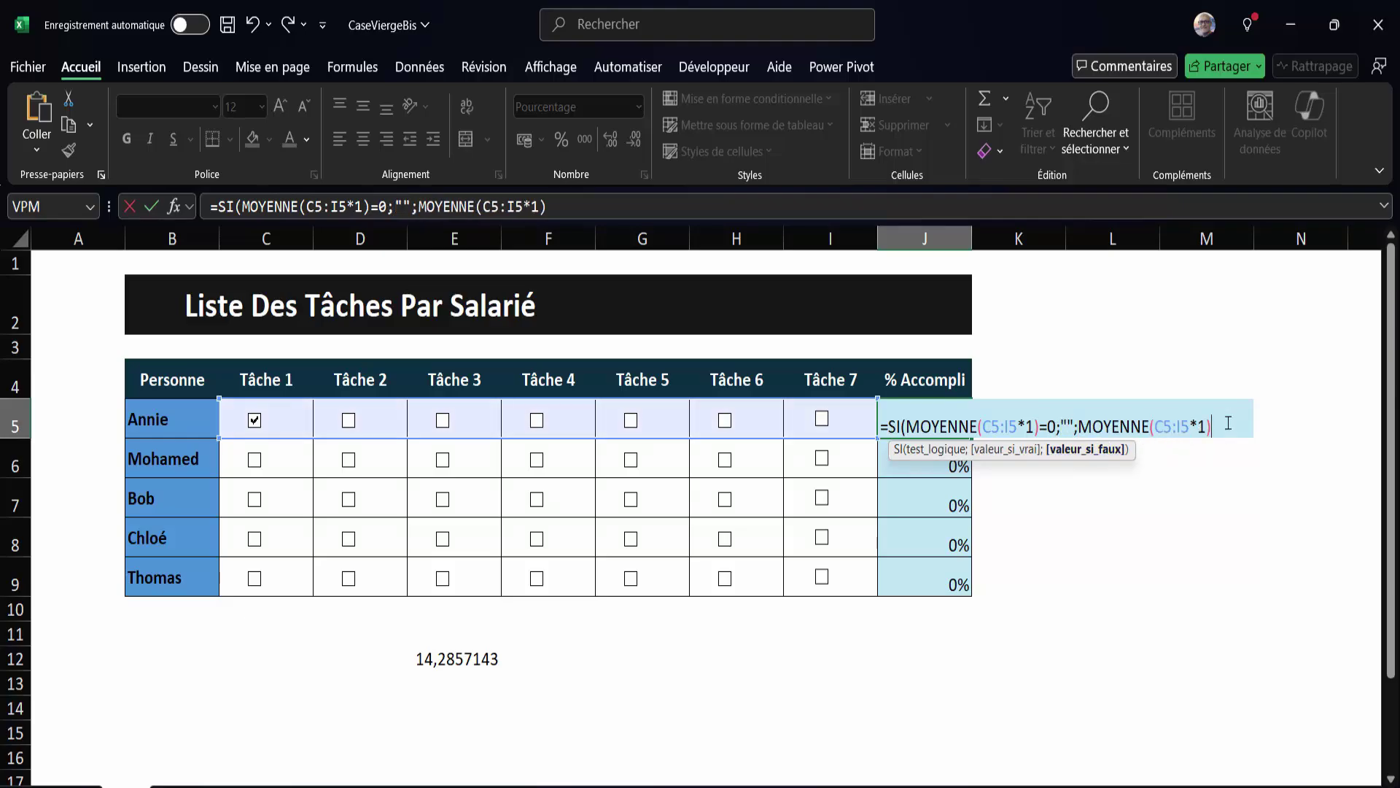
type(")")
key("Return")
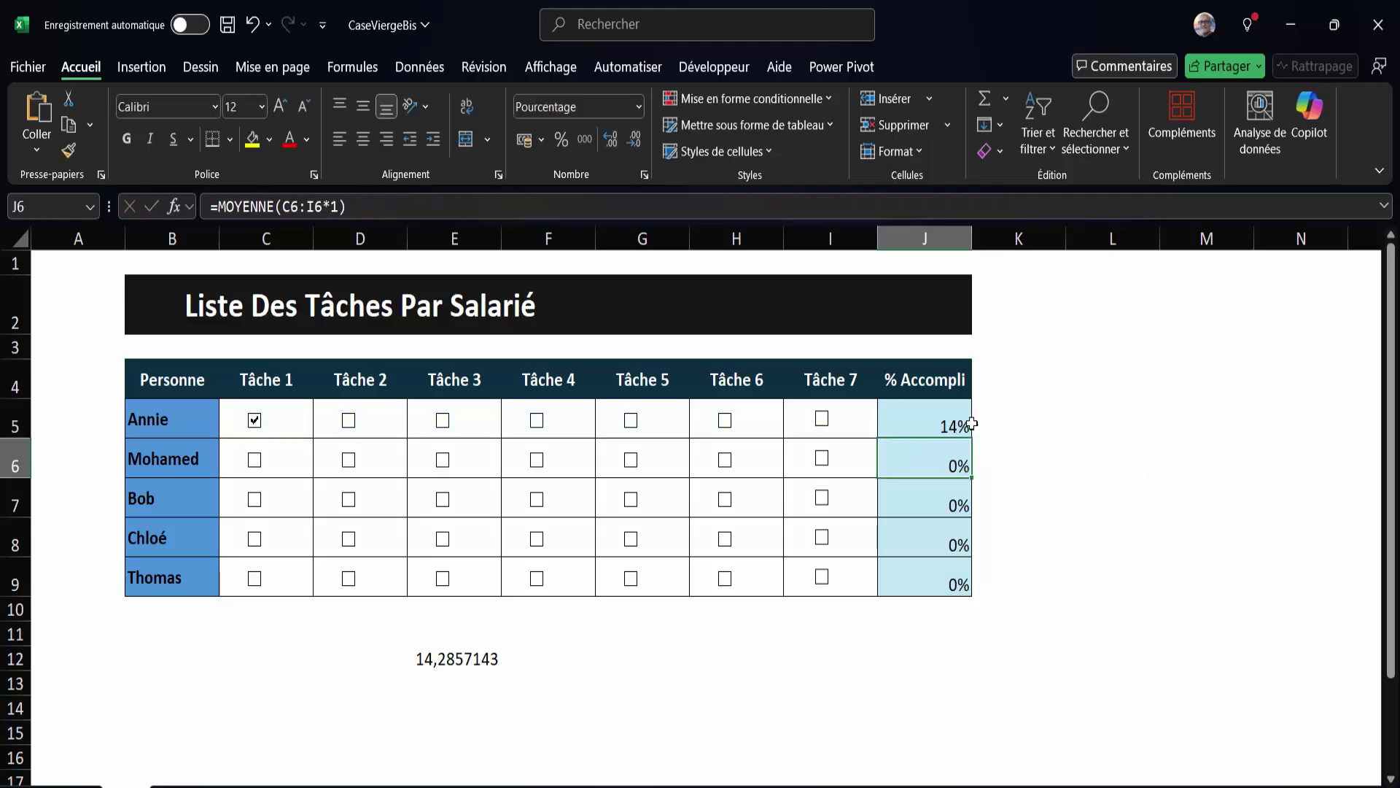
left_click(963, 423)
Fill J5's blank-when-zero formula down to J9 and test it with a Tâche 5 checkbox
left_click_drag(974, 437, 963, 585)
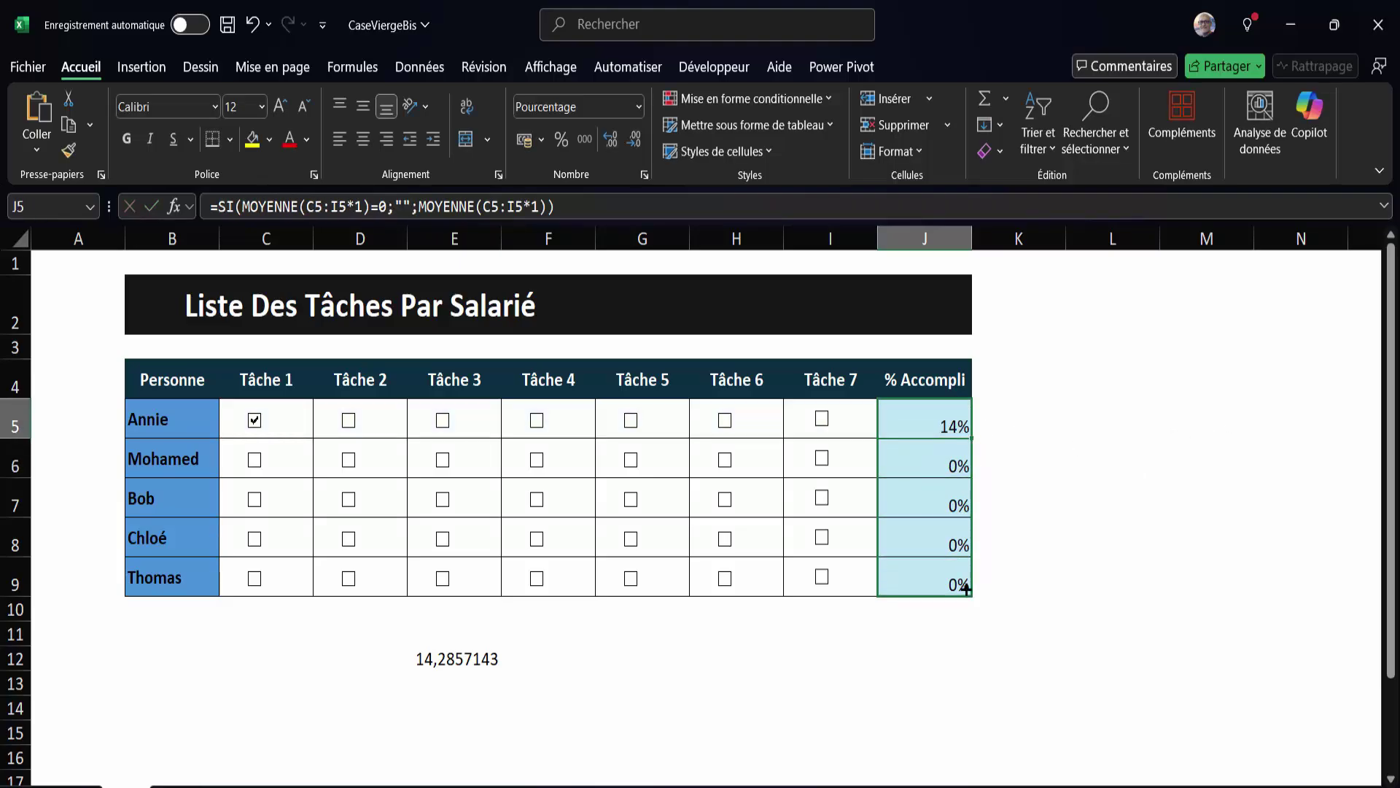
left_click(632, 462)
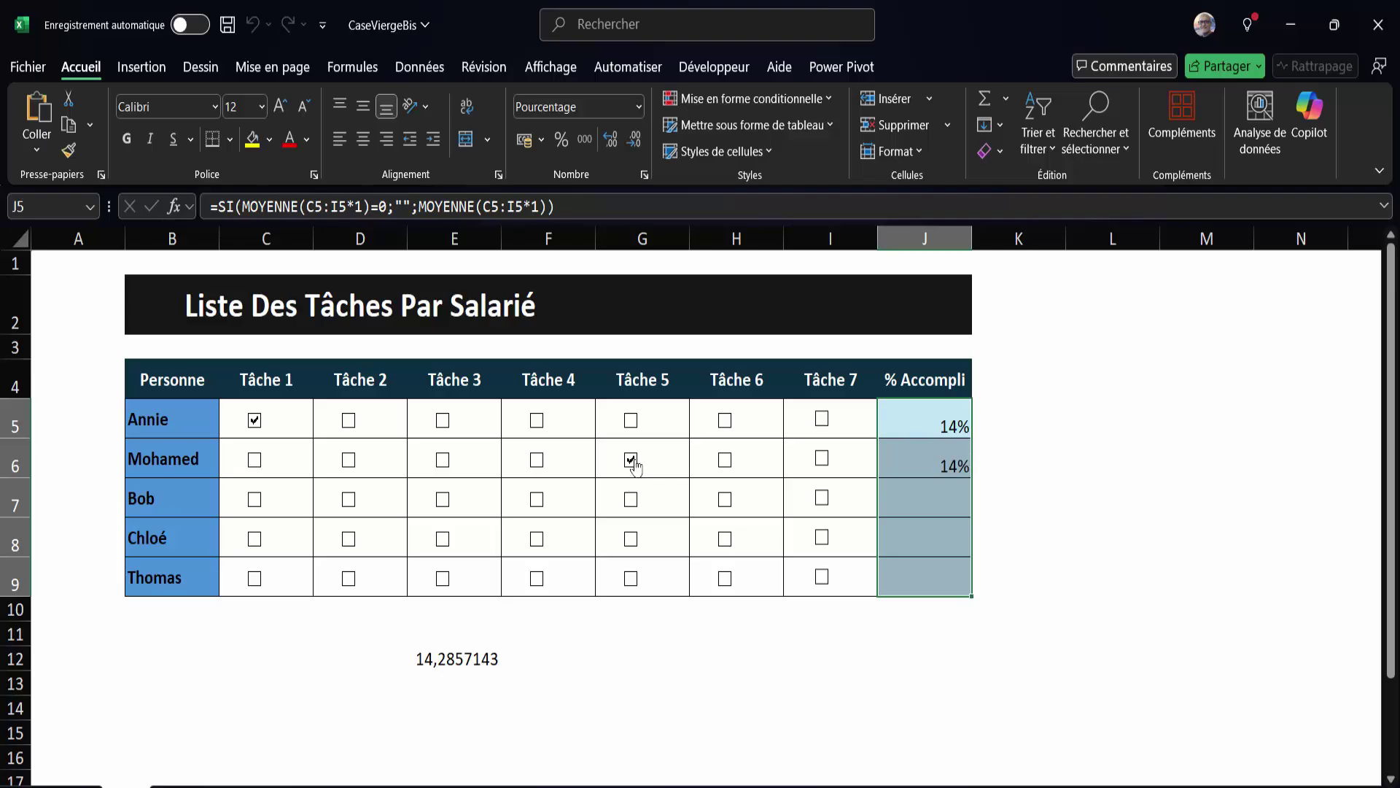
left_click(633, 461)
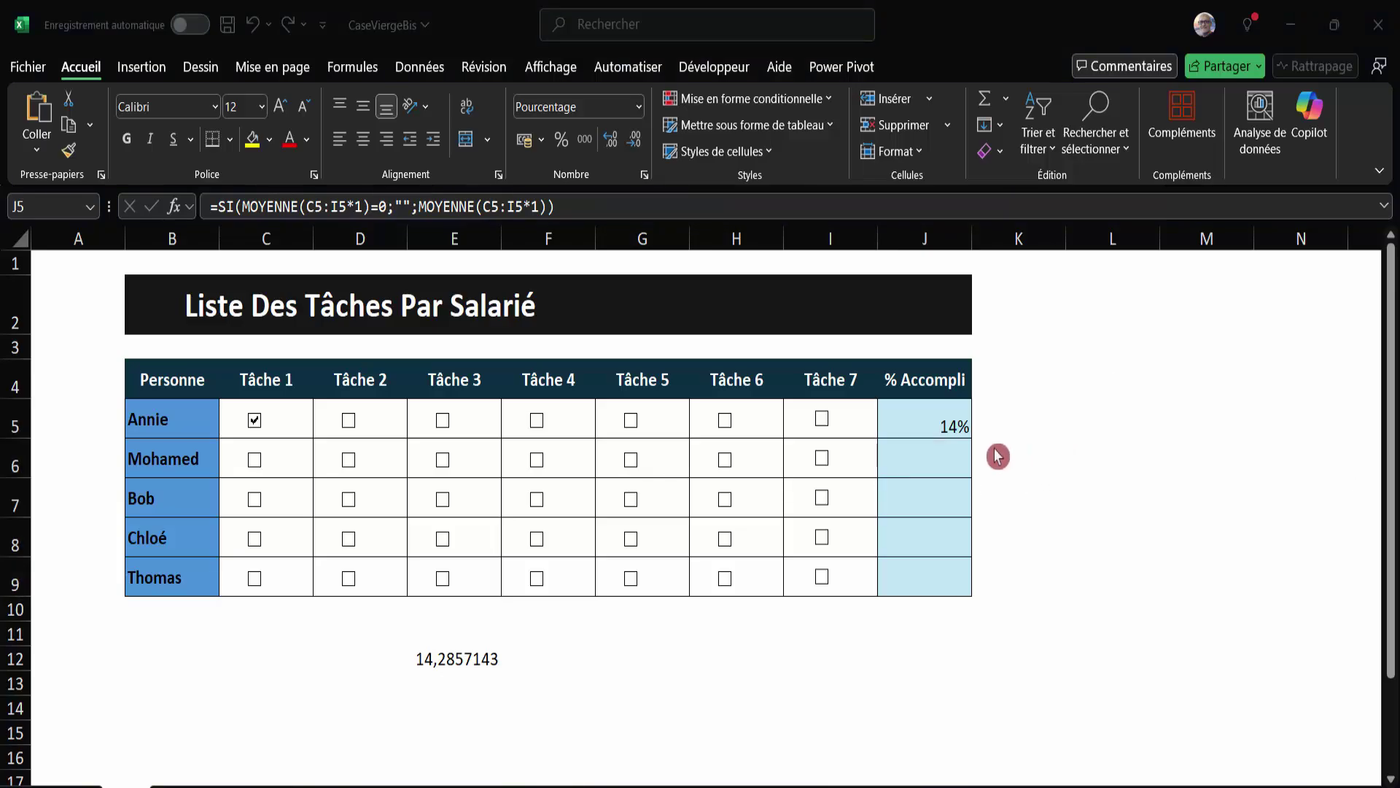
left_click_drag(938, 426, 925, 591)
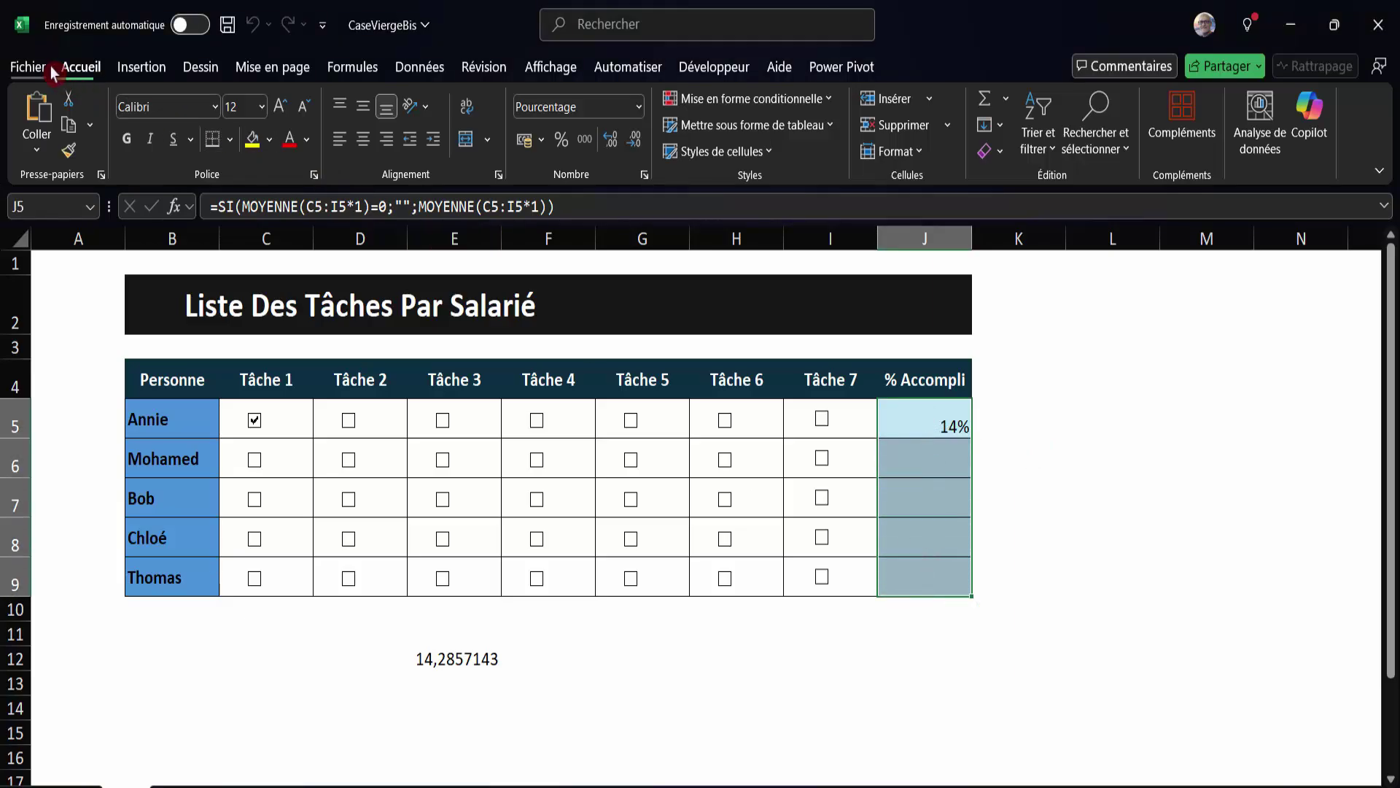
left_click(832, 103)
Create a data bar rule with minimum Nombre 0 and maximum Nombre 1
left_click(744, 344)
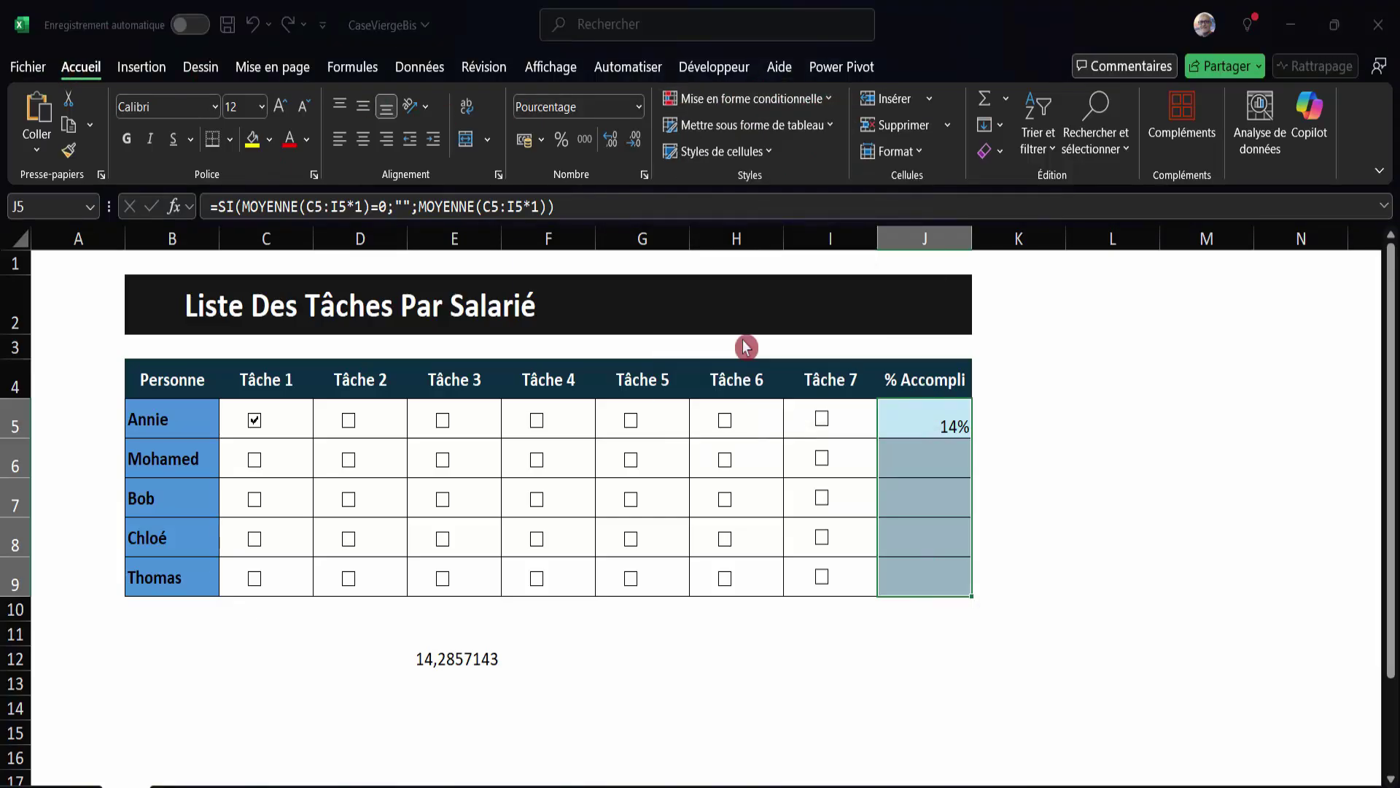
left_click_drag(675, 243, 414, 244)
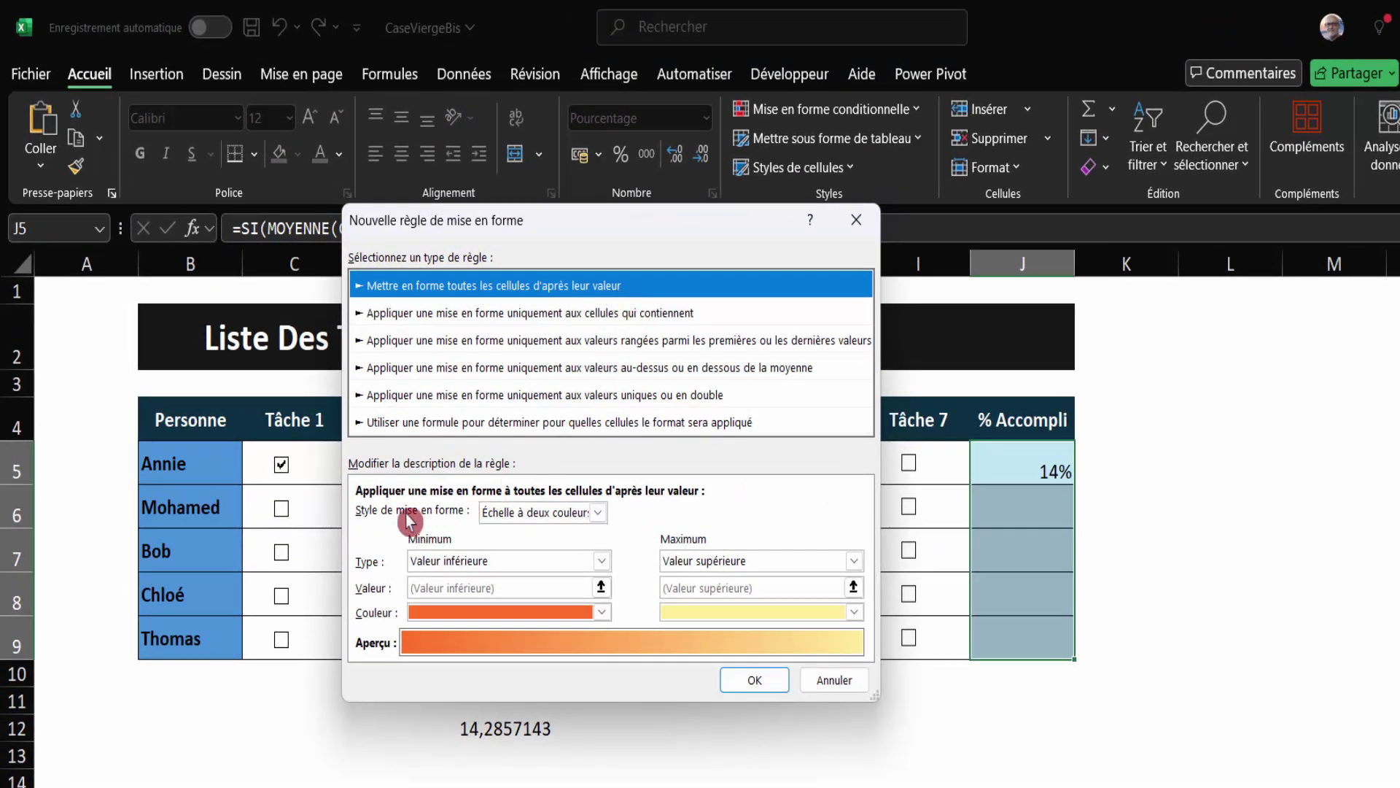
left_click(598, 513)
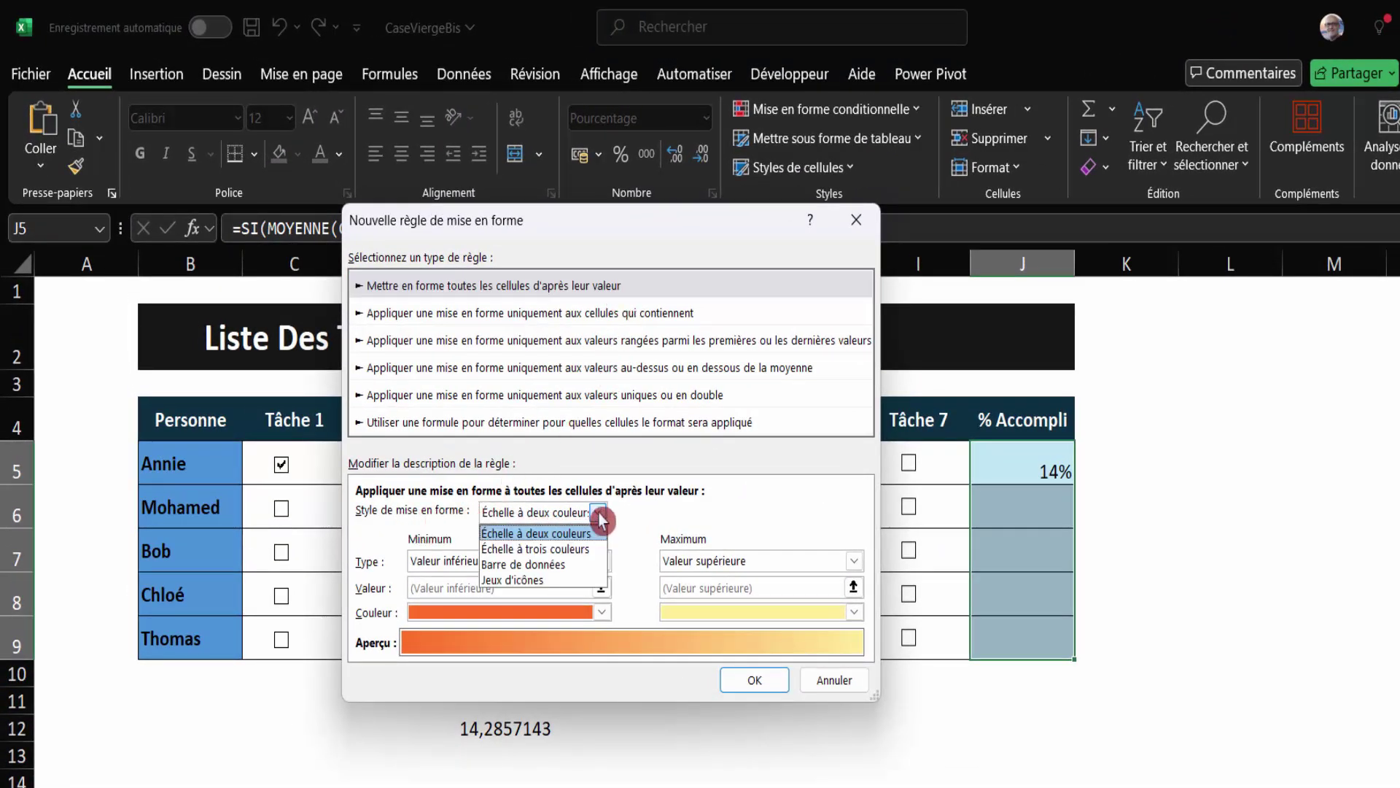
left_click(569, 564)
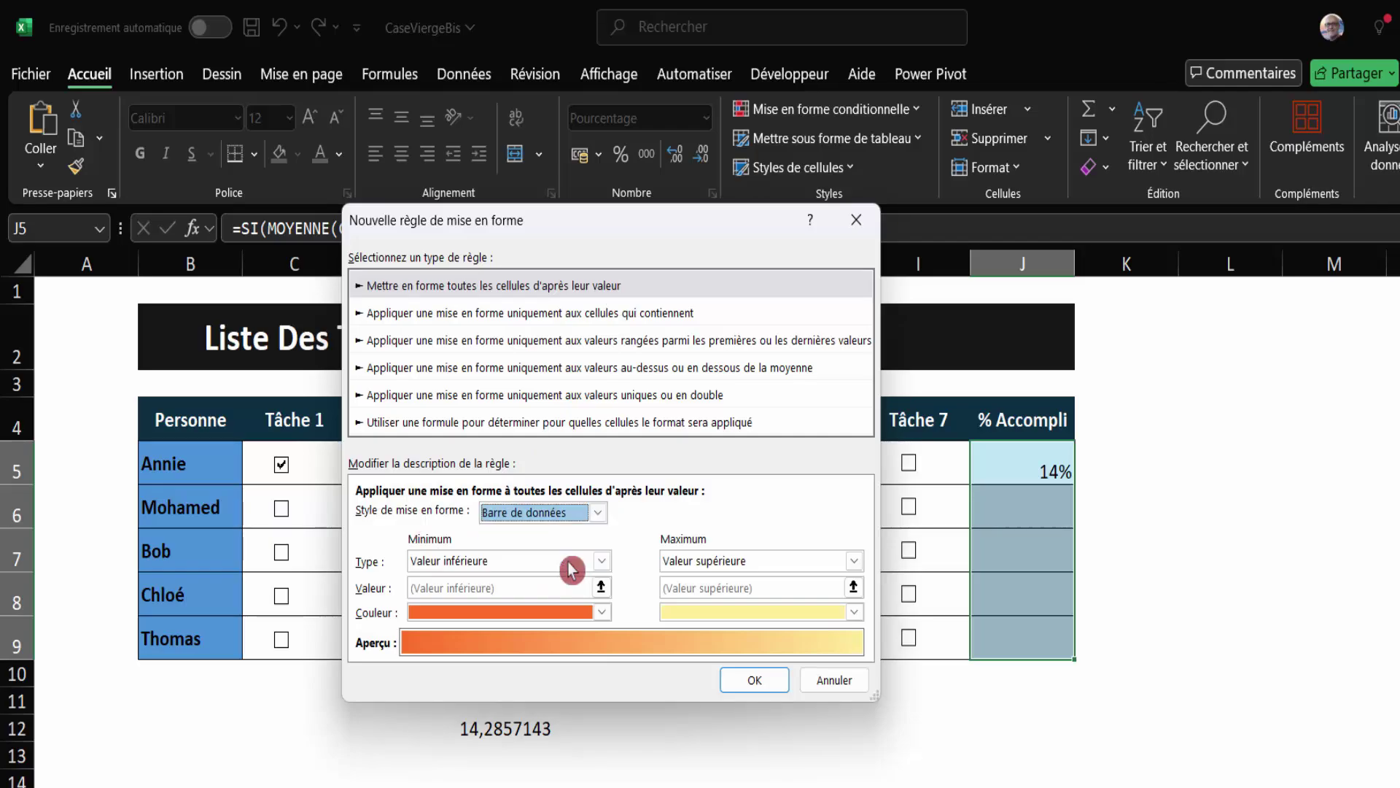
left_click(448, 565)
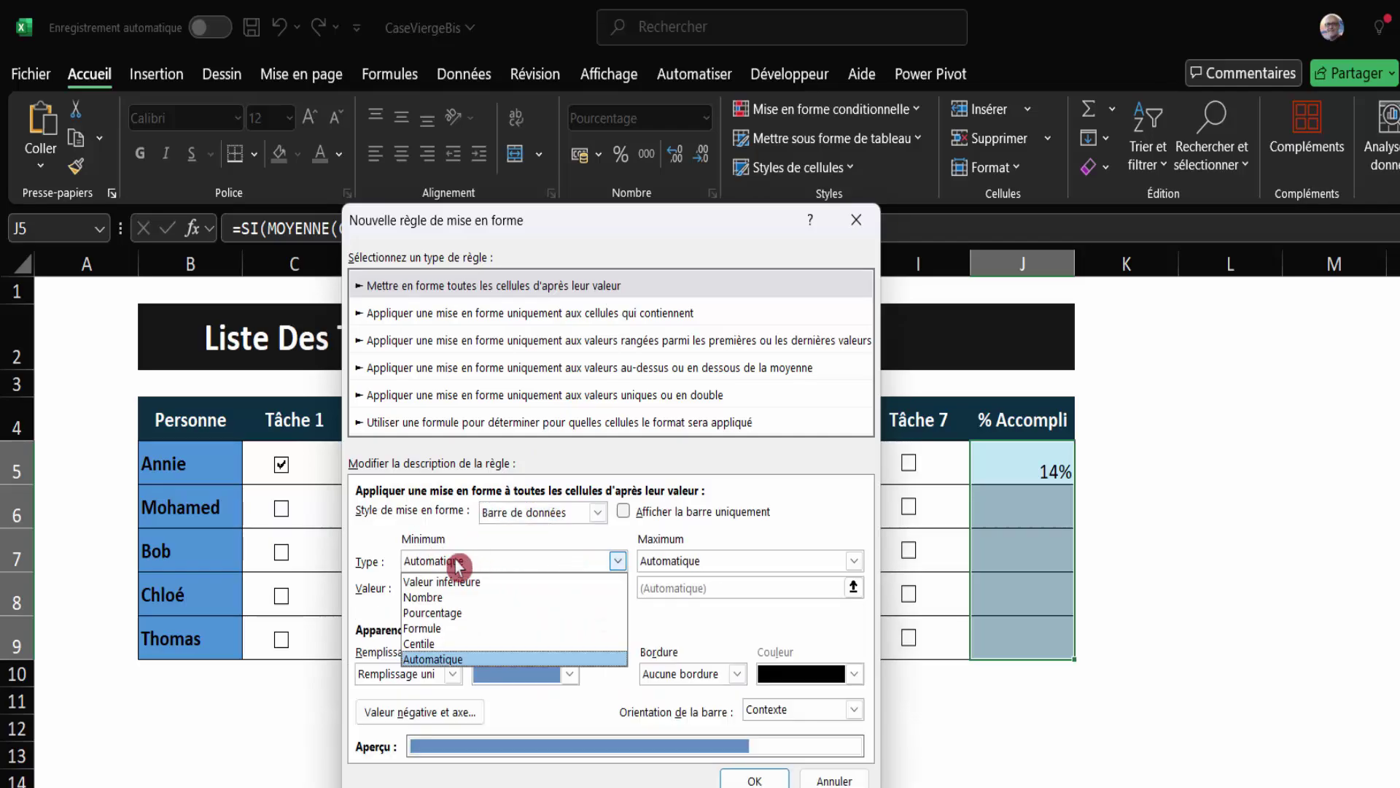
left_click(453, 598)
left_click(707, 563)
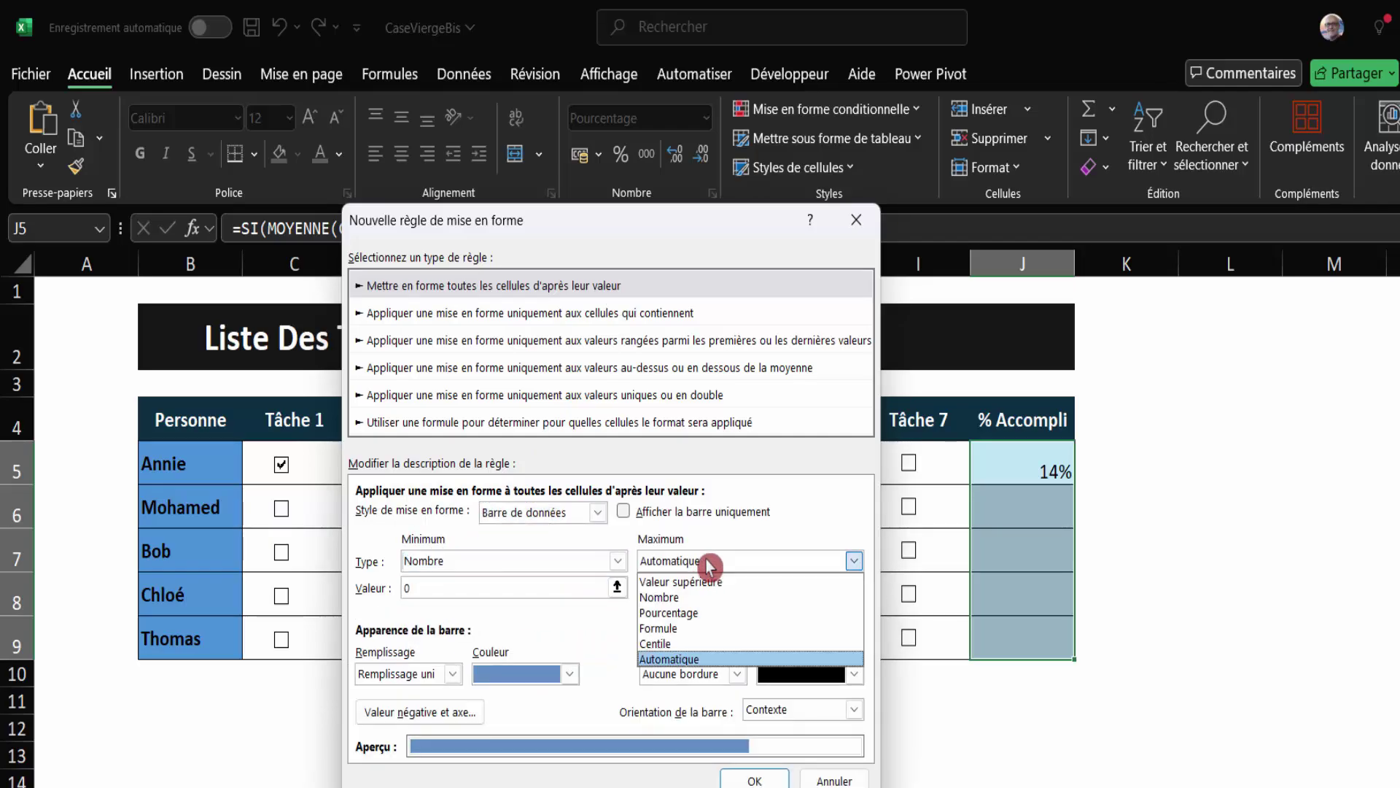
left_click(678, 598)
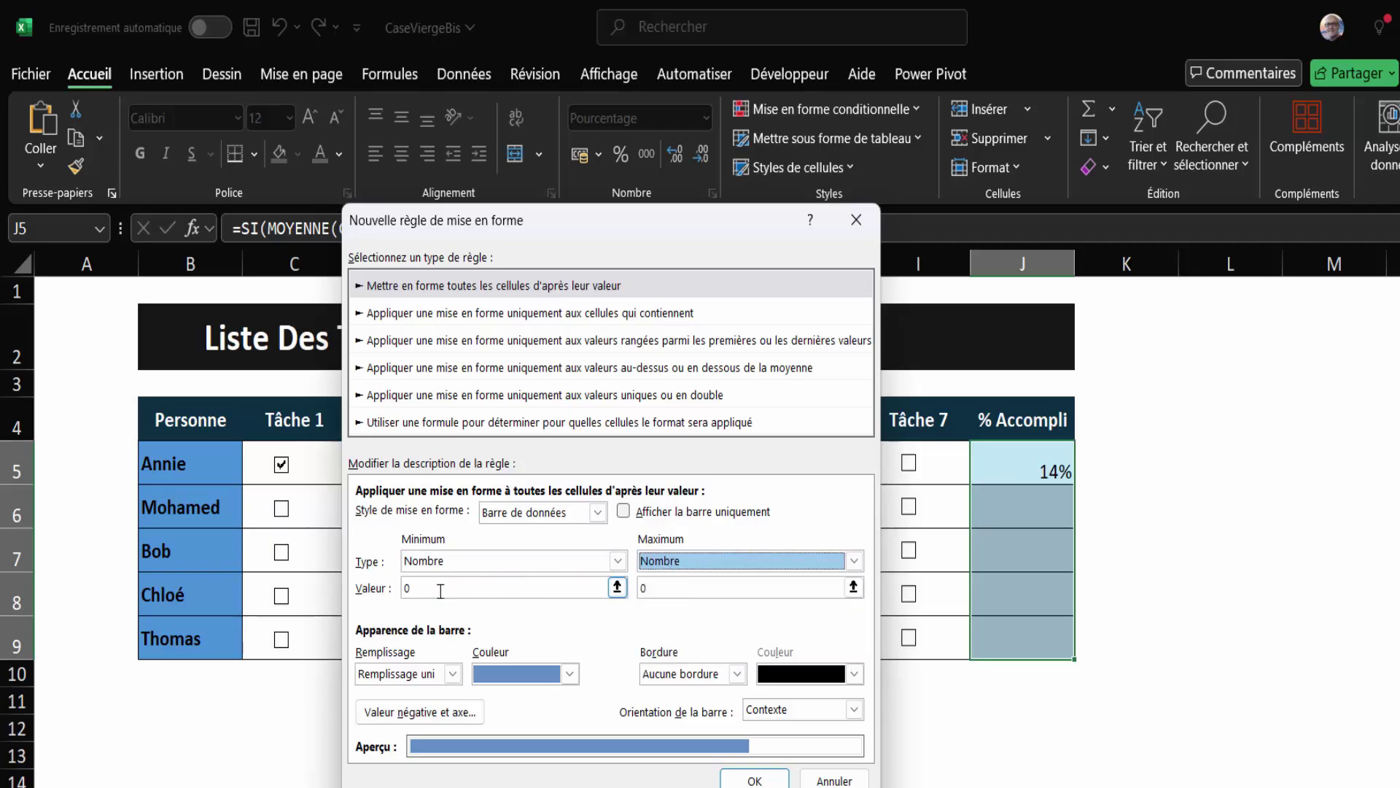
left_click(643, 591)
double_click(644, 592)
type("1")
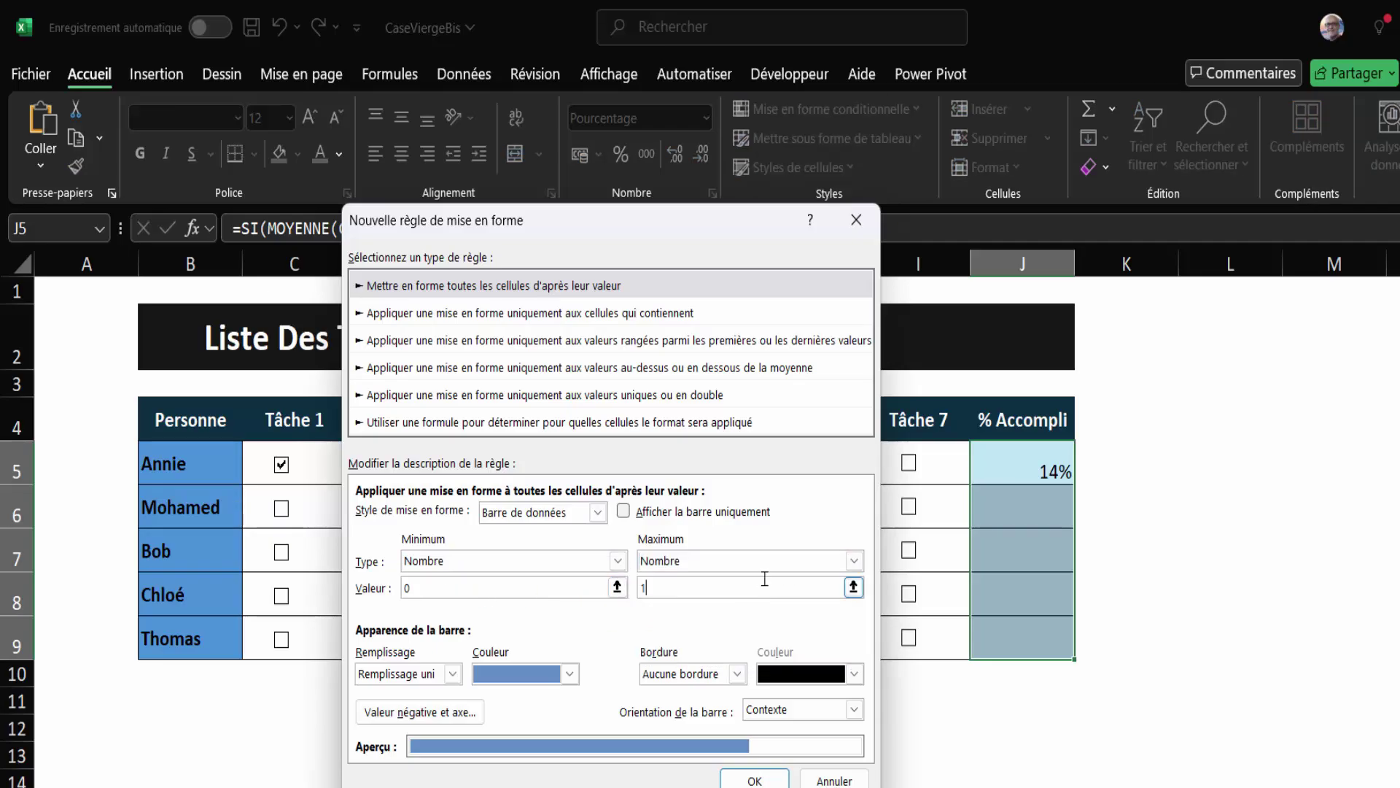
left_click(694, 587)
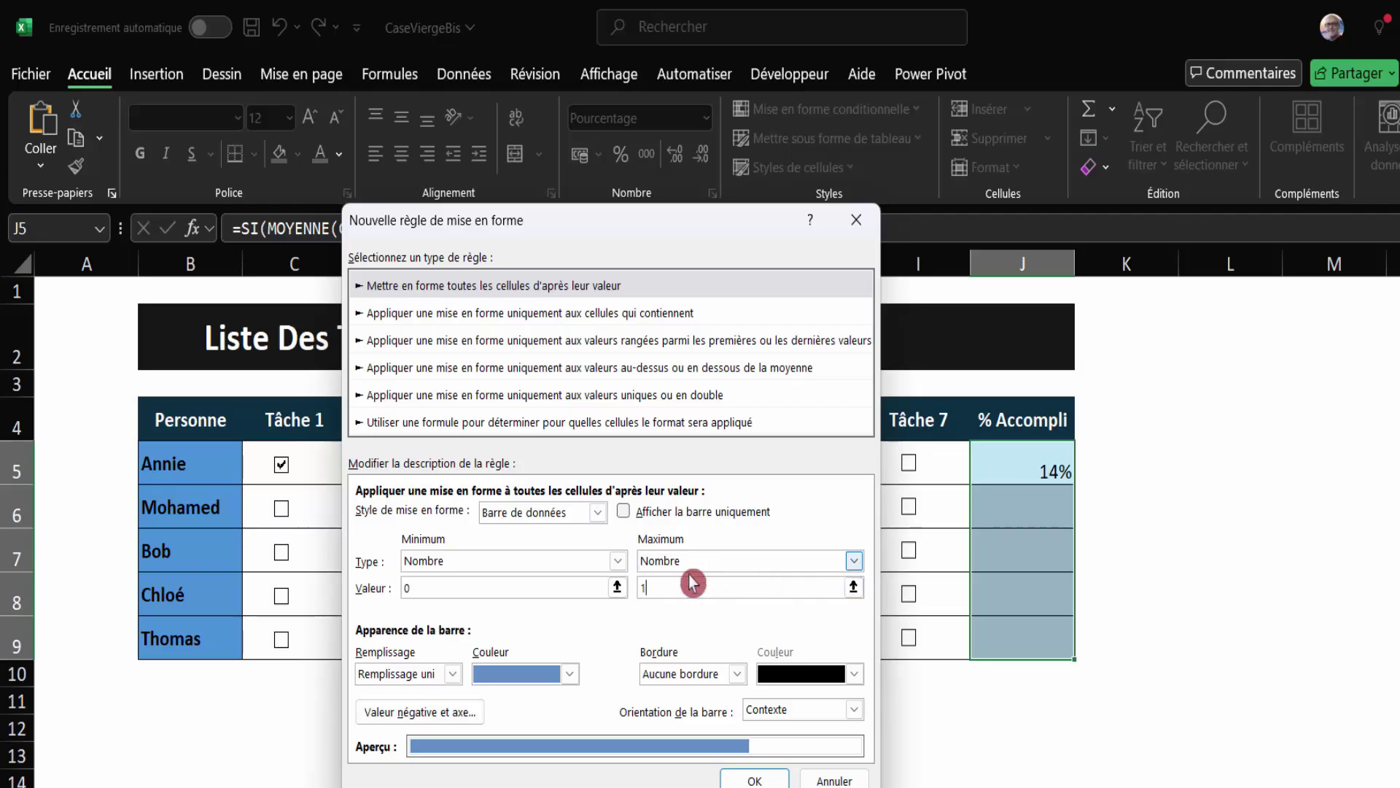
Give the data bars a green gradient fill and apply the rule
left_click(454, 674)
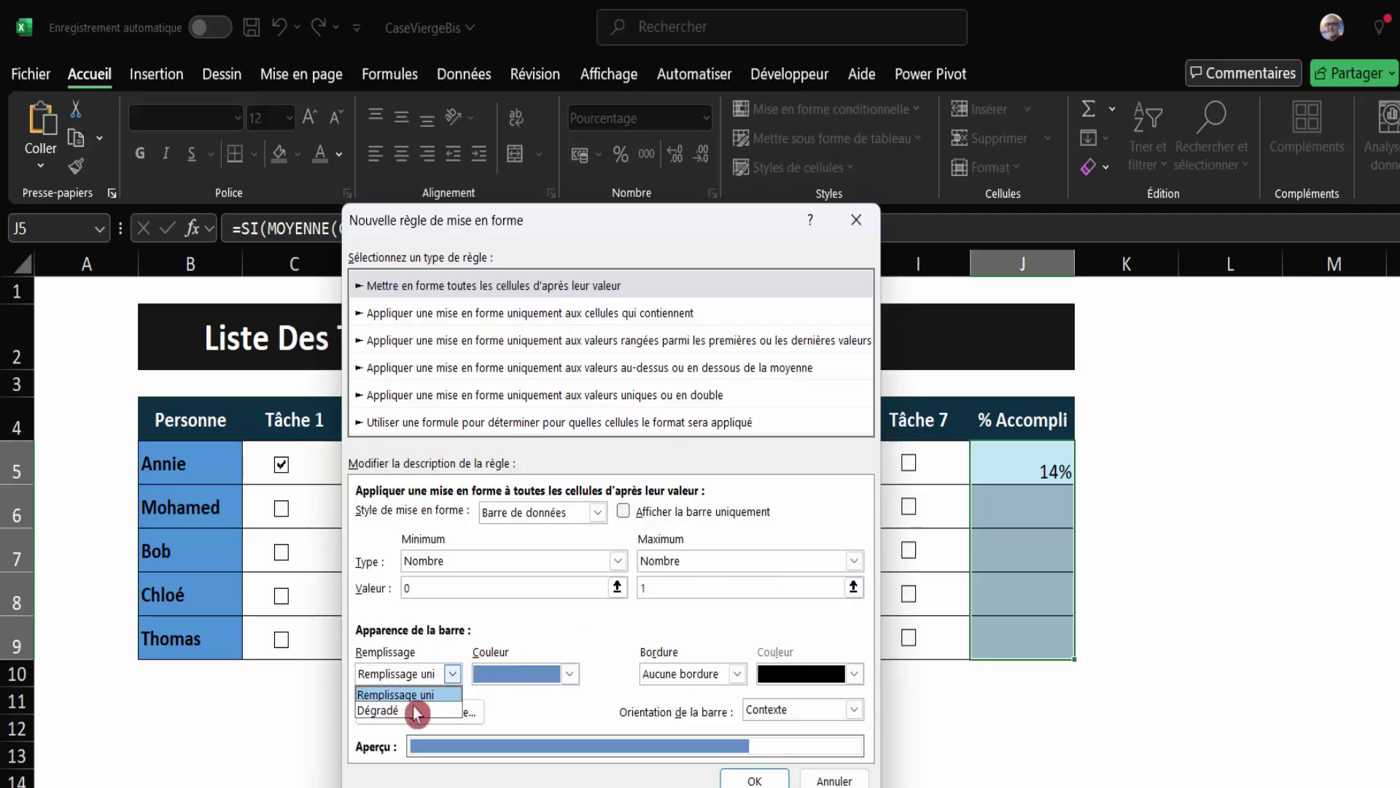
left_click(441, 712)
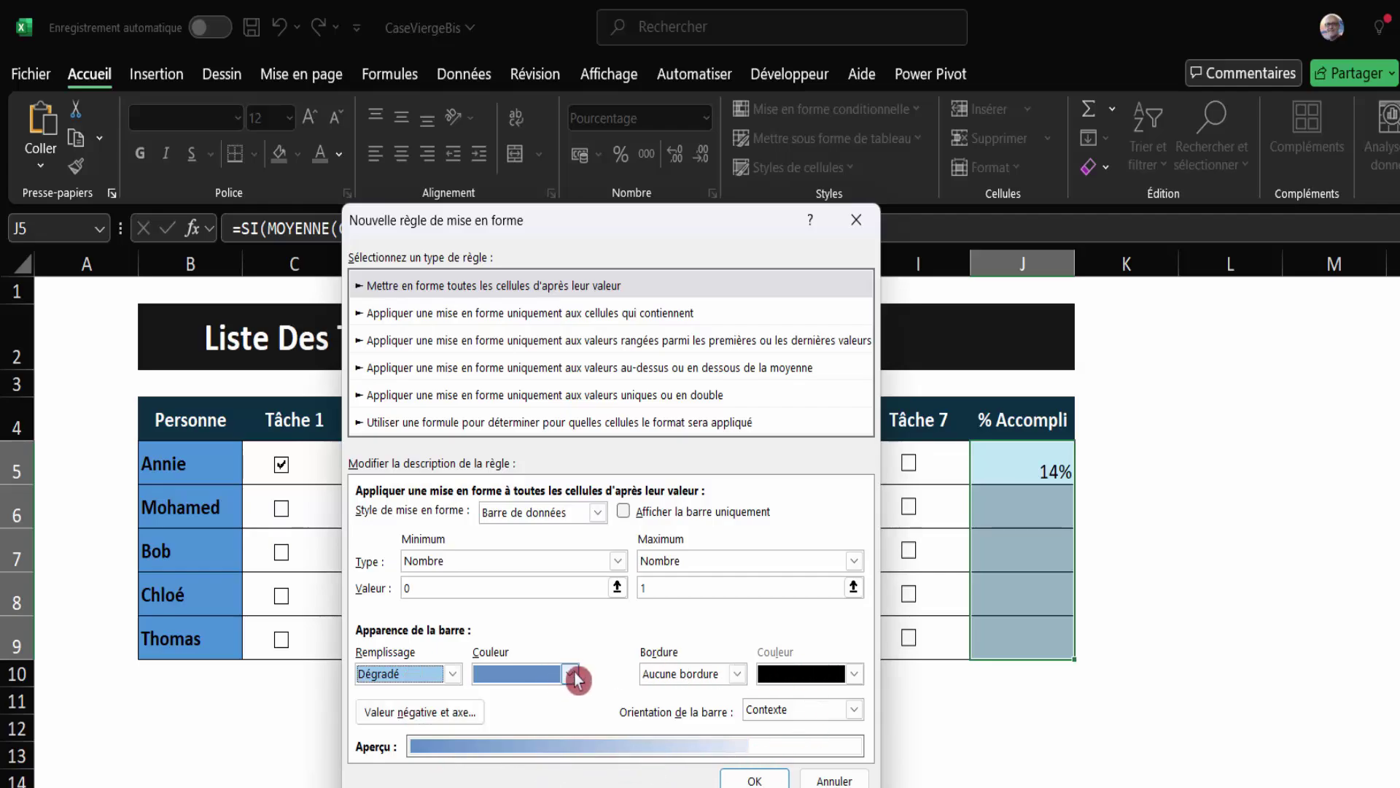
left_click(571, 674)
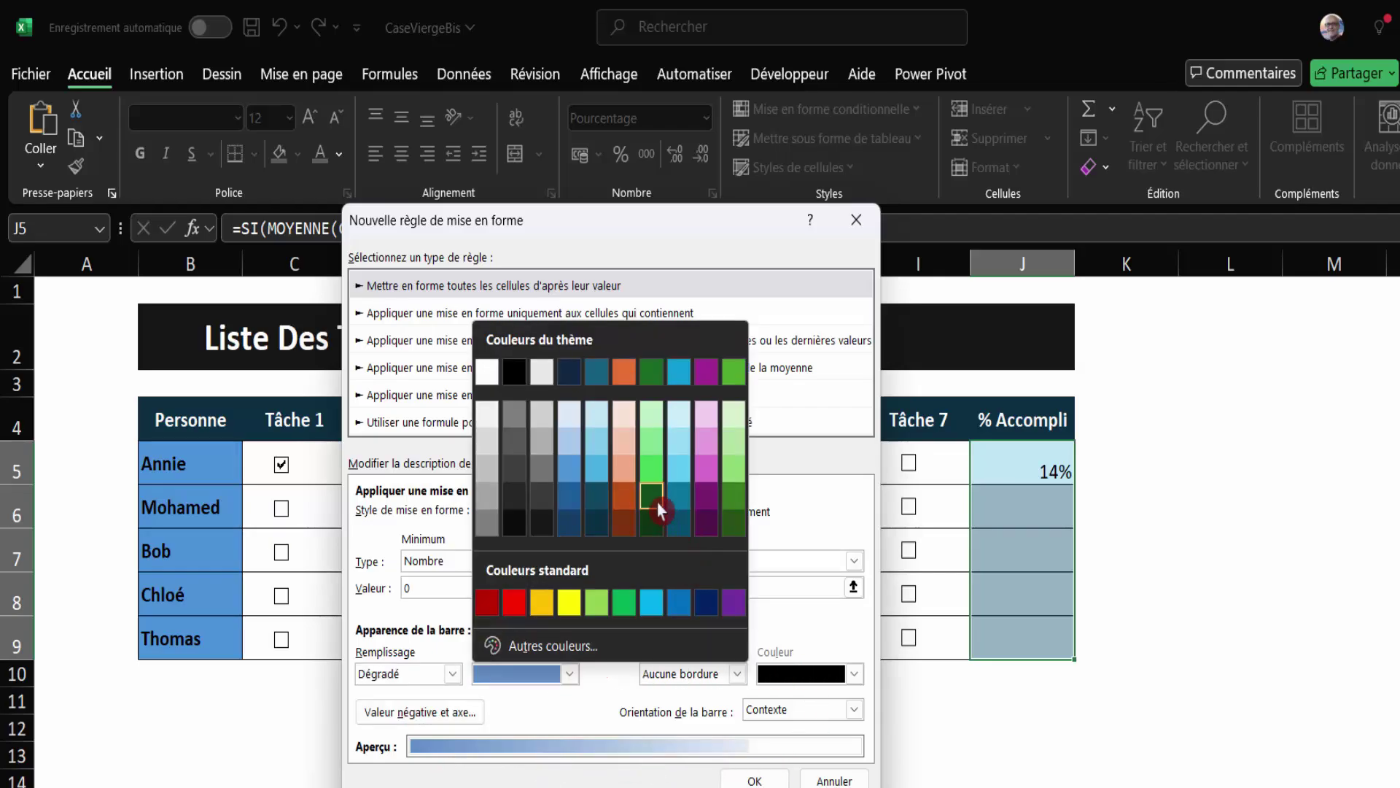
left_click(651, 468)
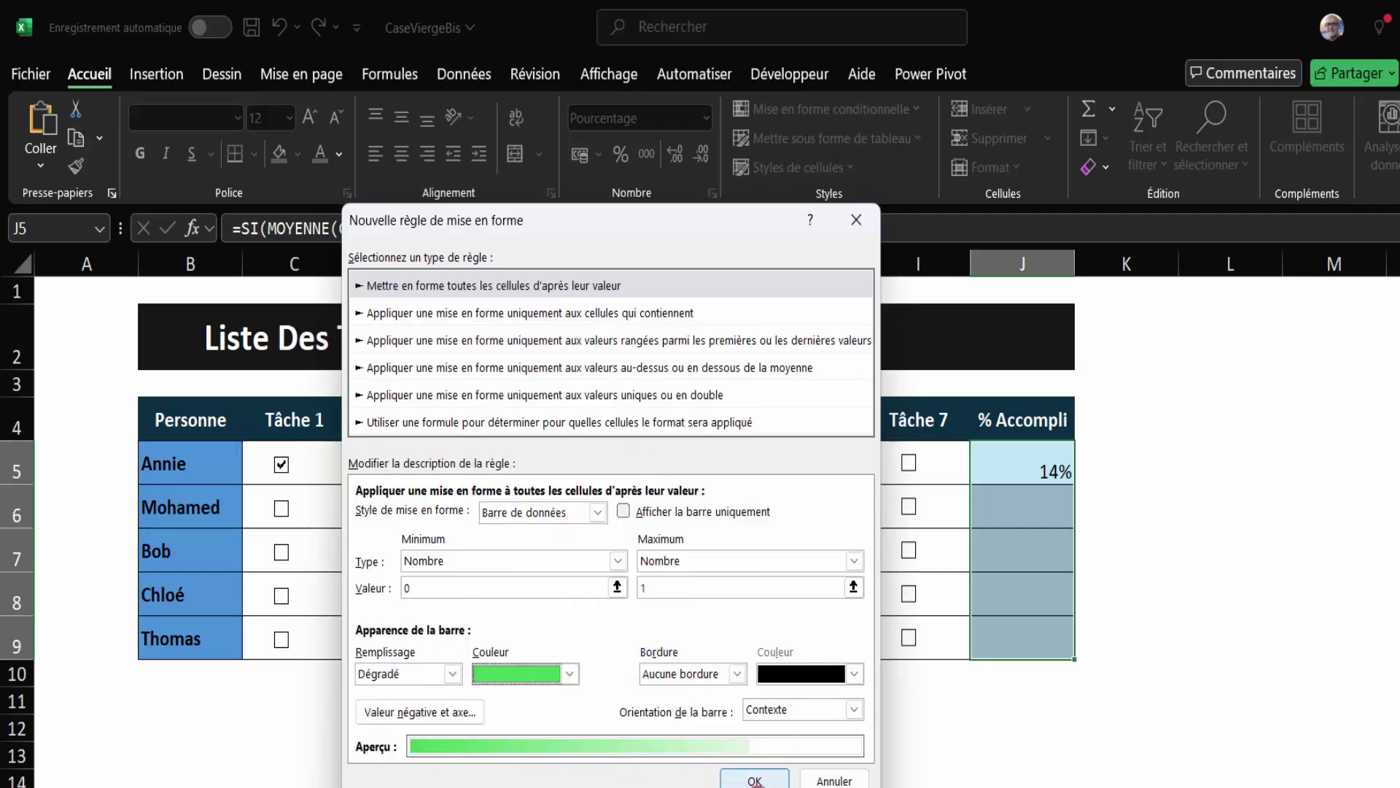
left_click(755, 781)
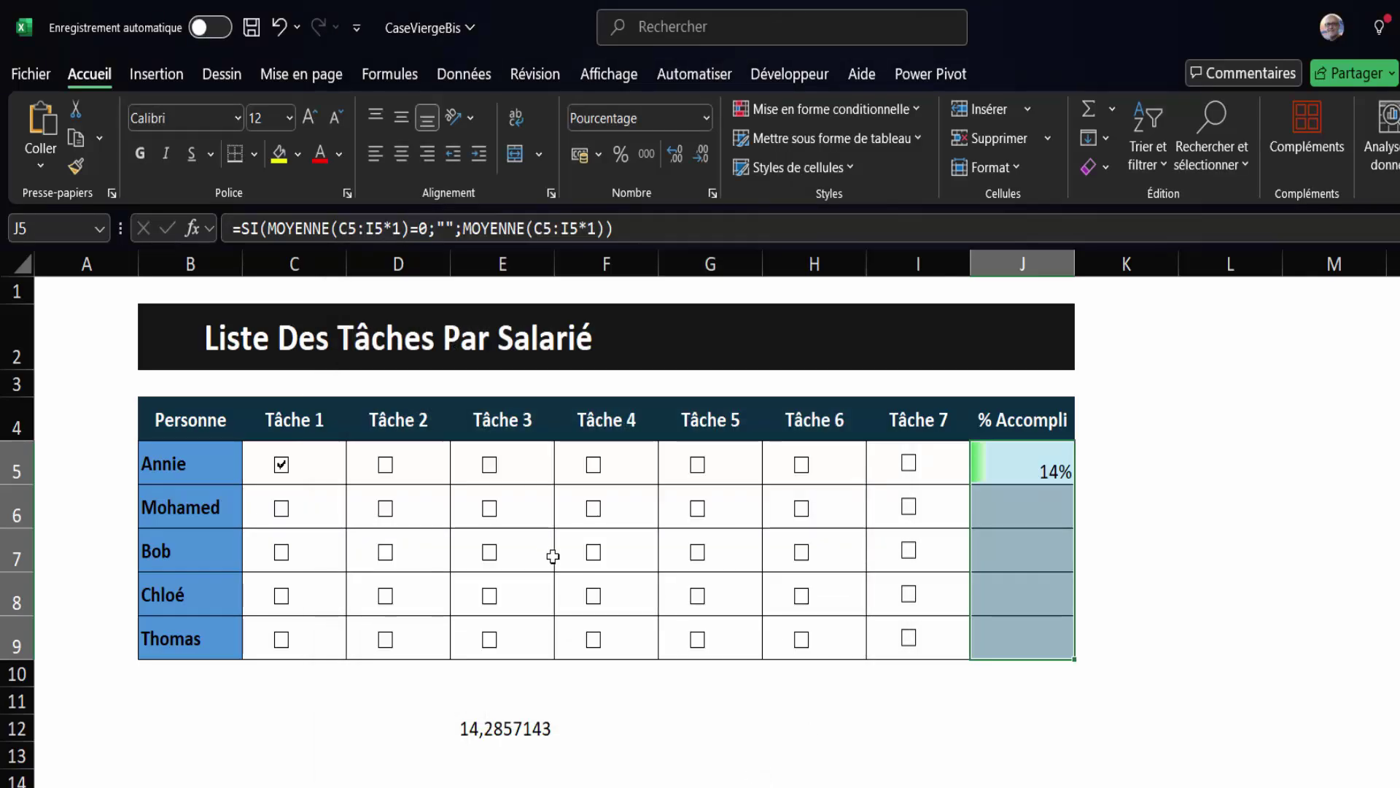
Tick Tâche 2-3 in row one, Tâche 2-6 in row two, and Tâche 6 in row four
left_click(388, 468)
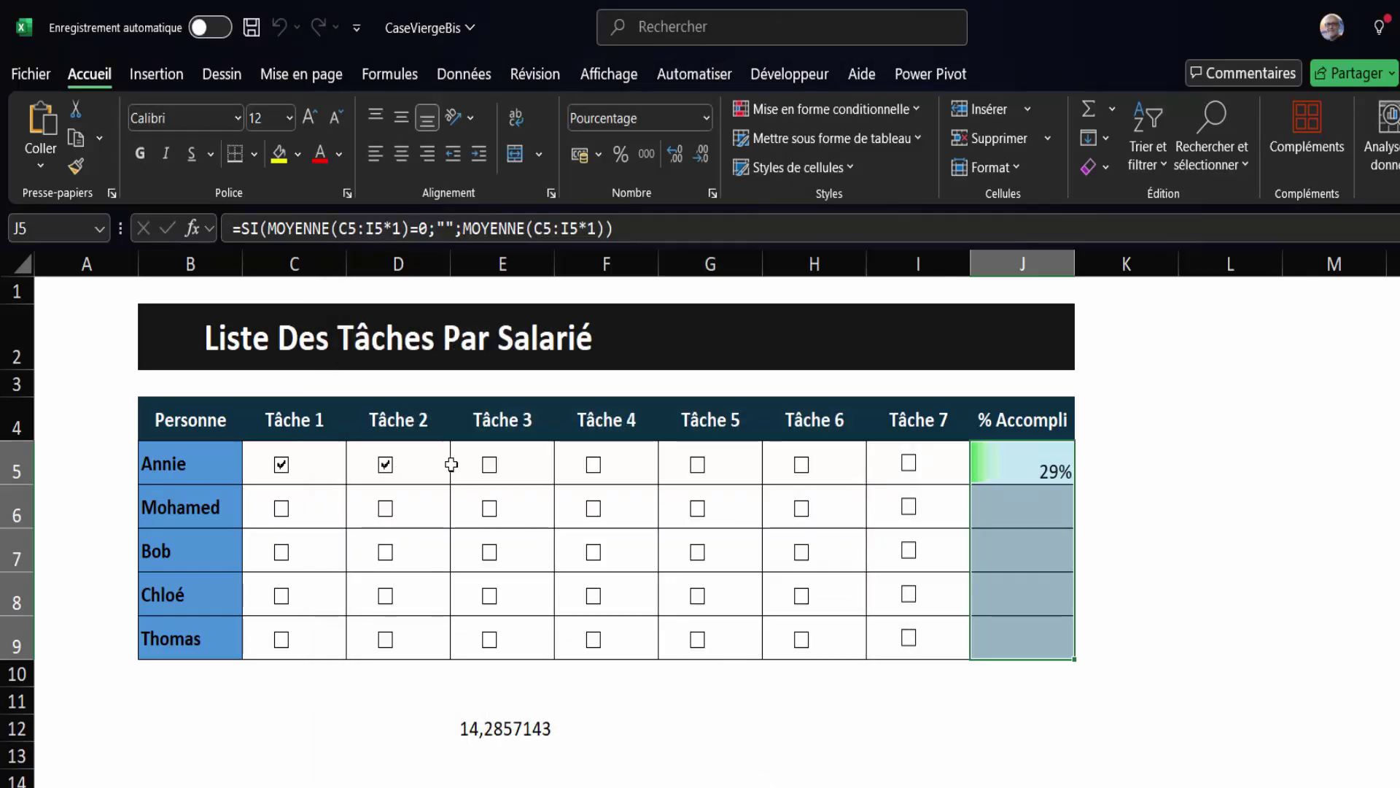
left_click(489, 464)
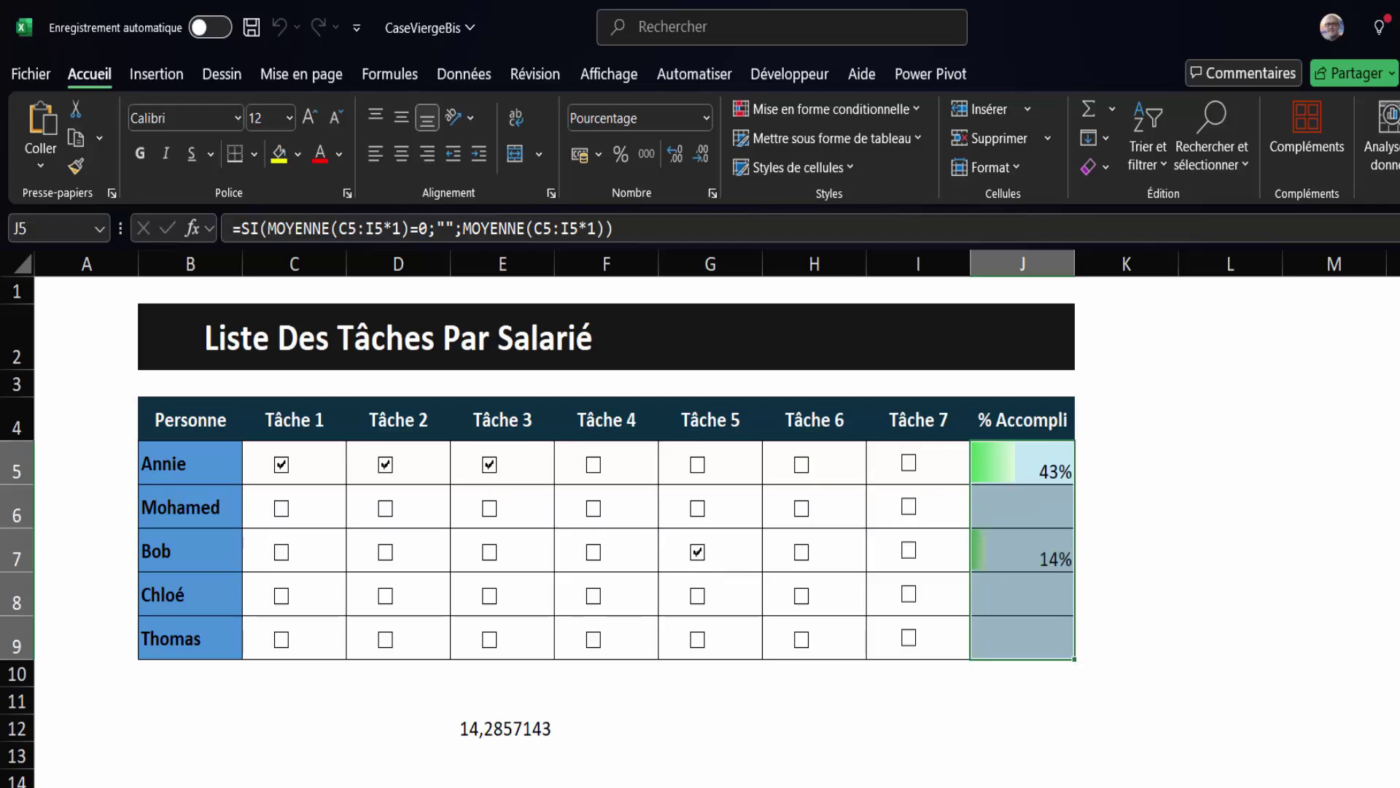
left_click(801, 508)
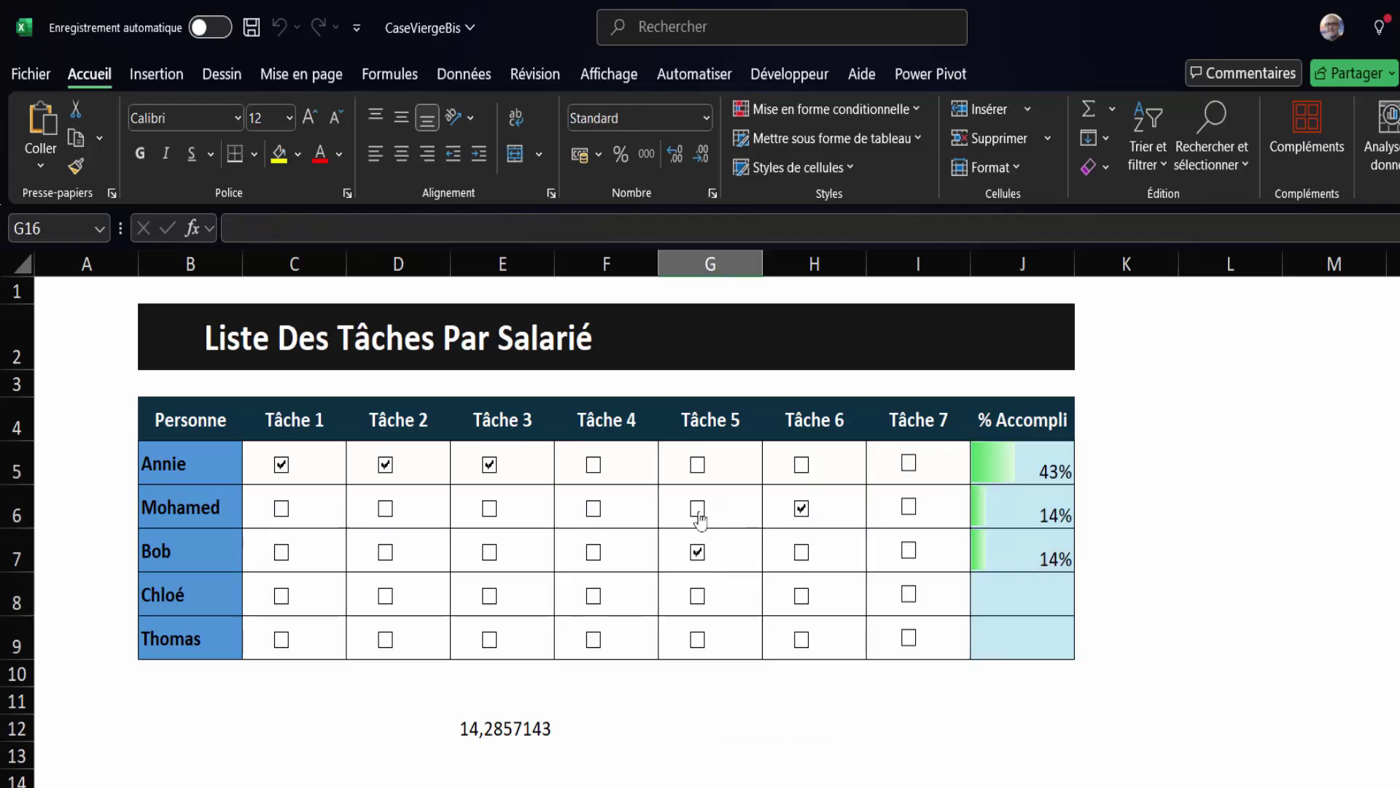
left_click(697, 508)
left_click(593, 508)
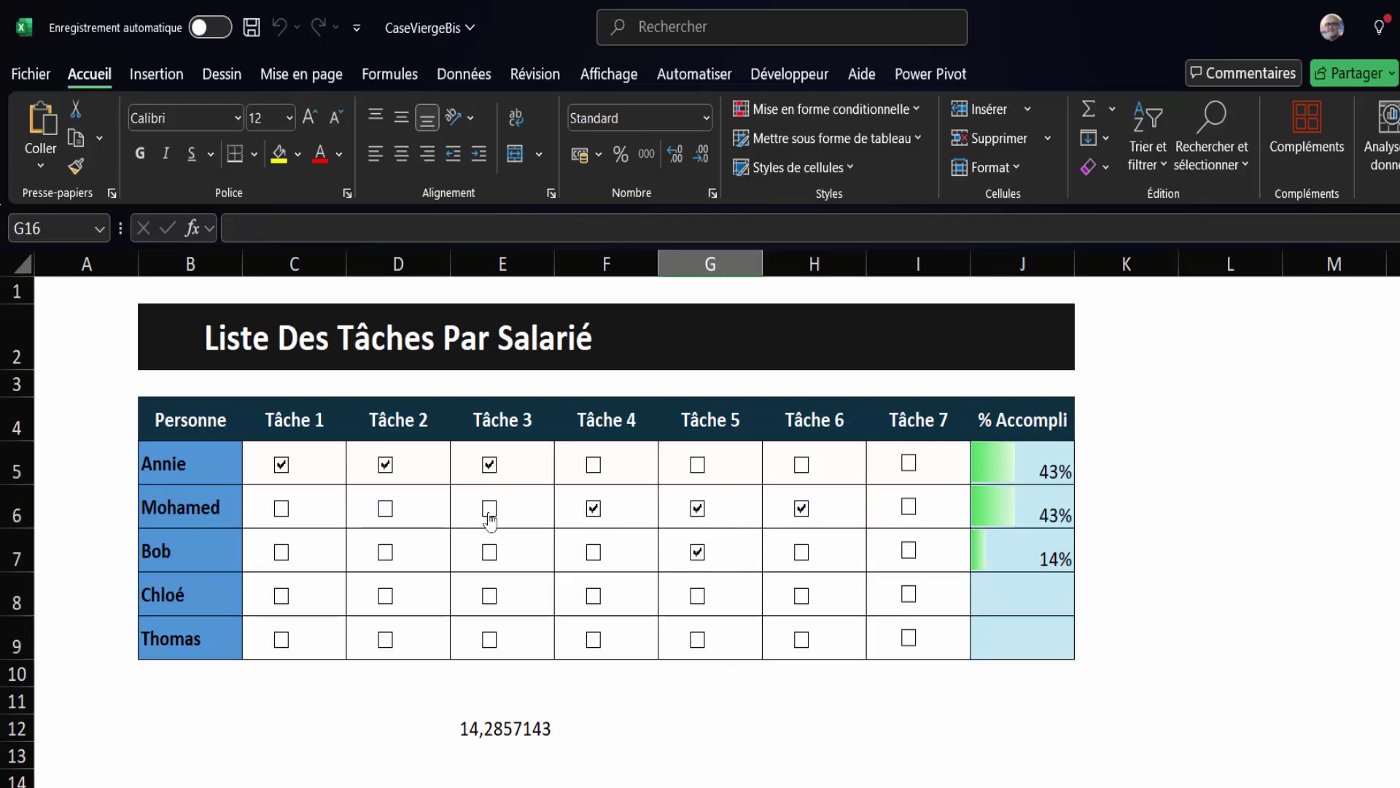
left_click(490, 510)
left_click(385, 508)
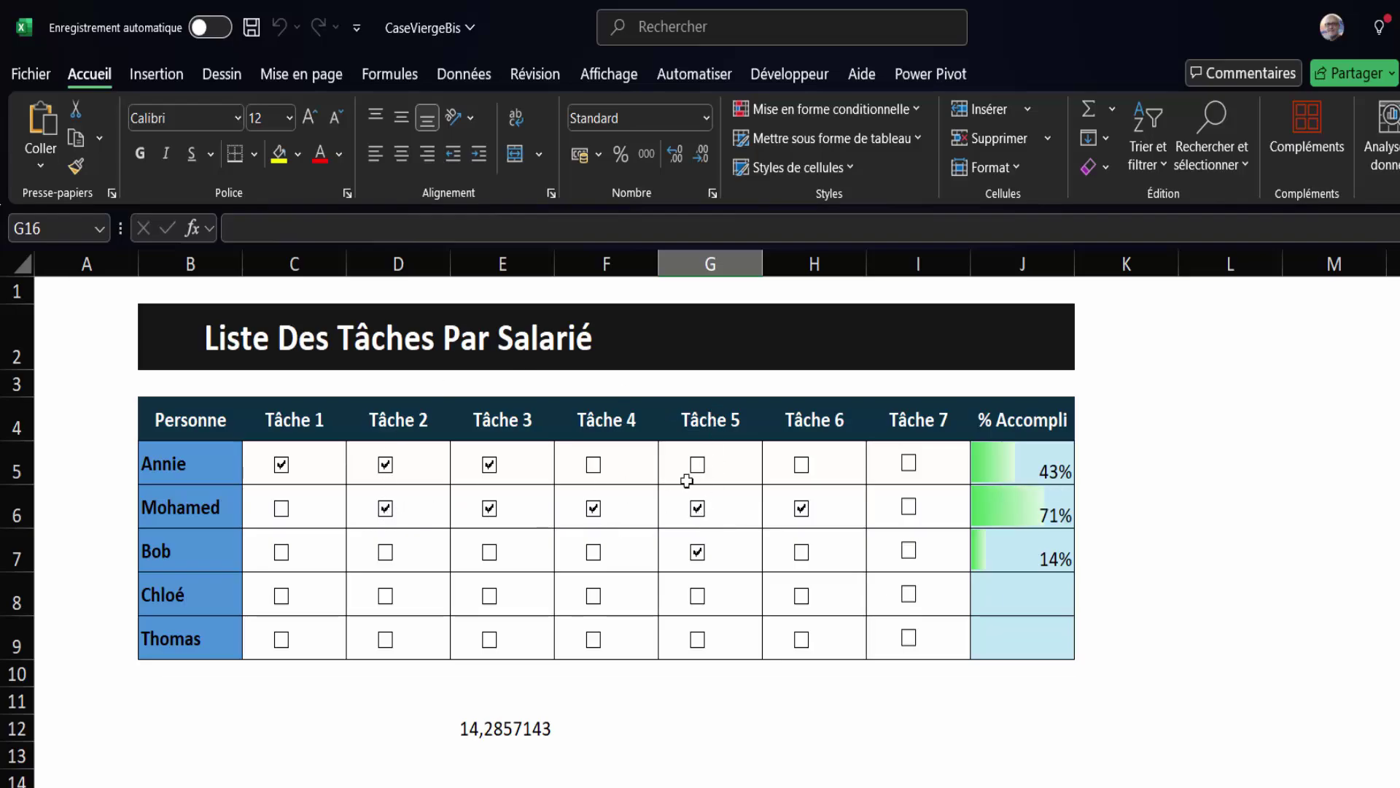
left_click(802, 596)
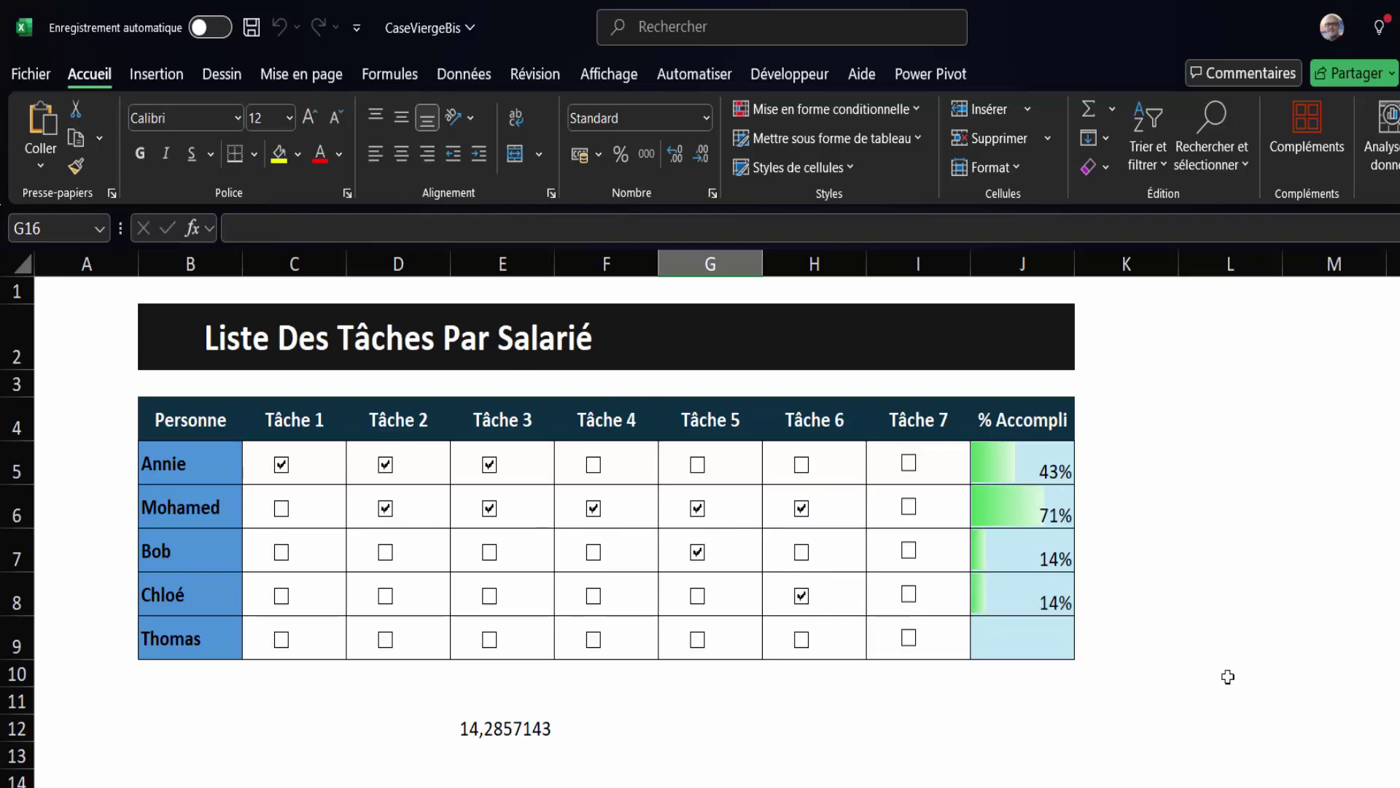
Delete the leftover 14,2857143 value from cell E12
left_click(438, 744)
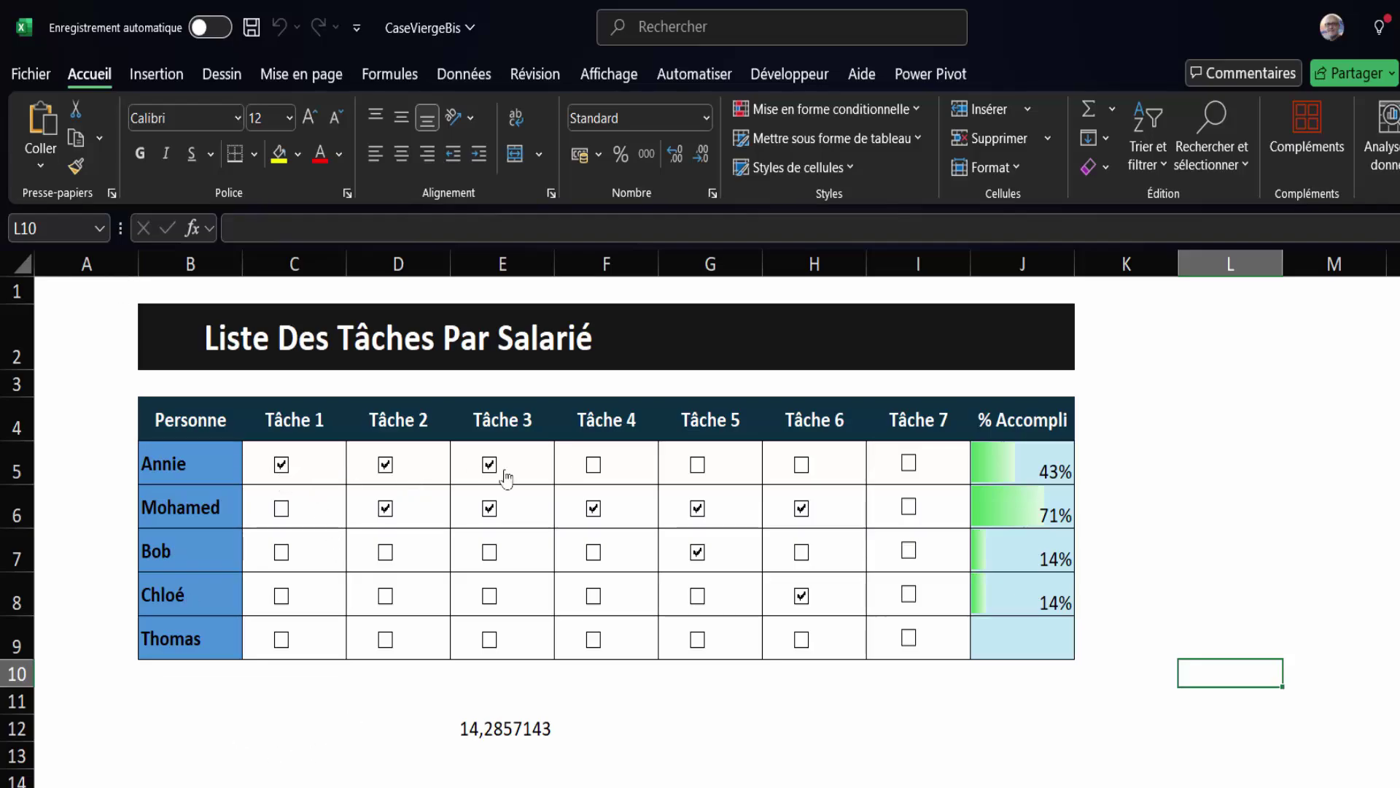
left_click(506, 724)
key("Delete")
left_click(361, 727)
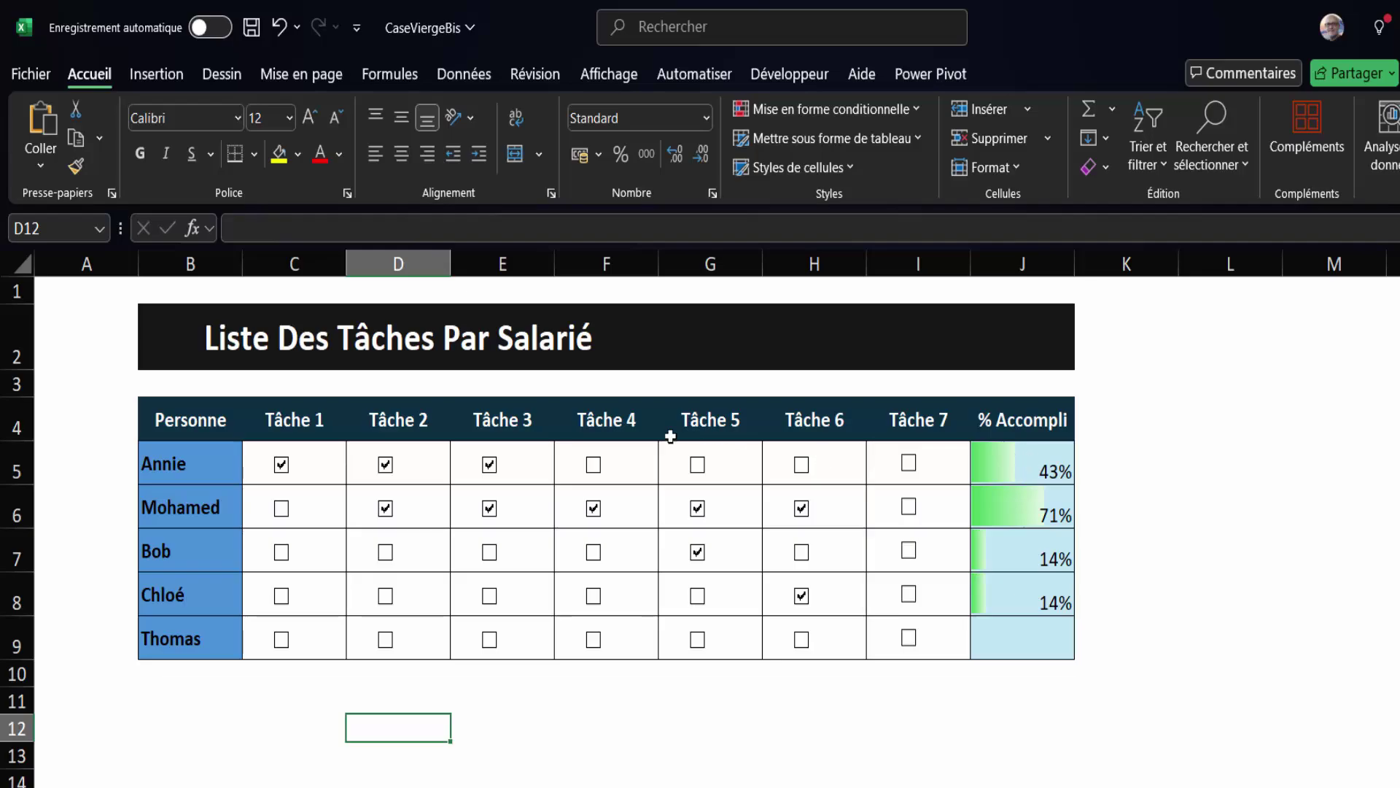
Paste the EffacerCoche procedure below LierCheckbox in Module1 and close the VBA editor
left_click(807, 79)
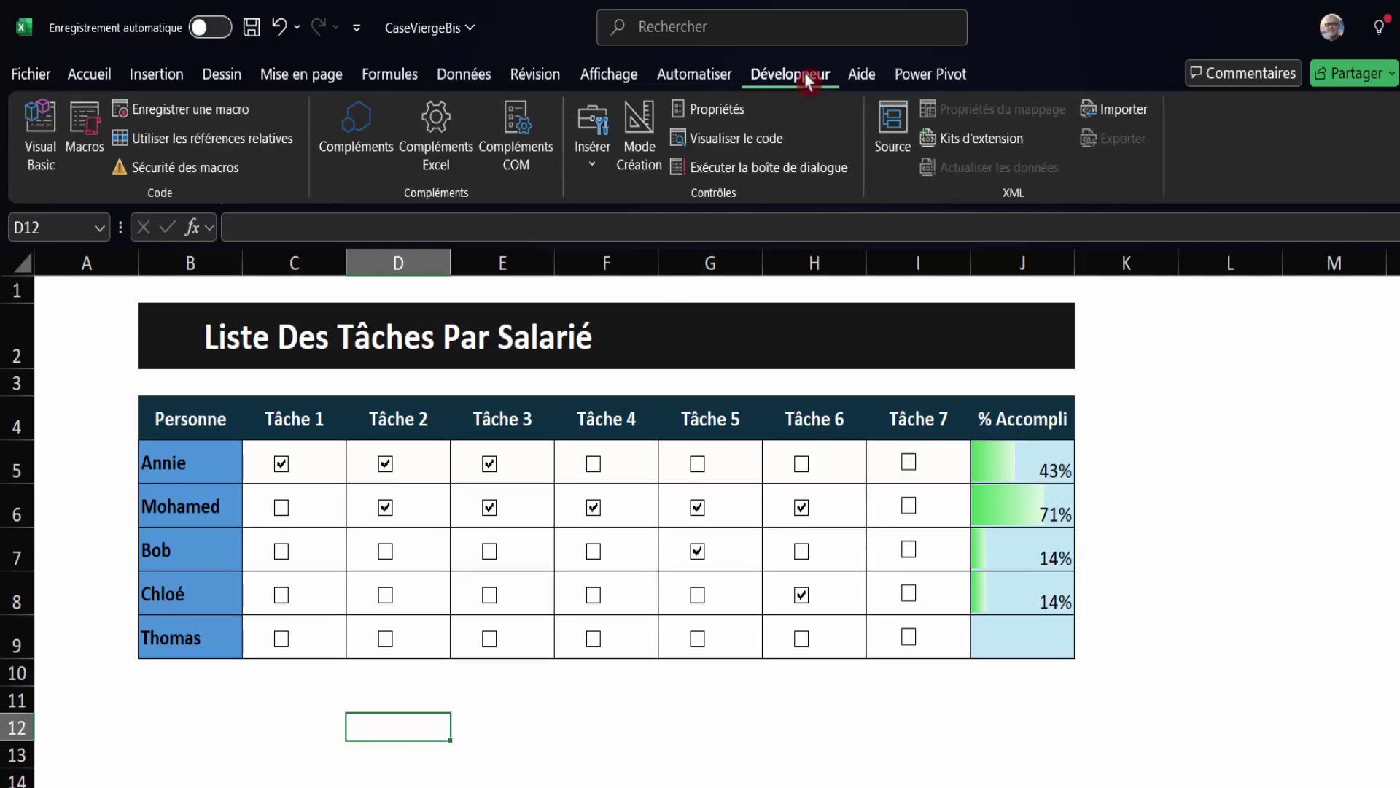
left_click(44, 139)
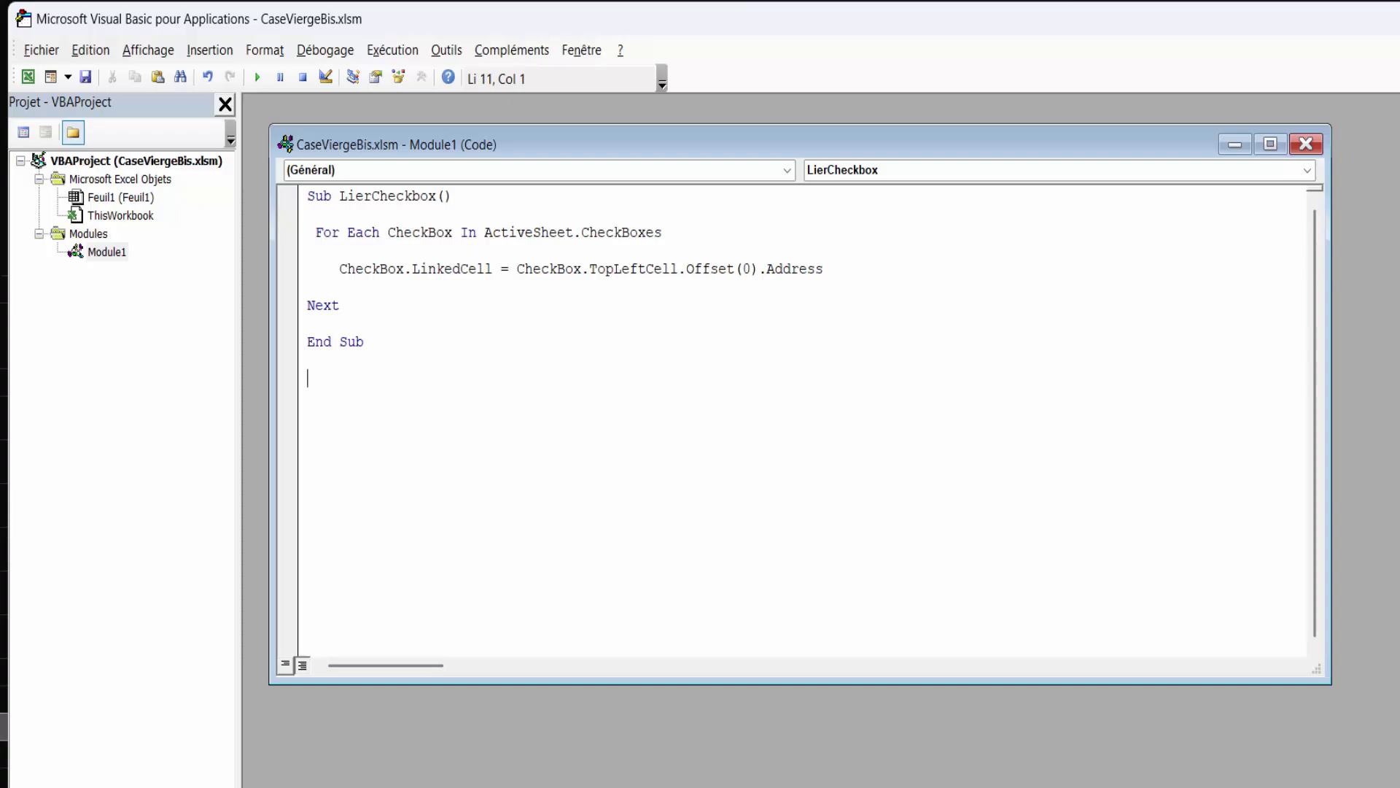
key("alt+F11")
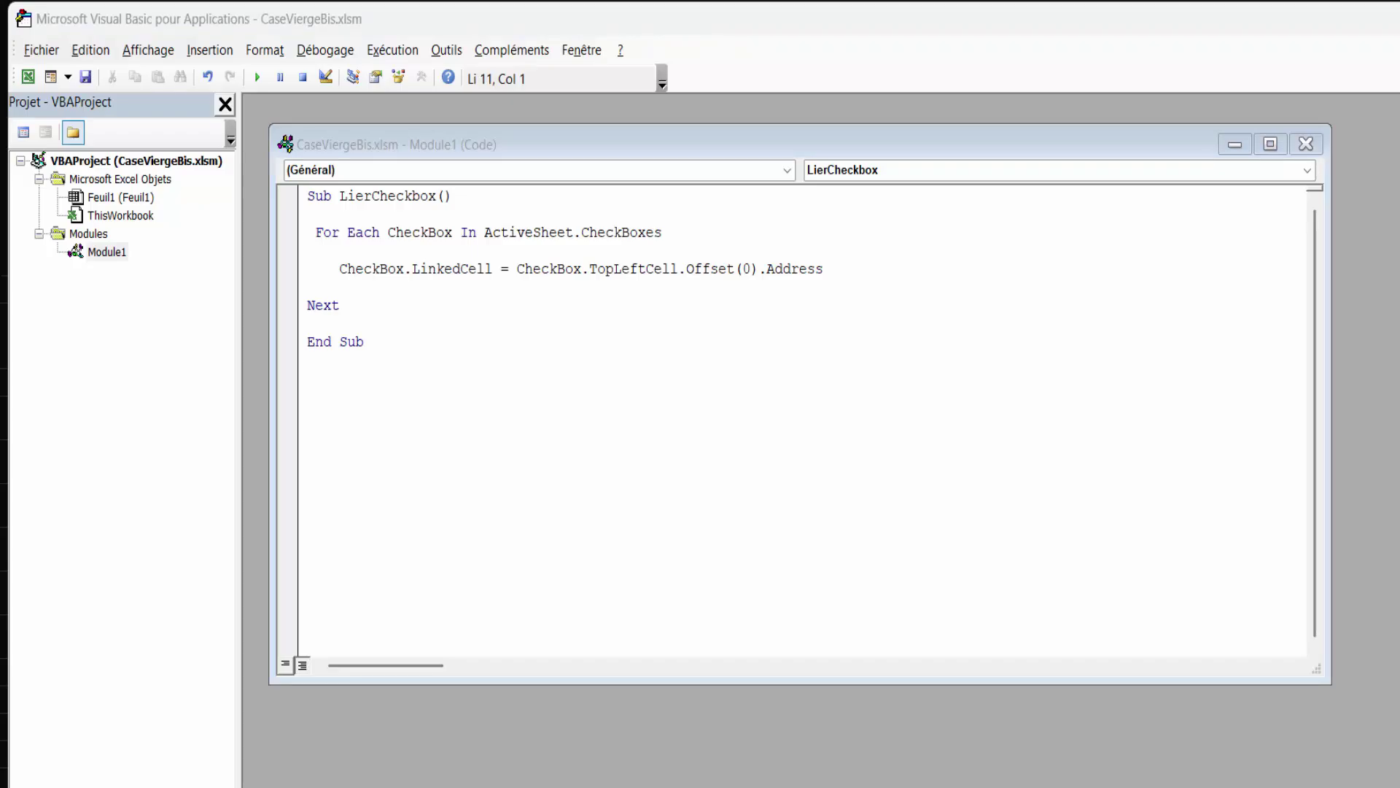
left_click(352, 413)
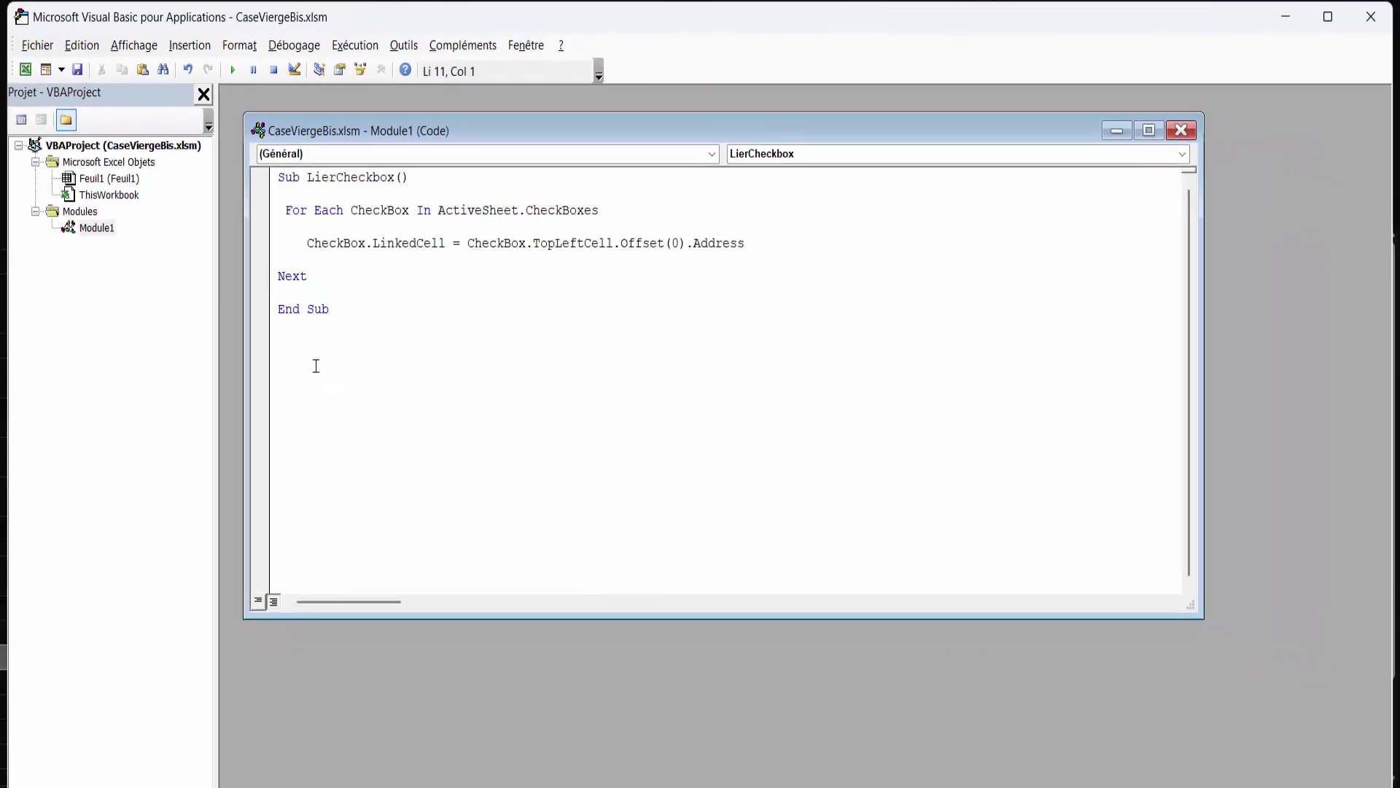
type("Sub EffacerCoche()  For Each CheckBox In ActiveSheet.CheckBoxes  CheckBox.Value = False  Next  End Sub")
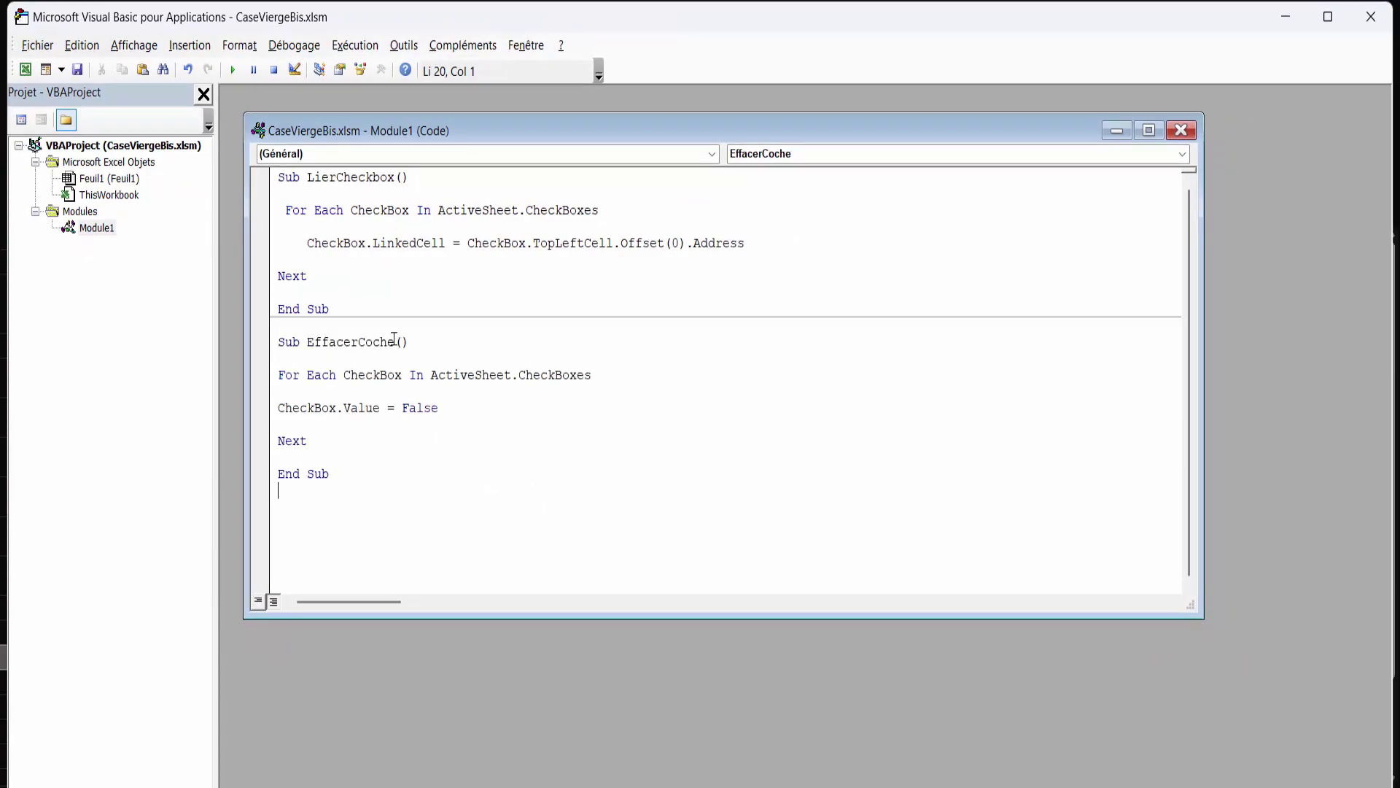
left_click(1375, 19)
left_click(566, 671)
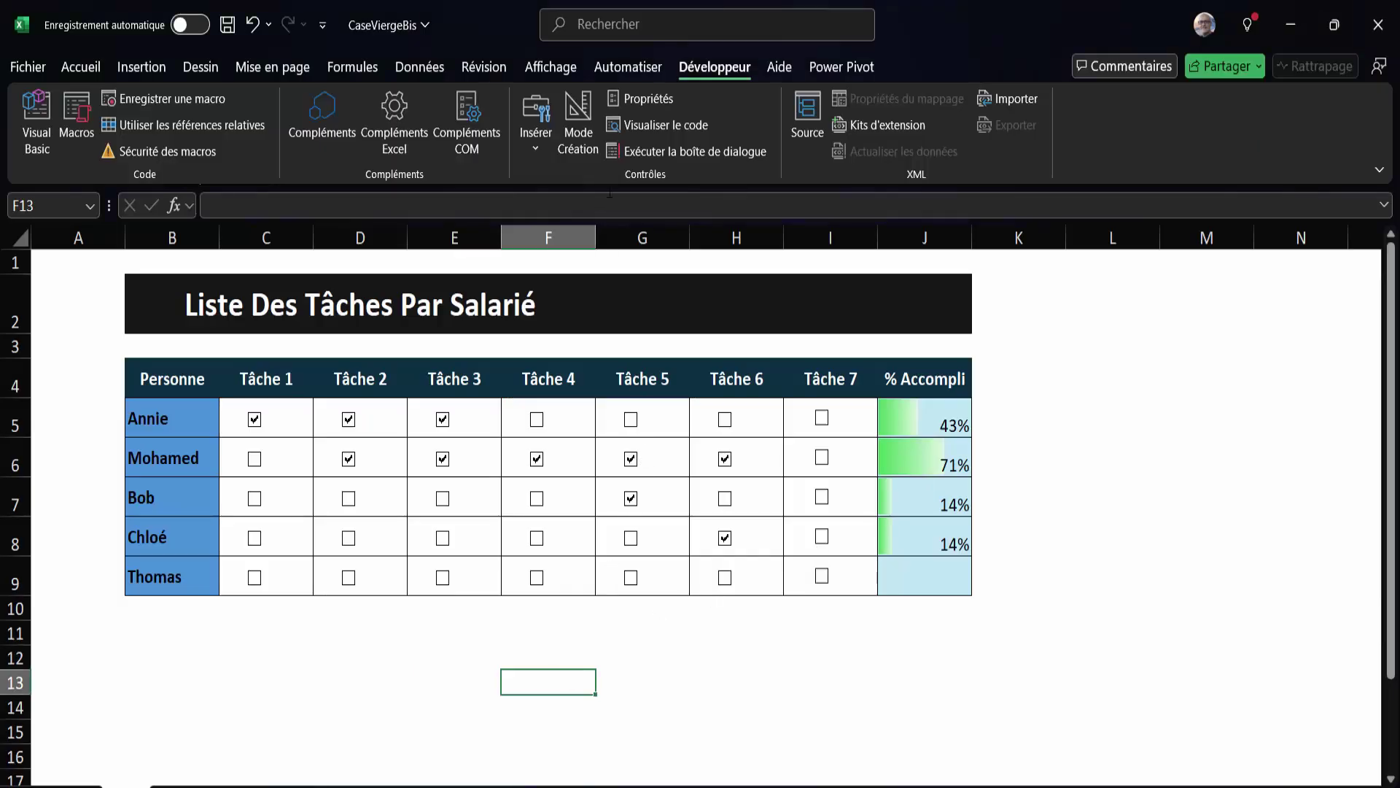
Run the EffacerCoche macro from the Développeur Macros list to clear every checkbox
left_click(719, 66)
left_click(77, 124)
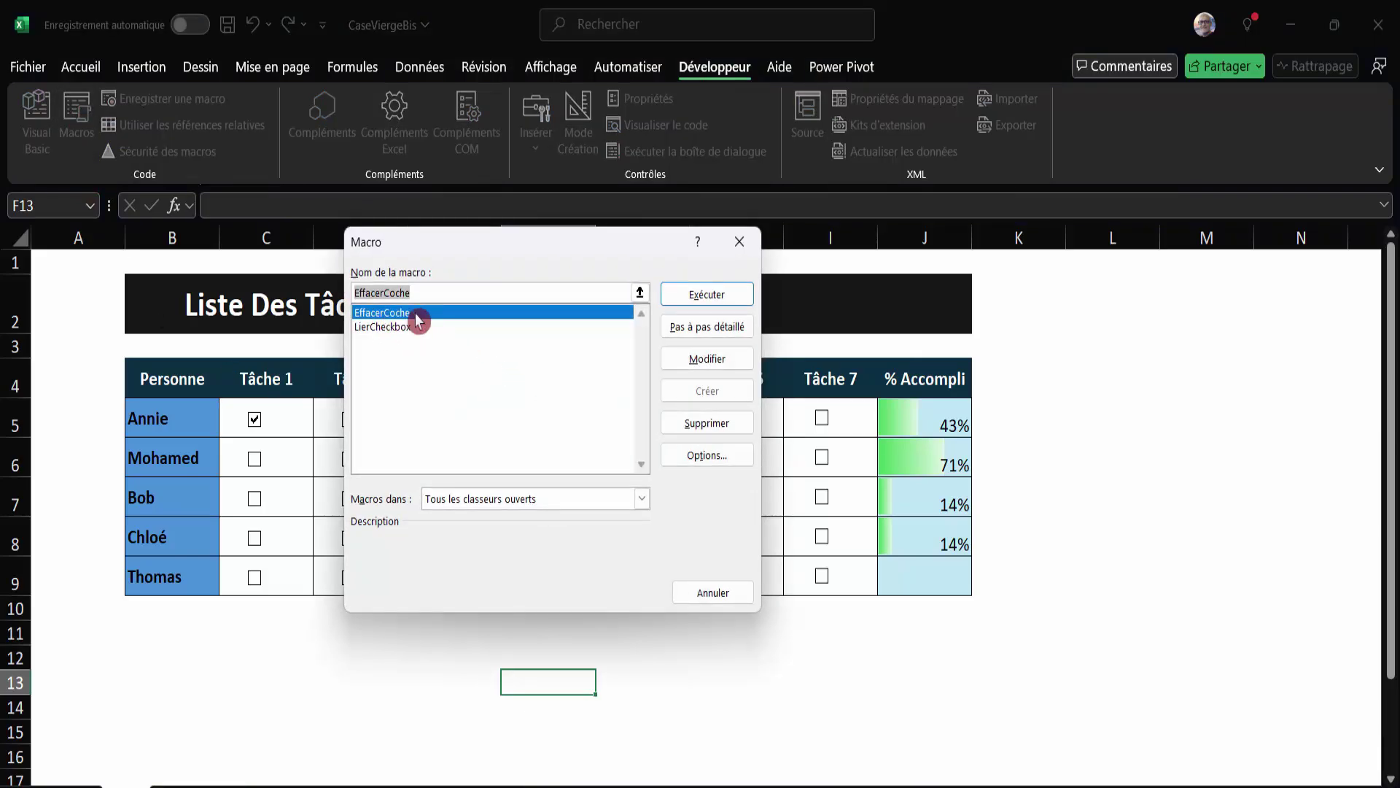
left_click(722, 299)
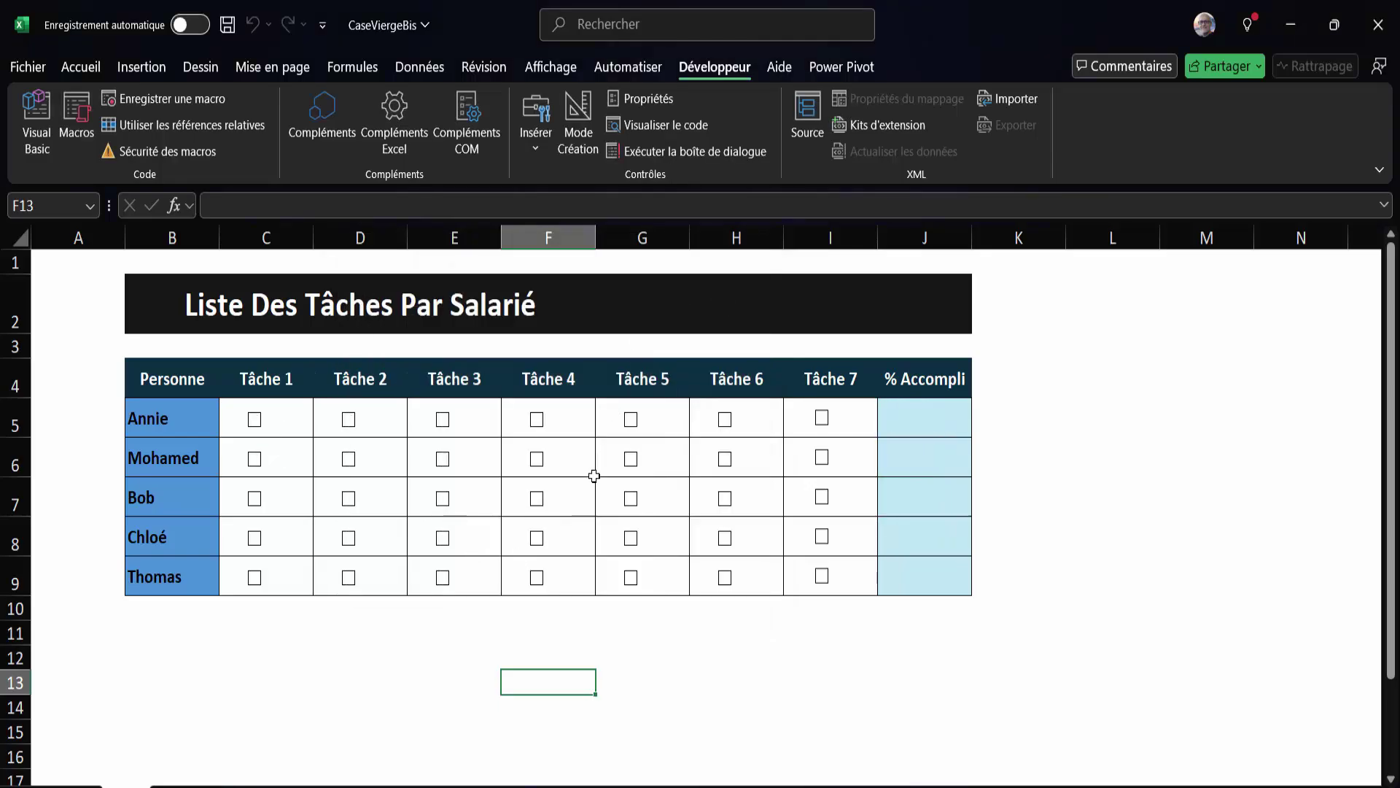
Tick Annie's Tâche 3 and Tâche 4 boxes so she shows 29%
left_click(443, 420)
left_click(537, 419)
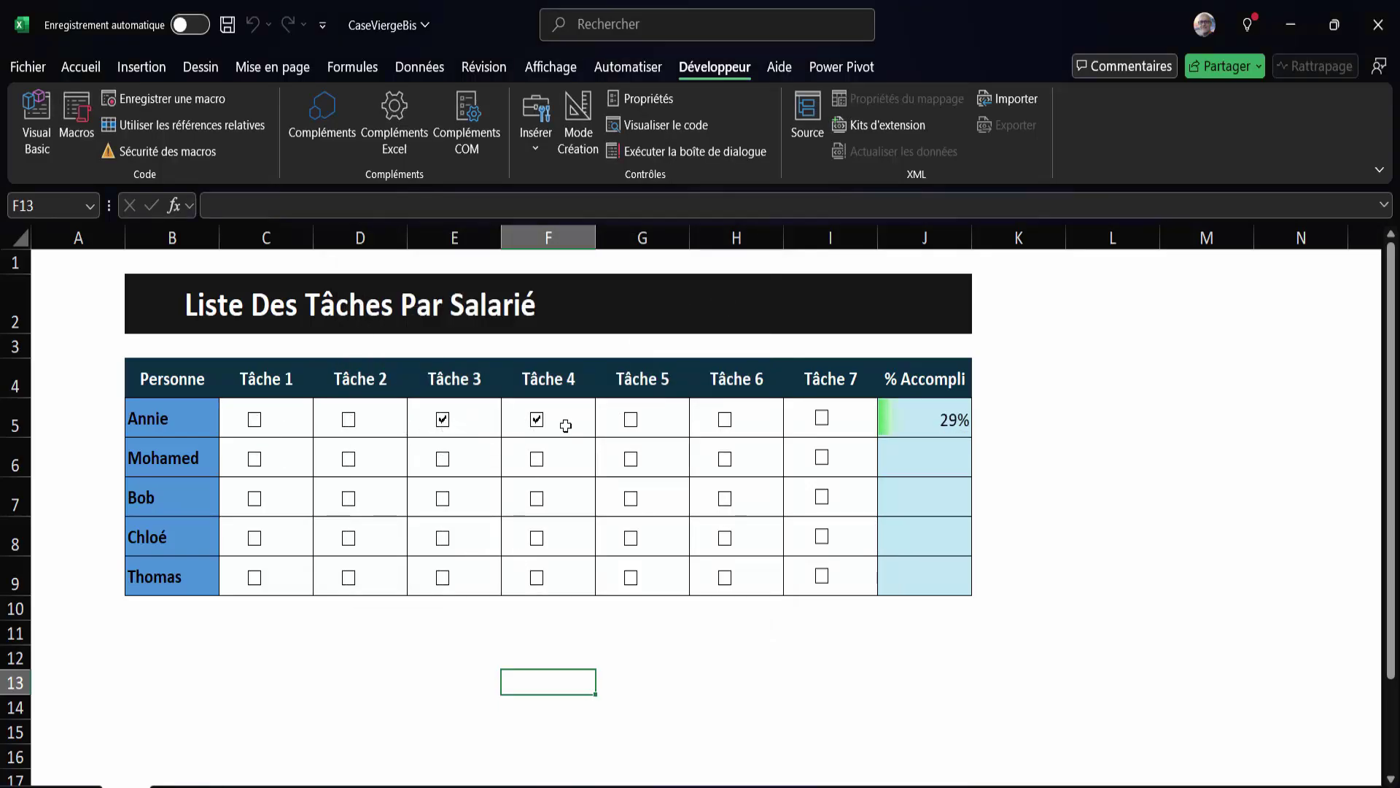
left_click(1084, 585)
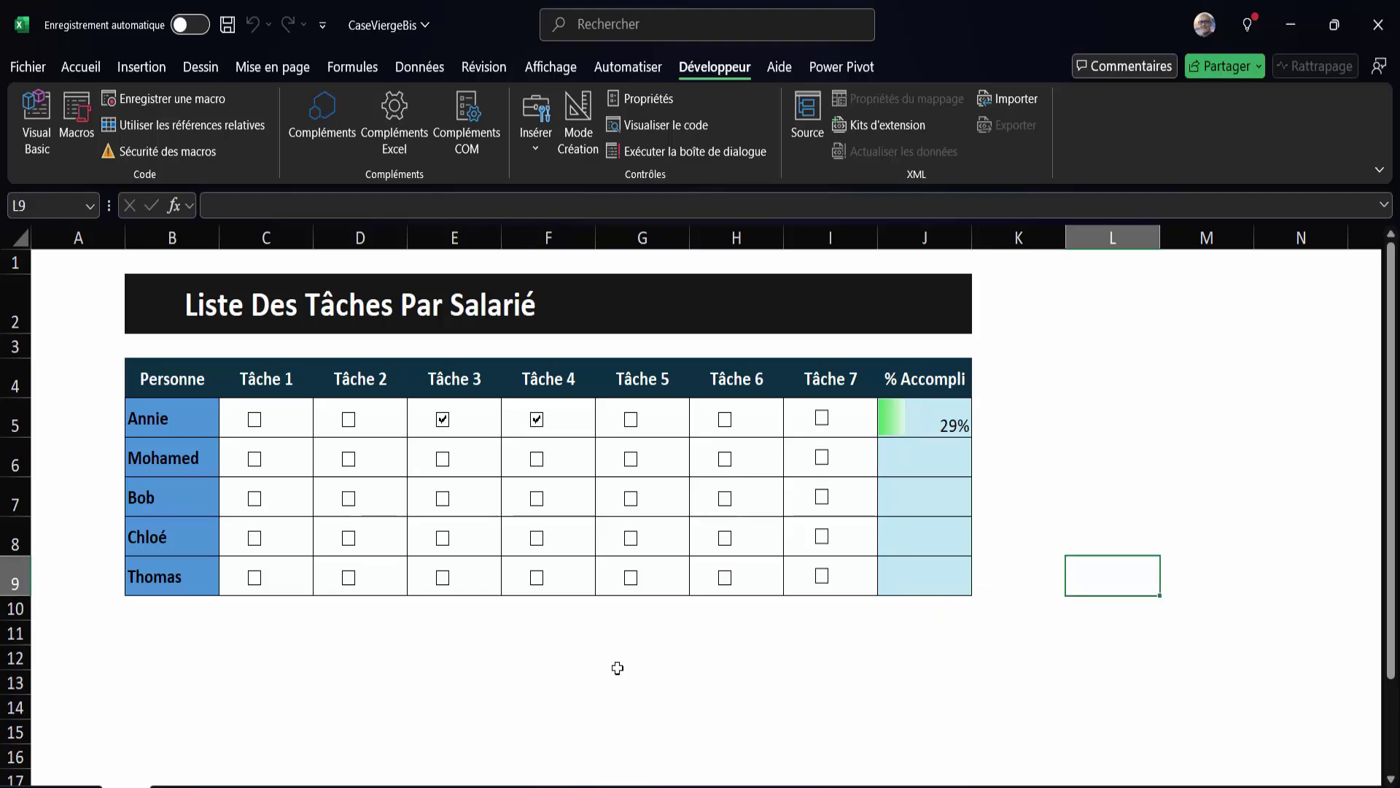
left_click(141, 66)
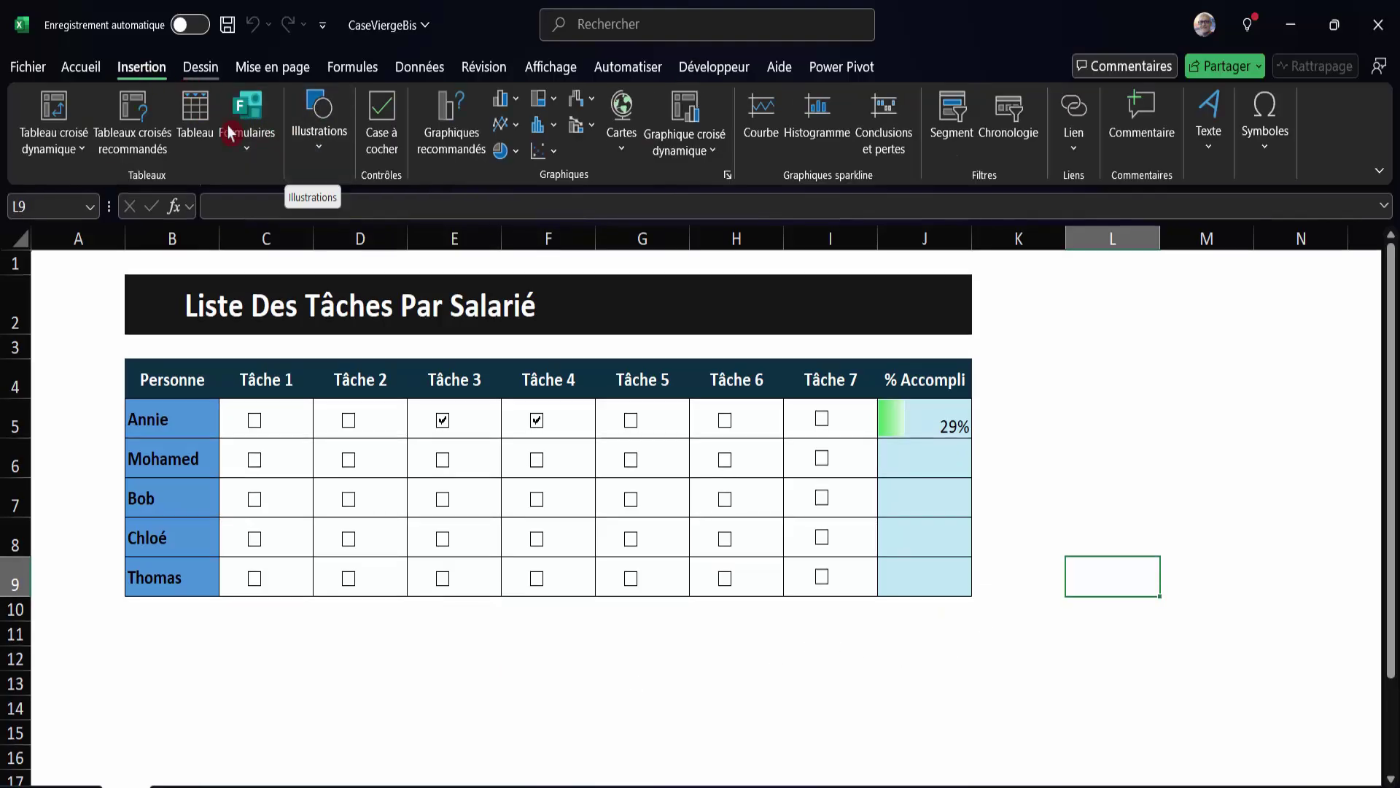
Draw a rounded rectangle right of the title banner with no outline and white fill
left_click(319, 142)
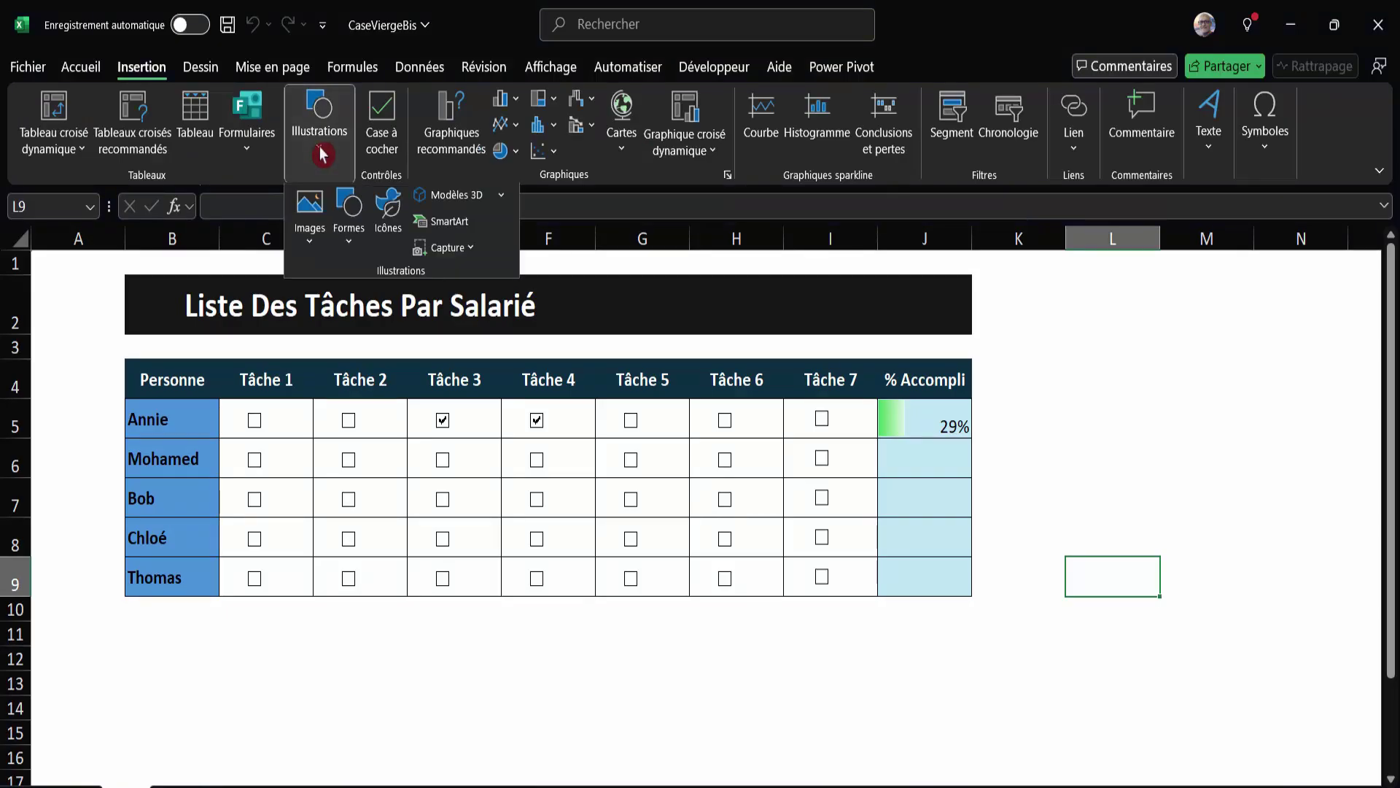
left_click(347, 247)
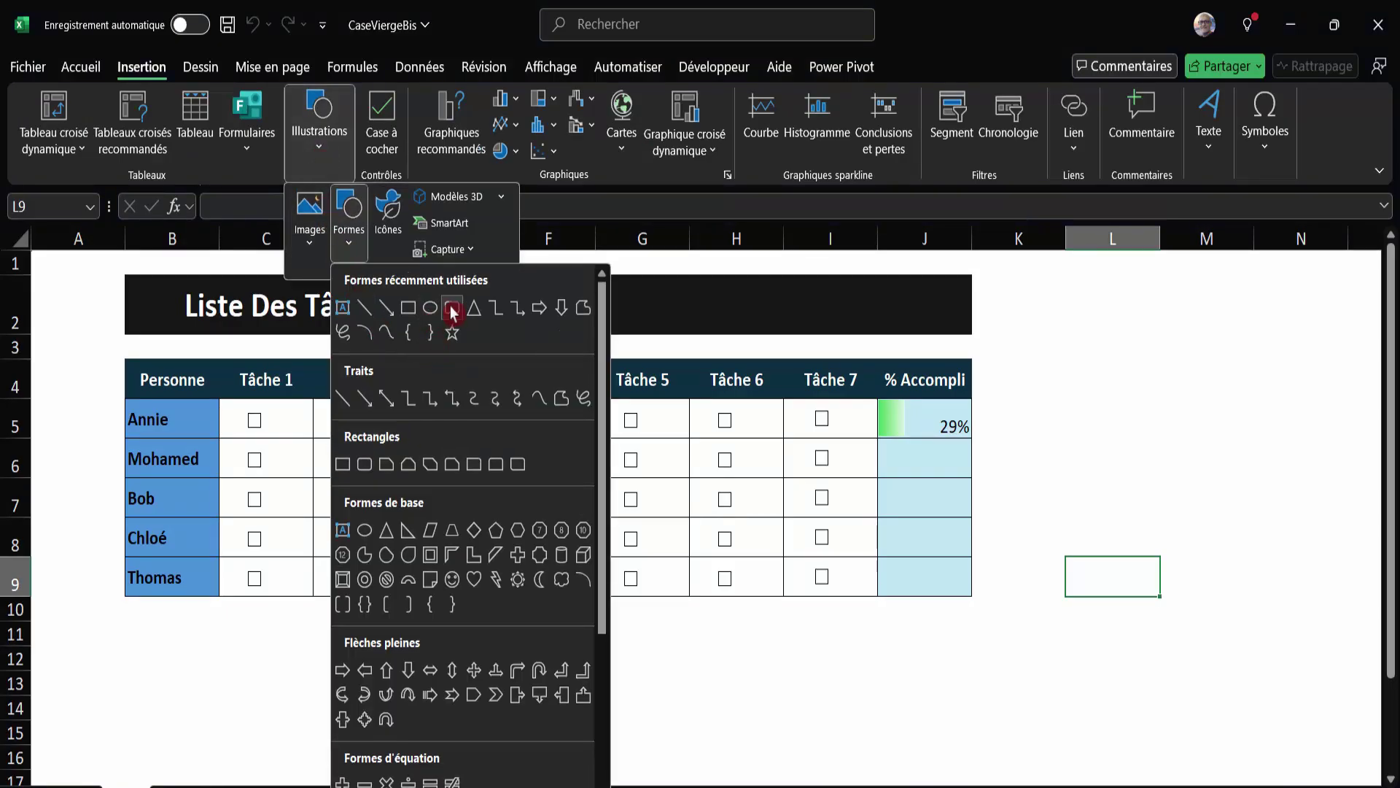
left_click(452, 309)
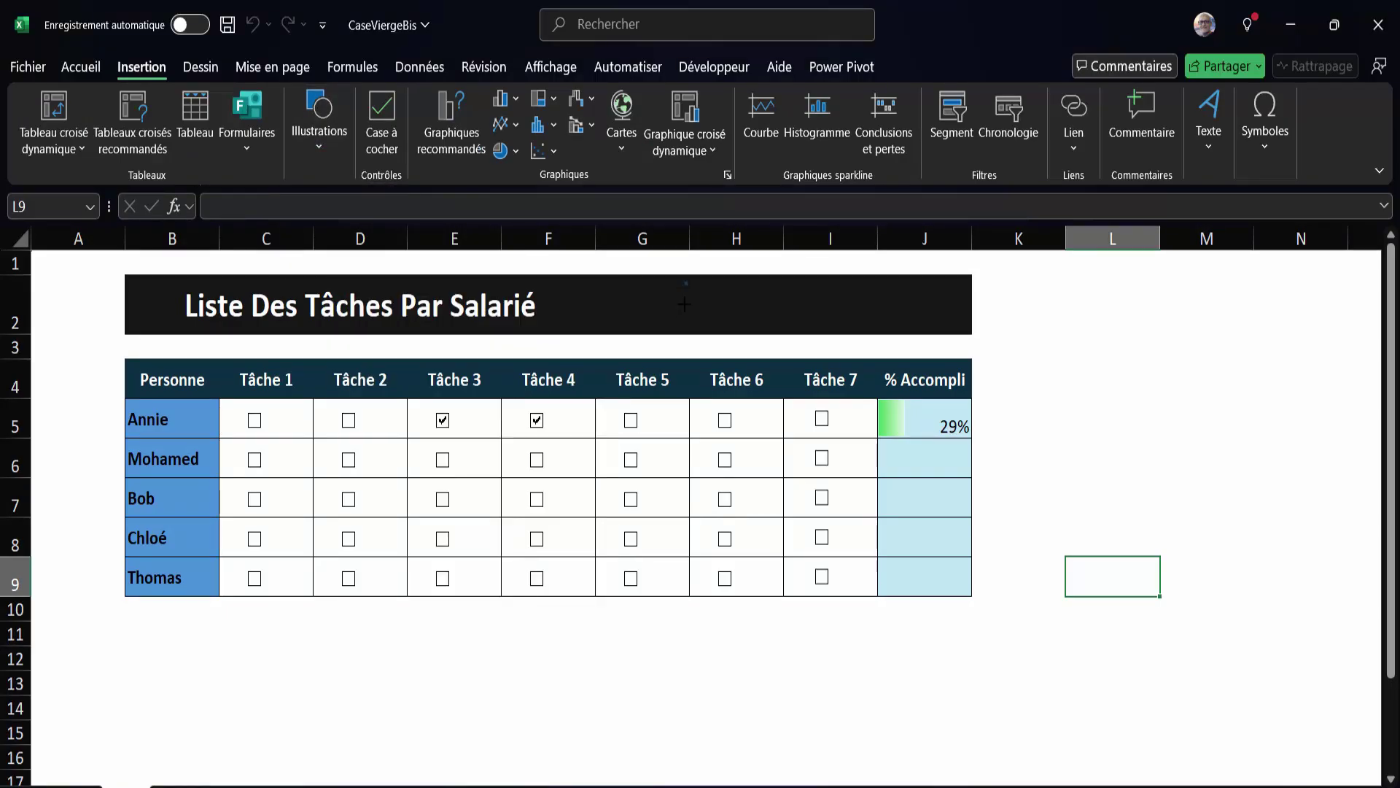
left_click_drag(683, 280, 880, 328)
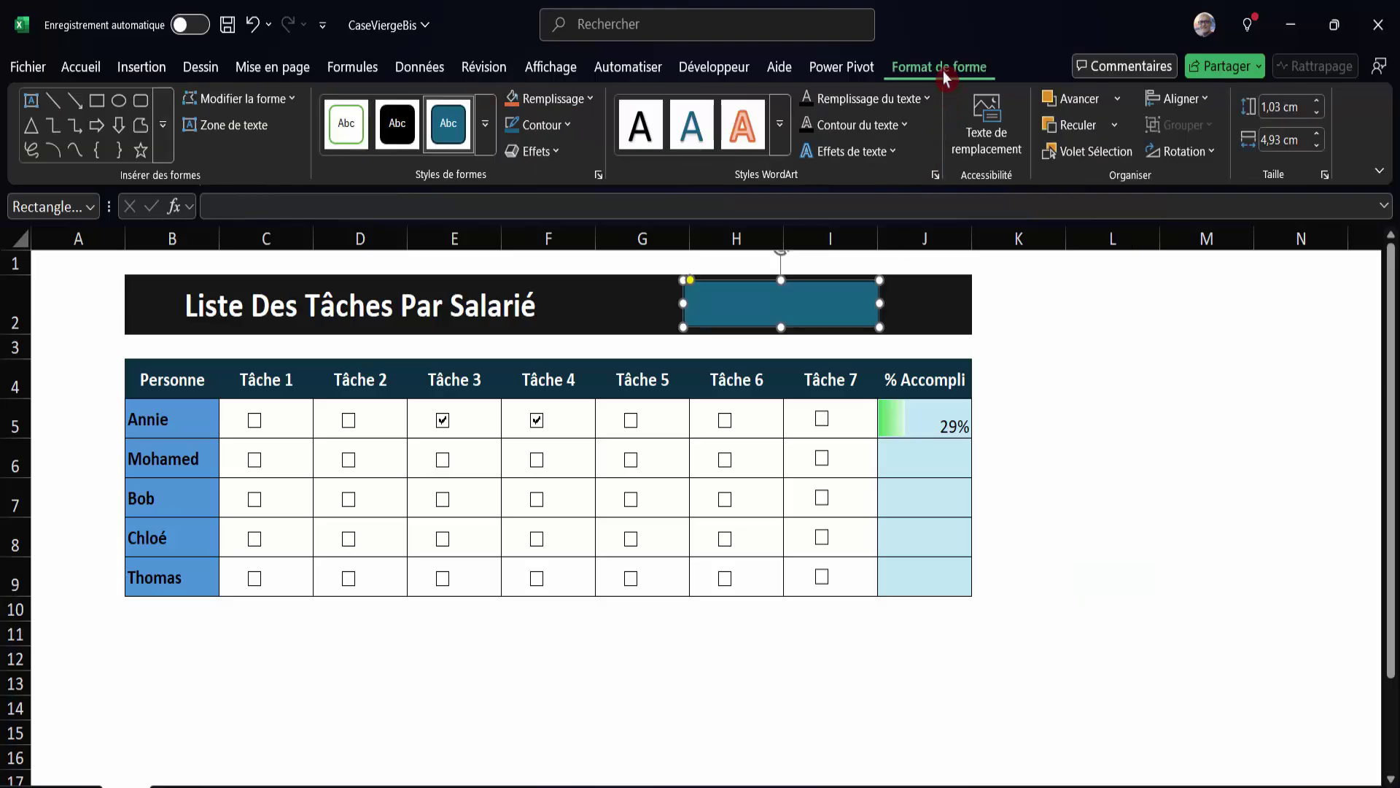
left_click(566, 126)
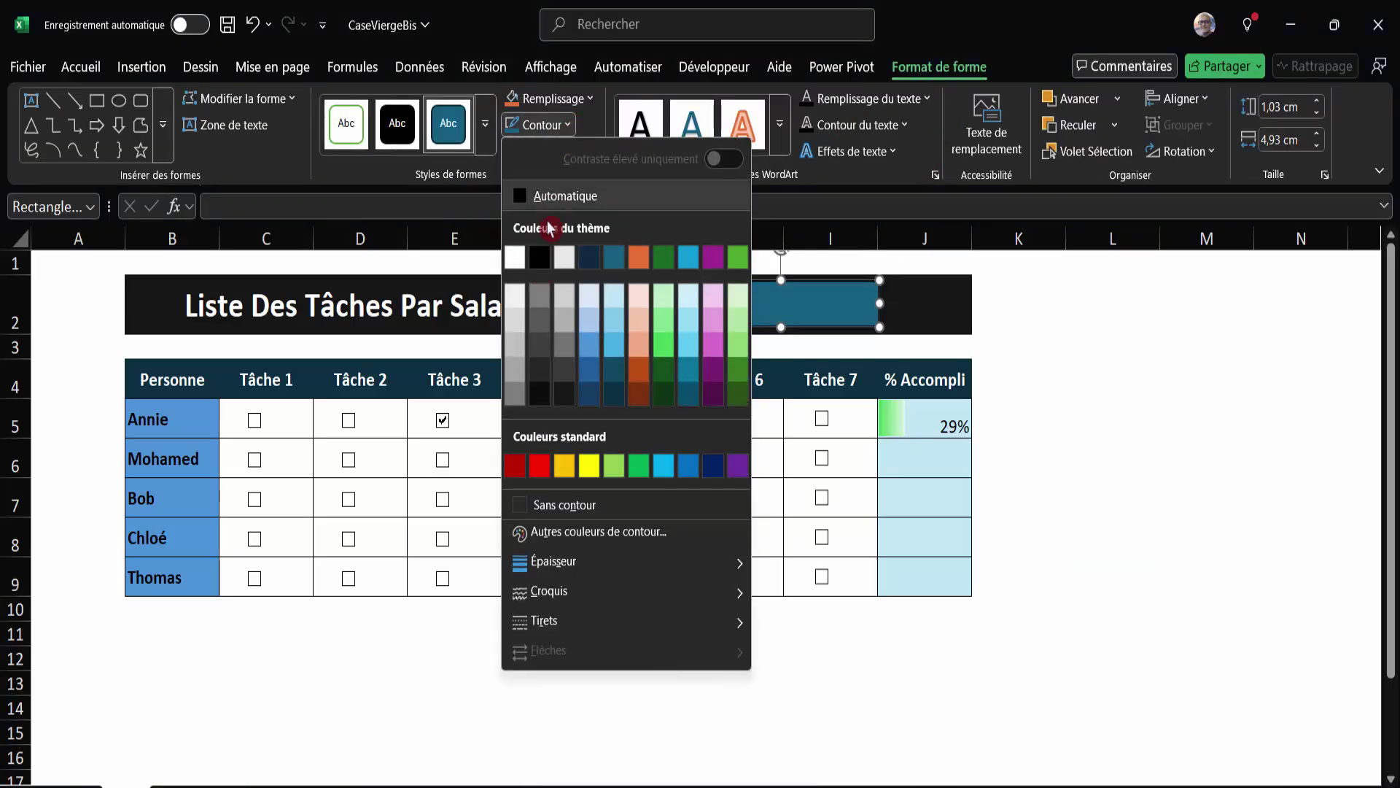
left_click(554, 505)
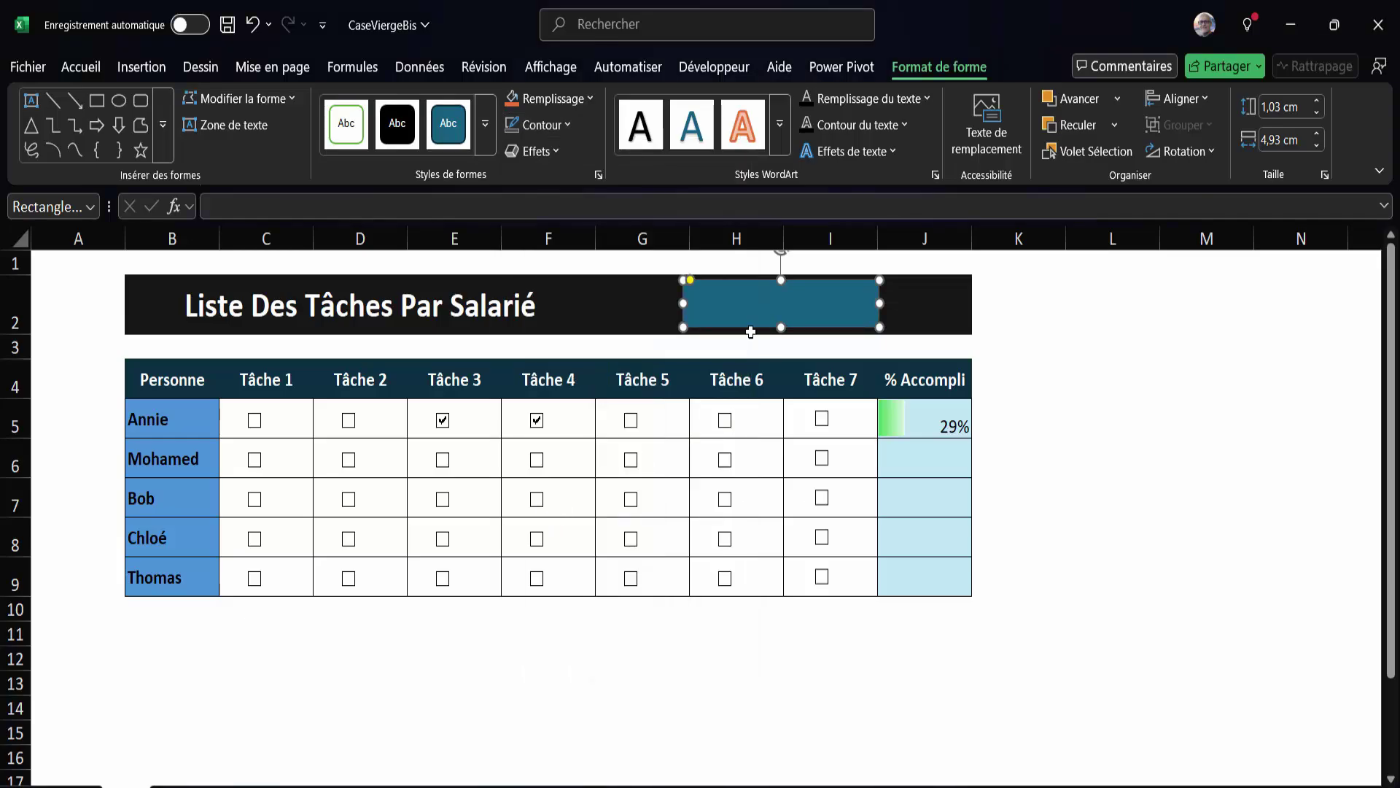
left_click(591, 100)
left_click(534, 174)
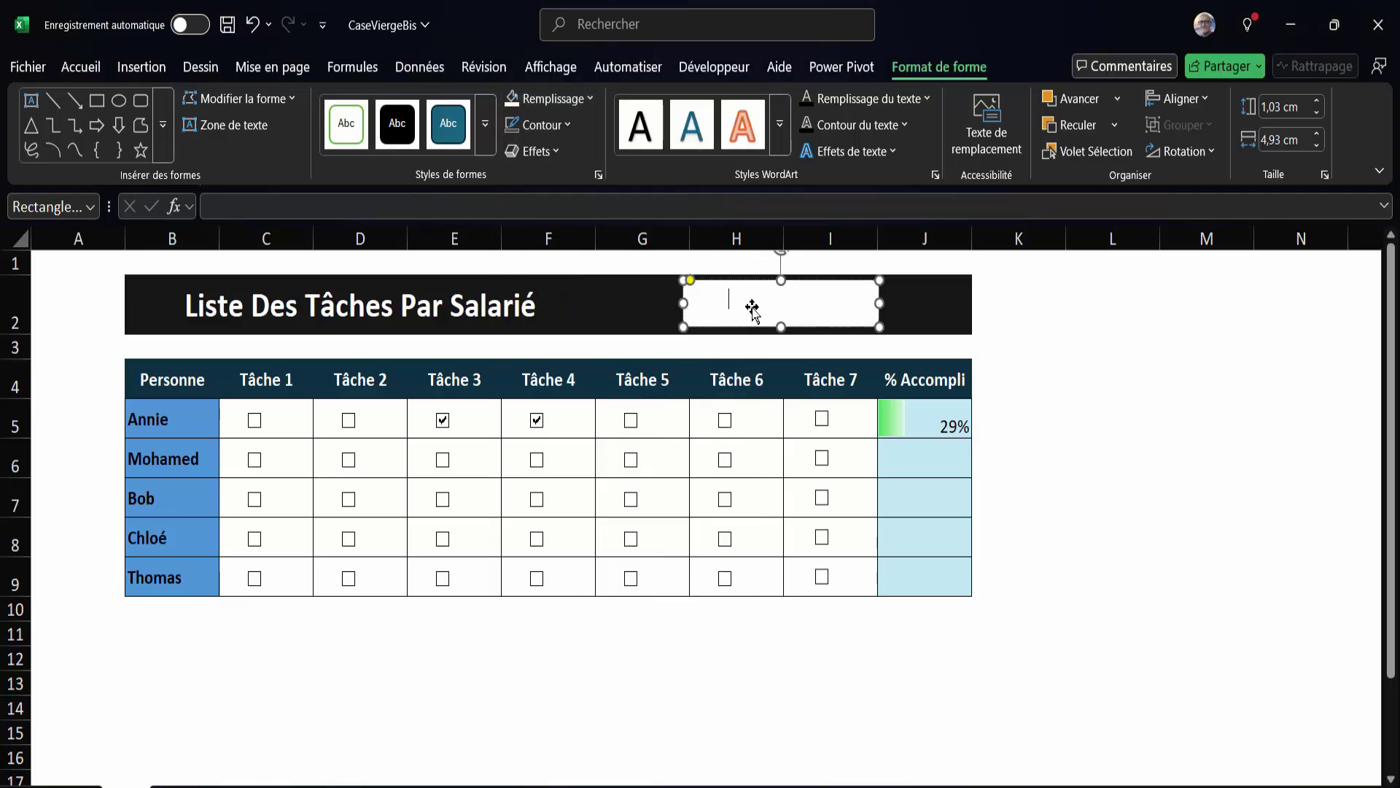
left_click(719, 299)
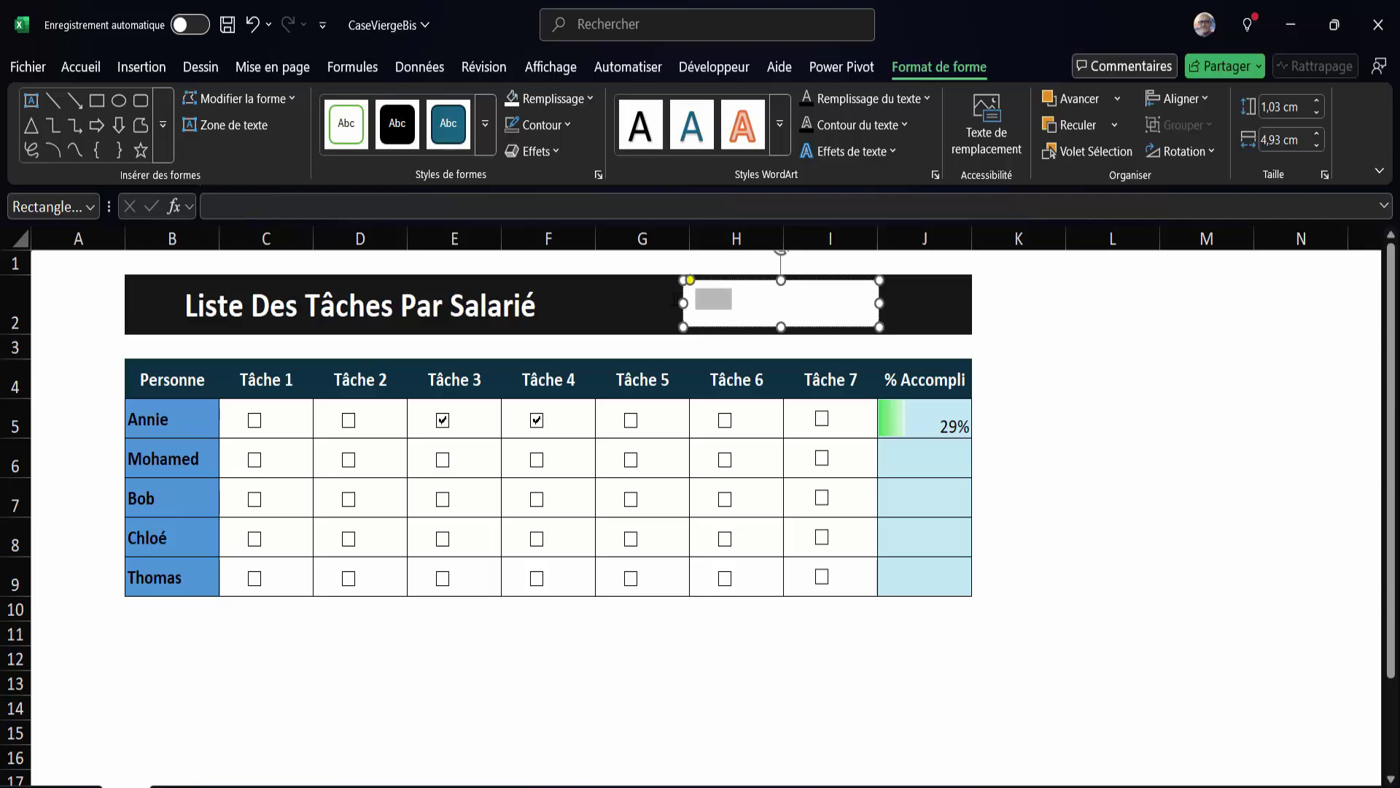
Set a dark font colour and complete the rectangle's label CASE Á DECOCHER
left_click(81, 67)
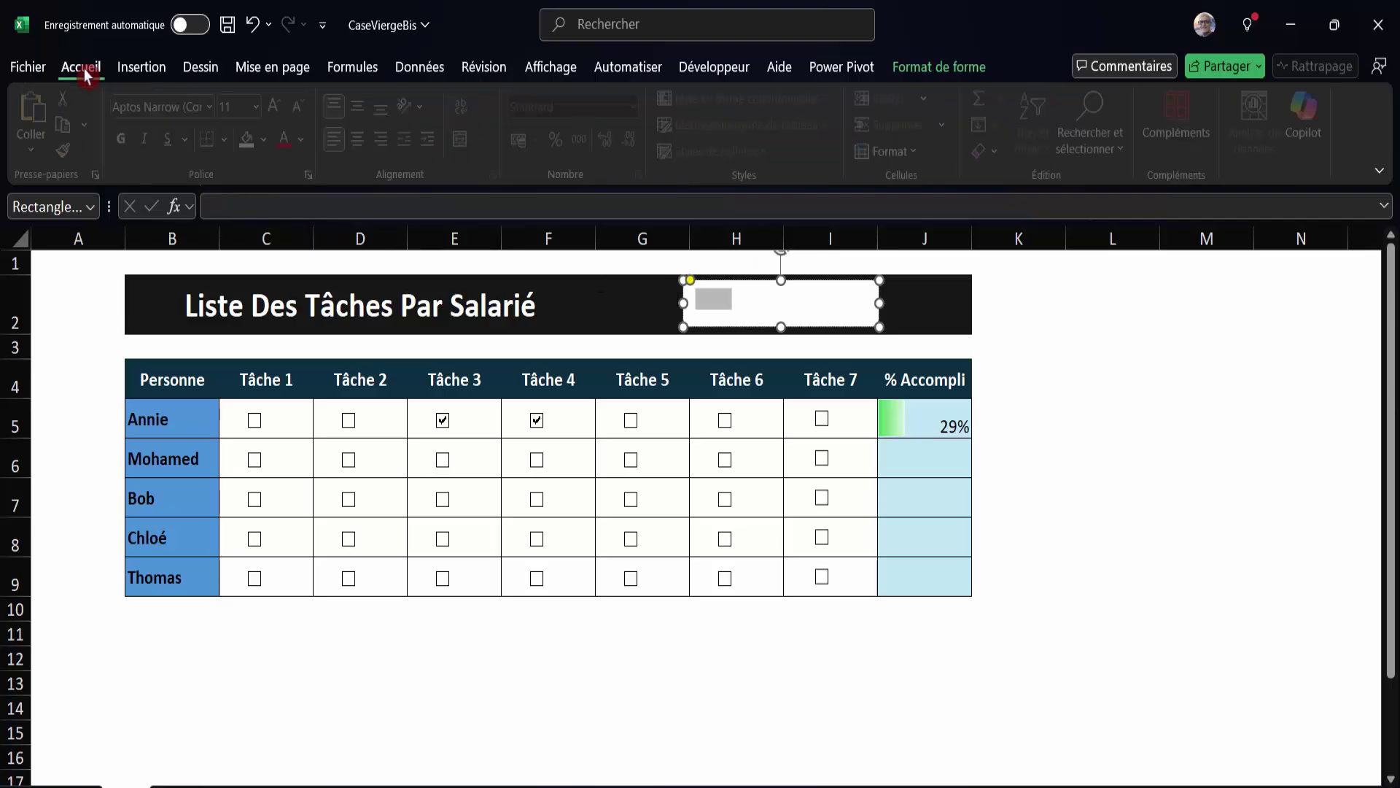
left_click(306, 139)
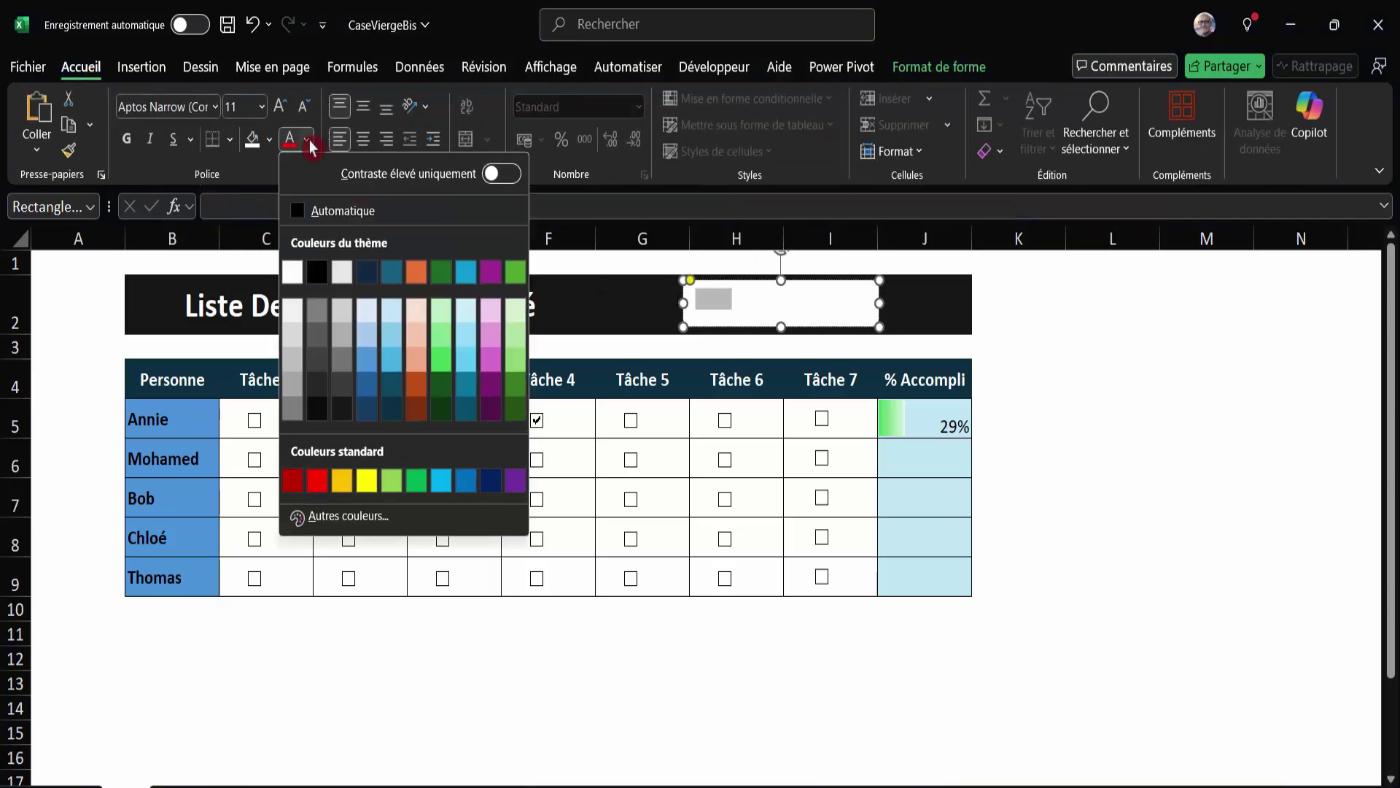
left_click(318, 211)
left_click(753, 305)
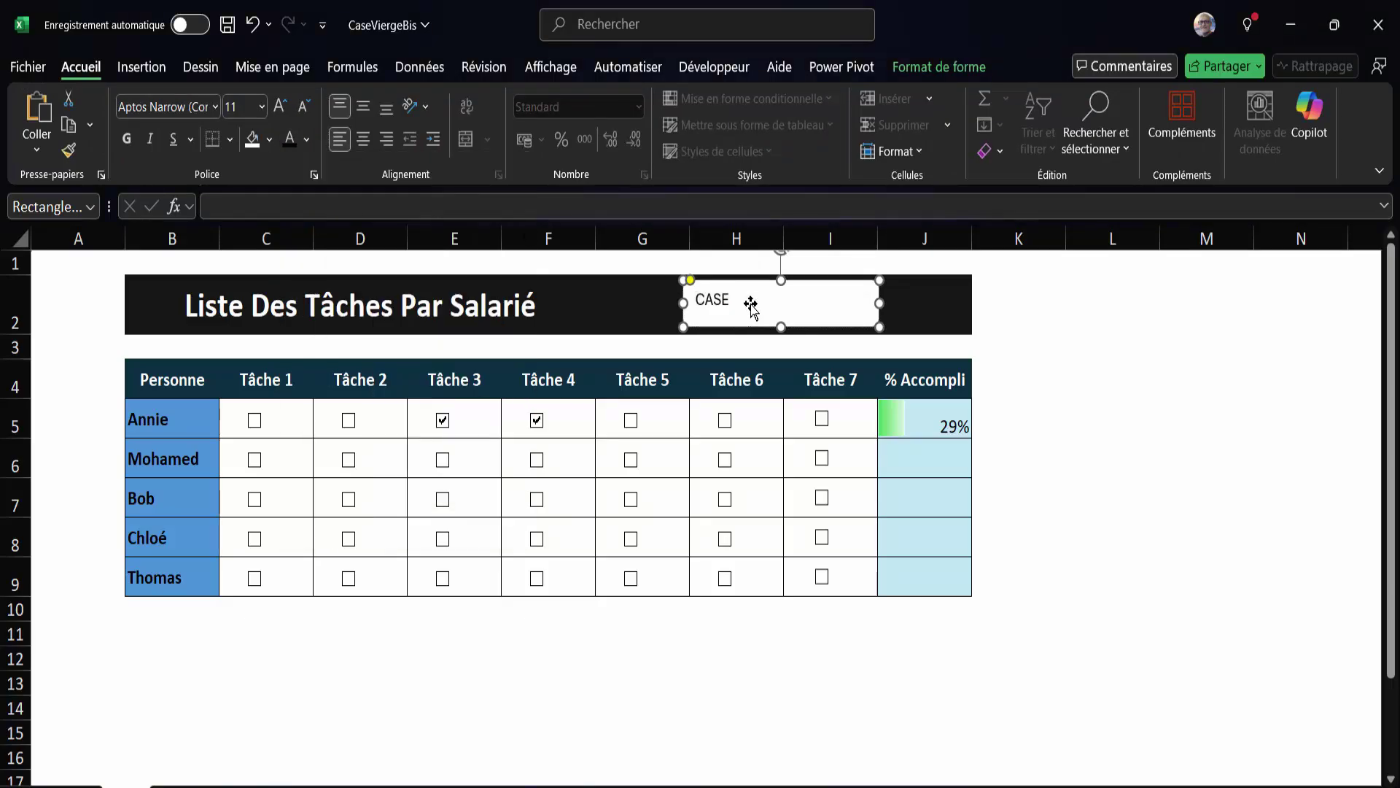
type("A")
Centre the label both ways, make it bold, and tick Mohamed's Tâche 5 checkbox
left_click(1083, 338)
left_click(829, 313)
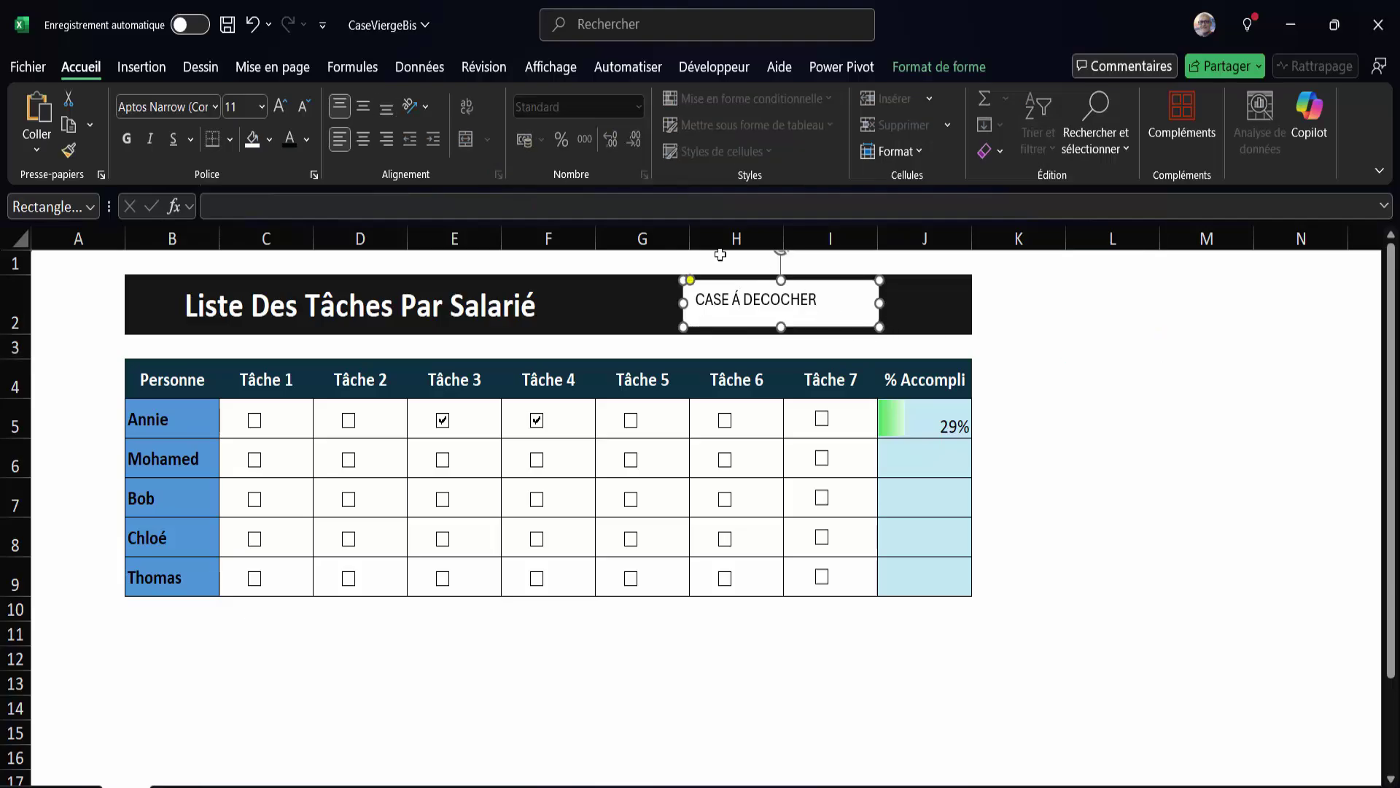
left_click(364, 106)
left_click(360, 149)
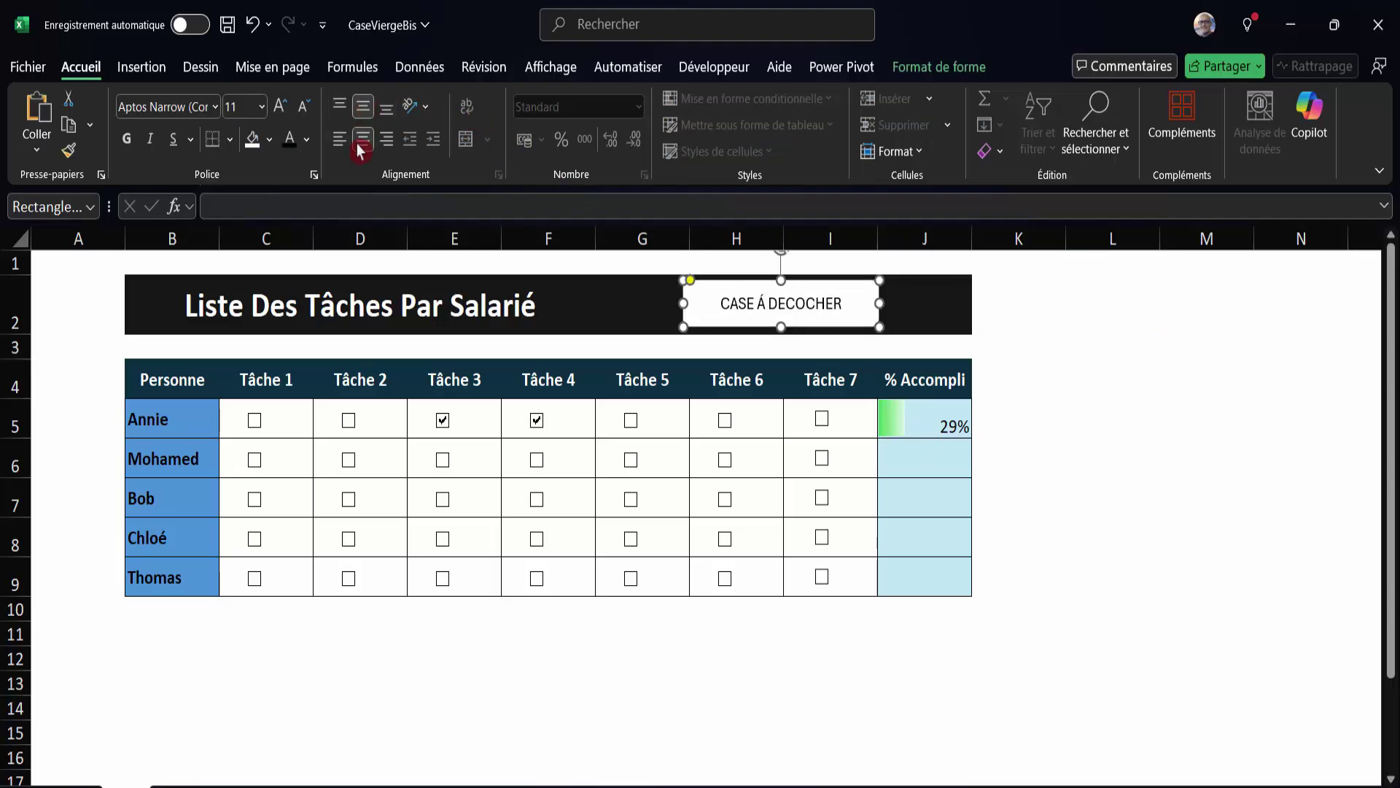
left_click(127, 138)
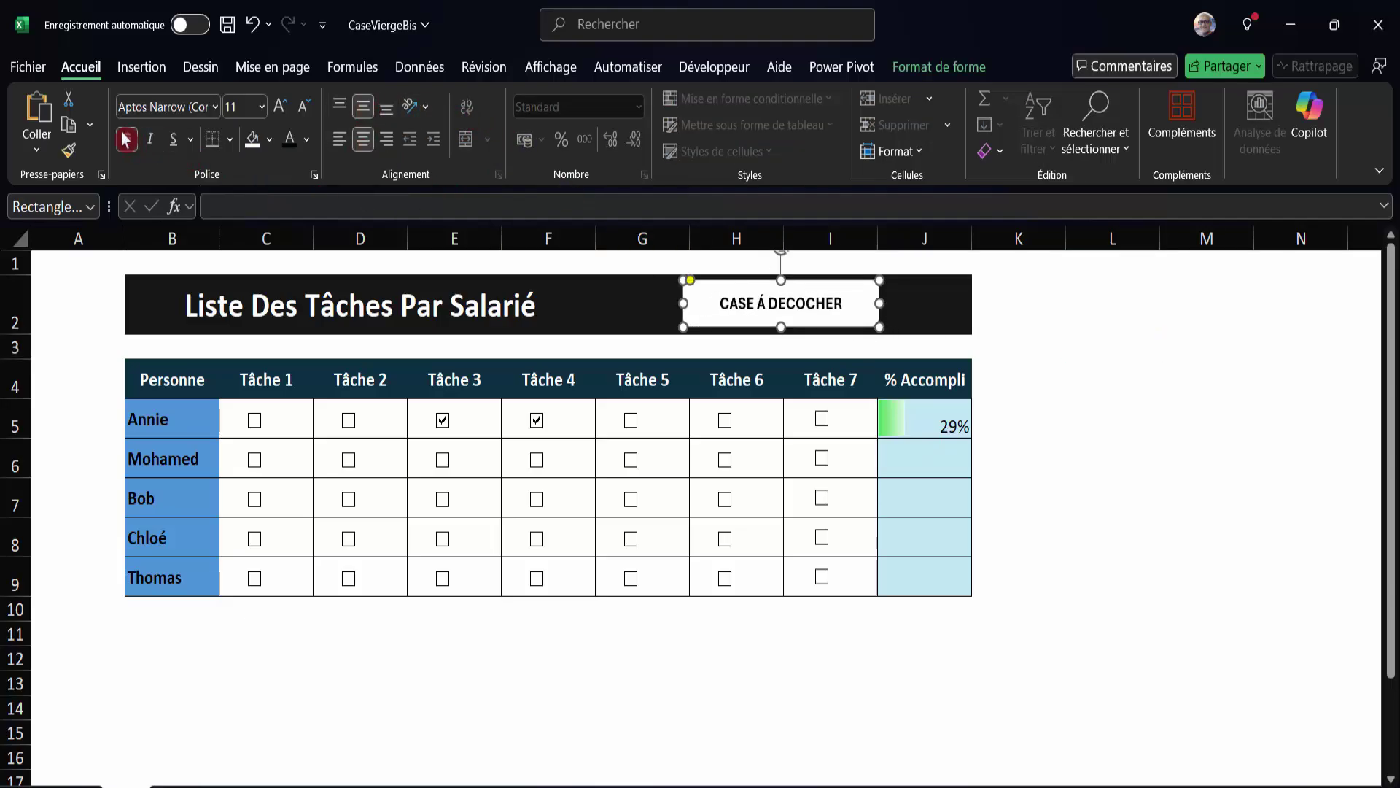
left_click(1205, 387)
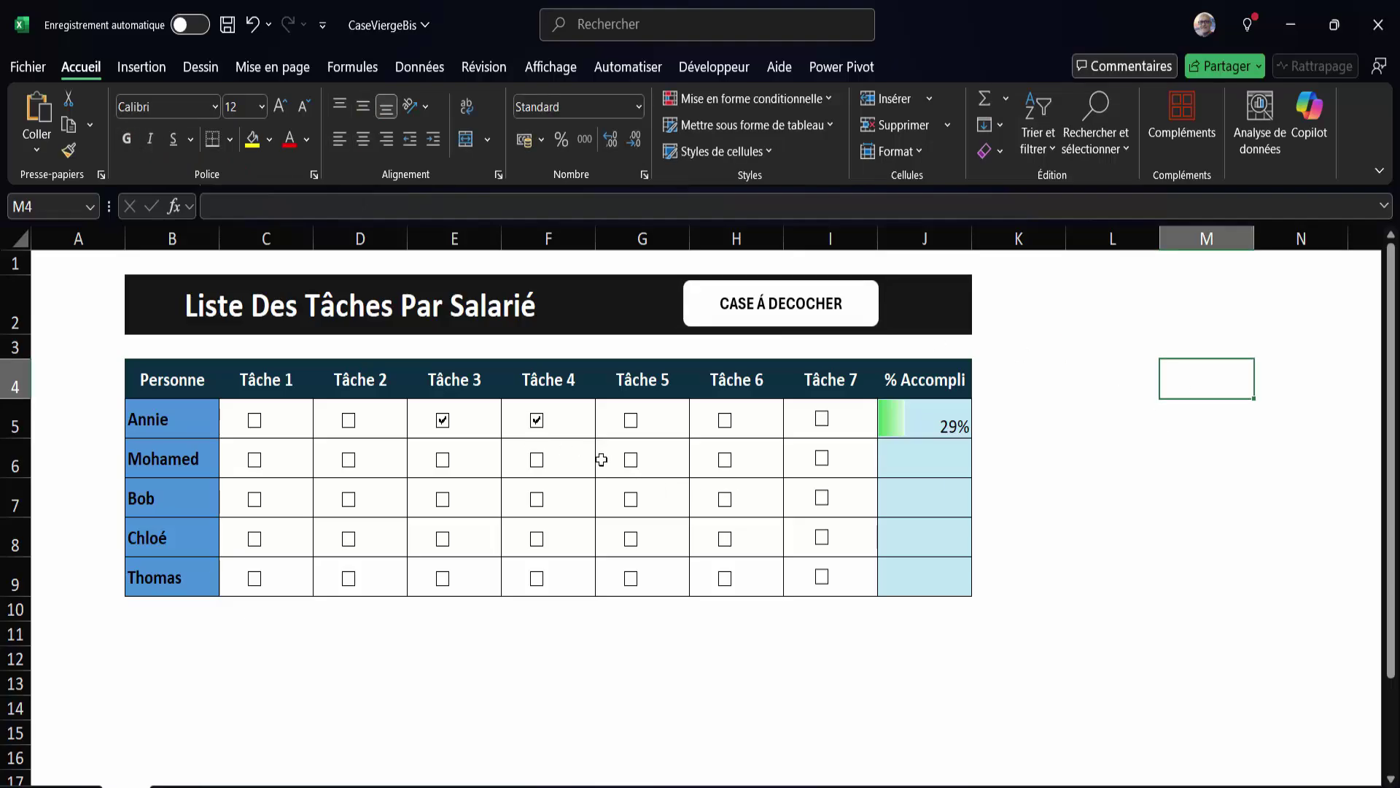
left_click(632, 460)
left_click(837, 310)
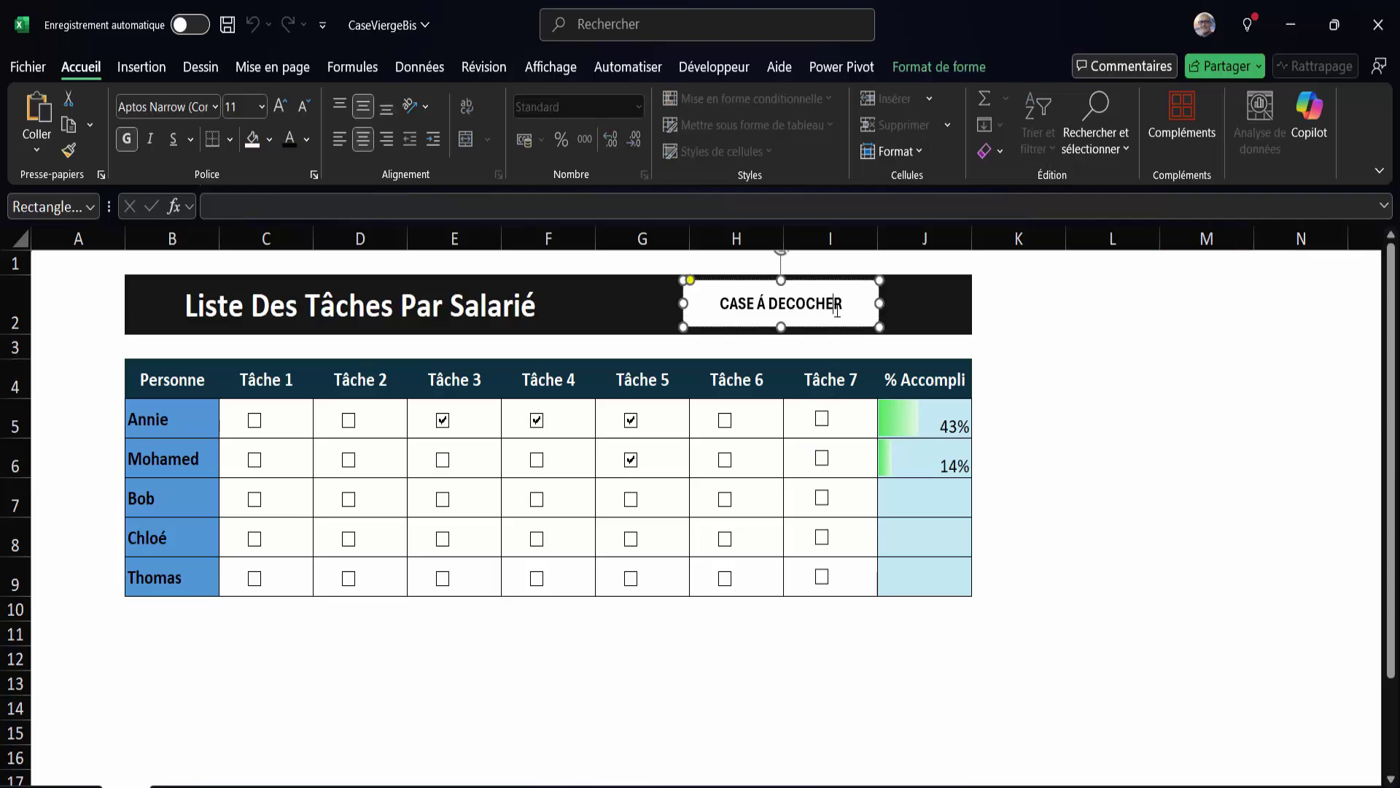
Assign the EffacerCoche macro to the 'CASE À DECOCHER' shape, then run it to clear every checkbox and % Accompli
right_click(837, 310)
left_click(884, 671)
left_click(729, 534)
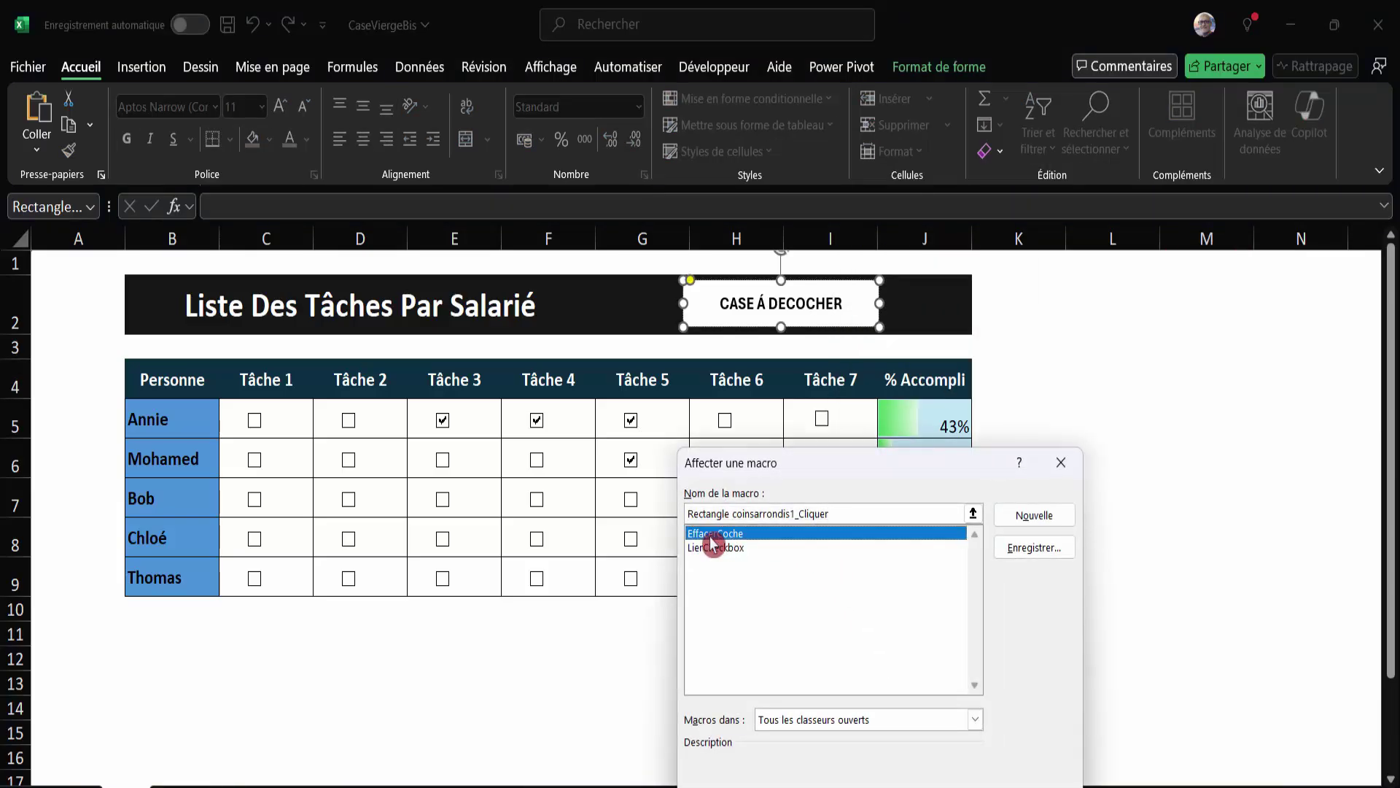
key("Return")
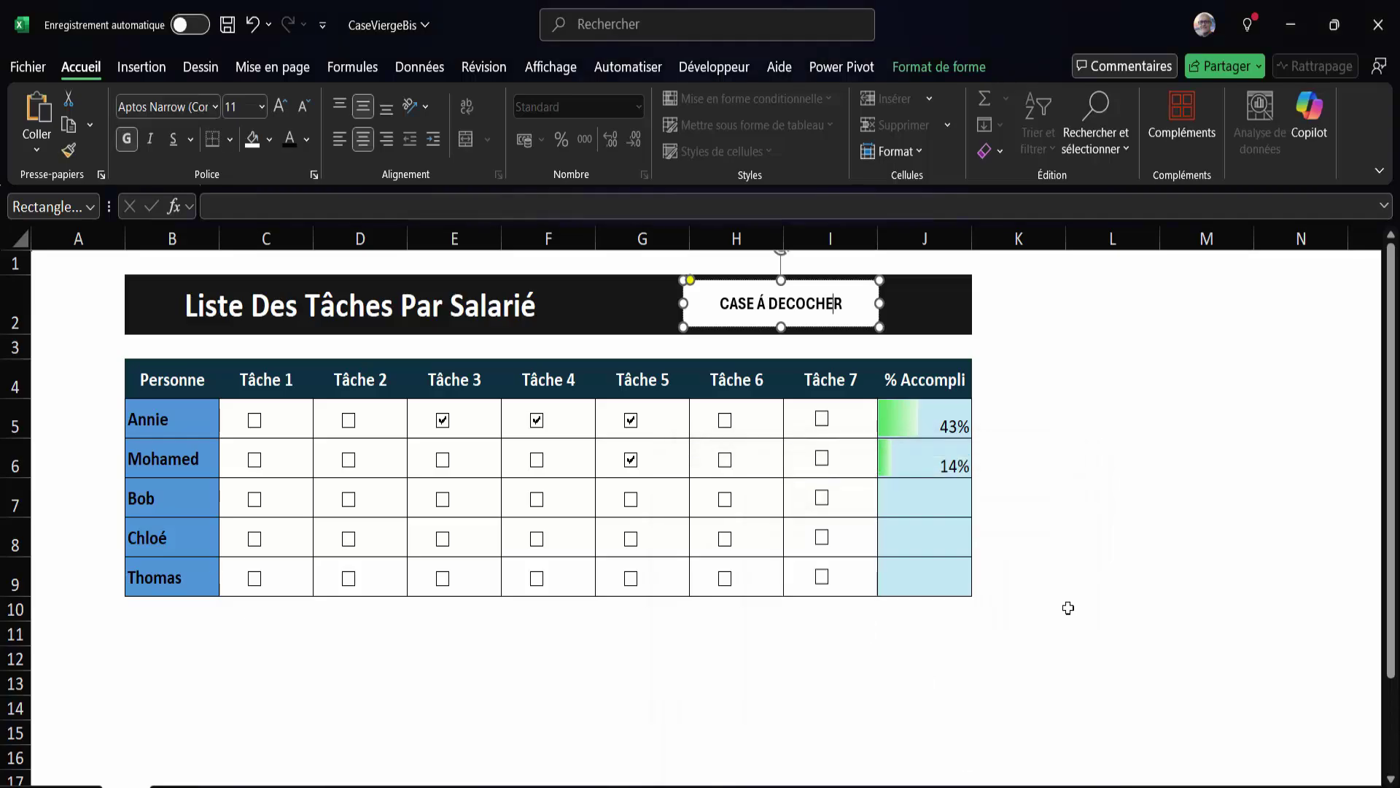
left_click(1121, 536)
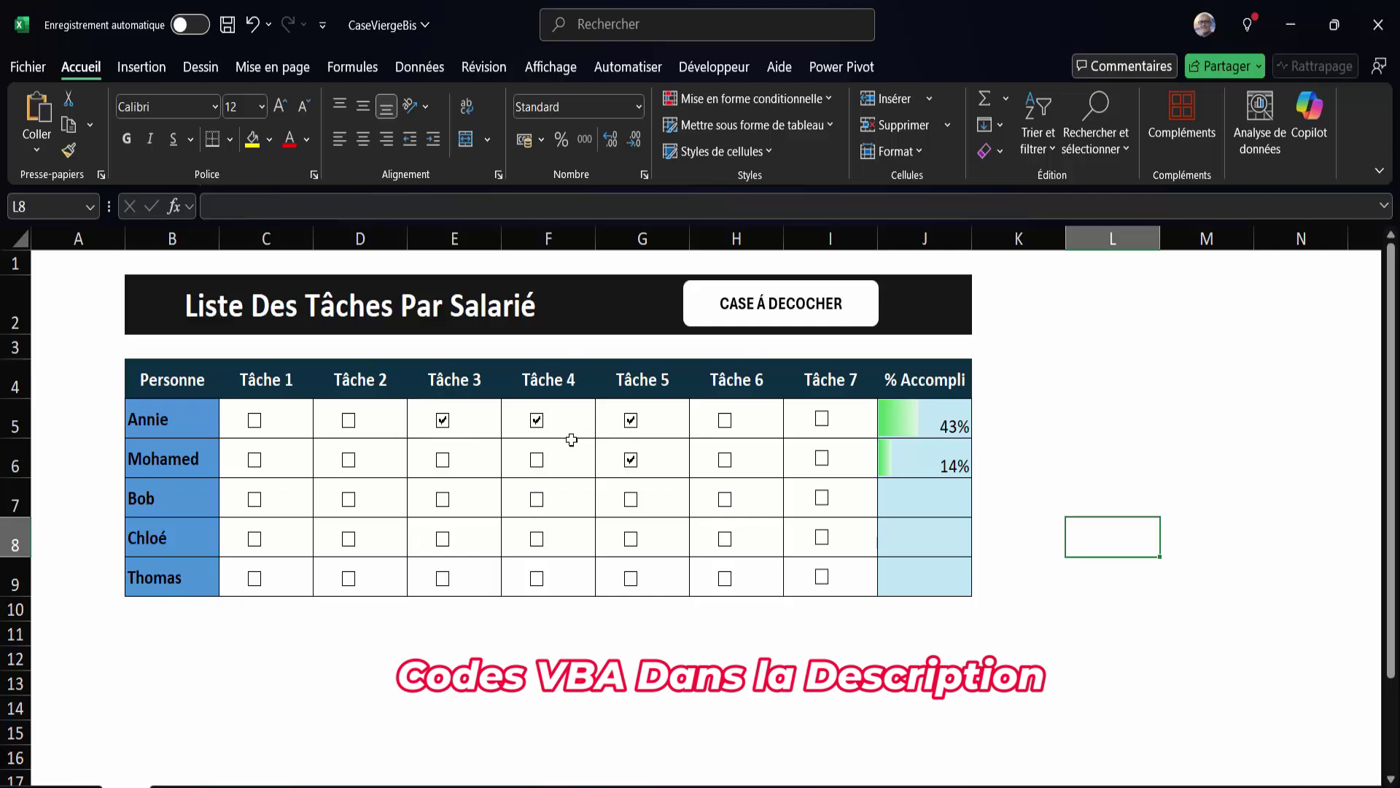
left_click(790, 312)
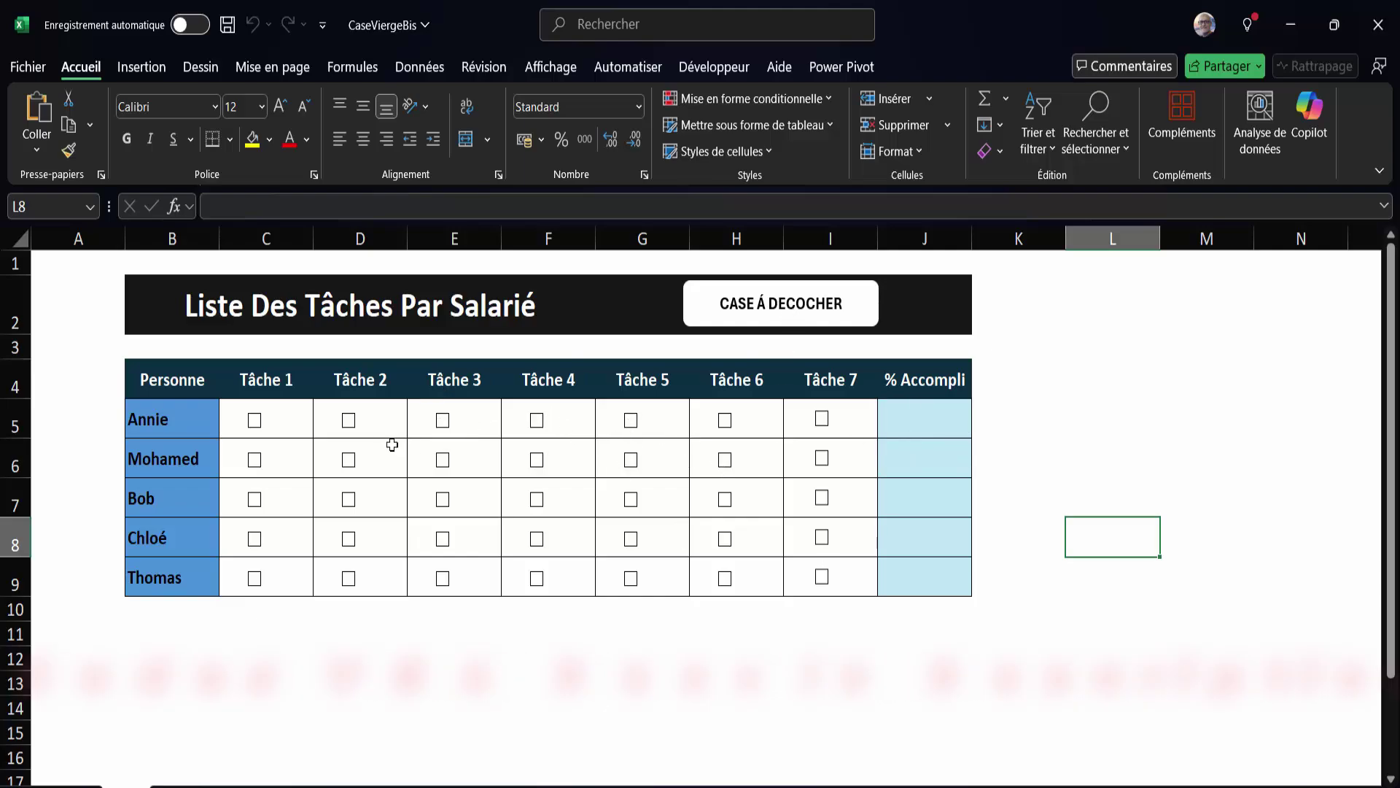